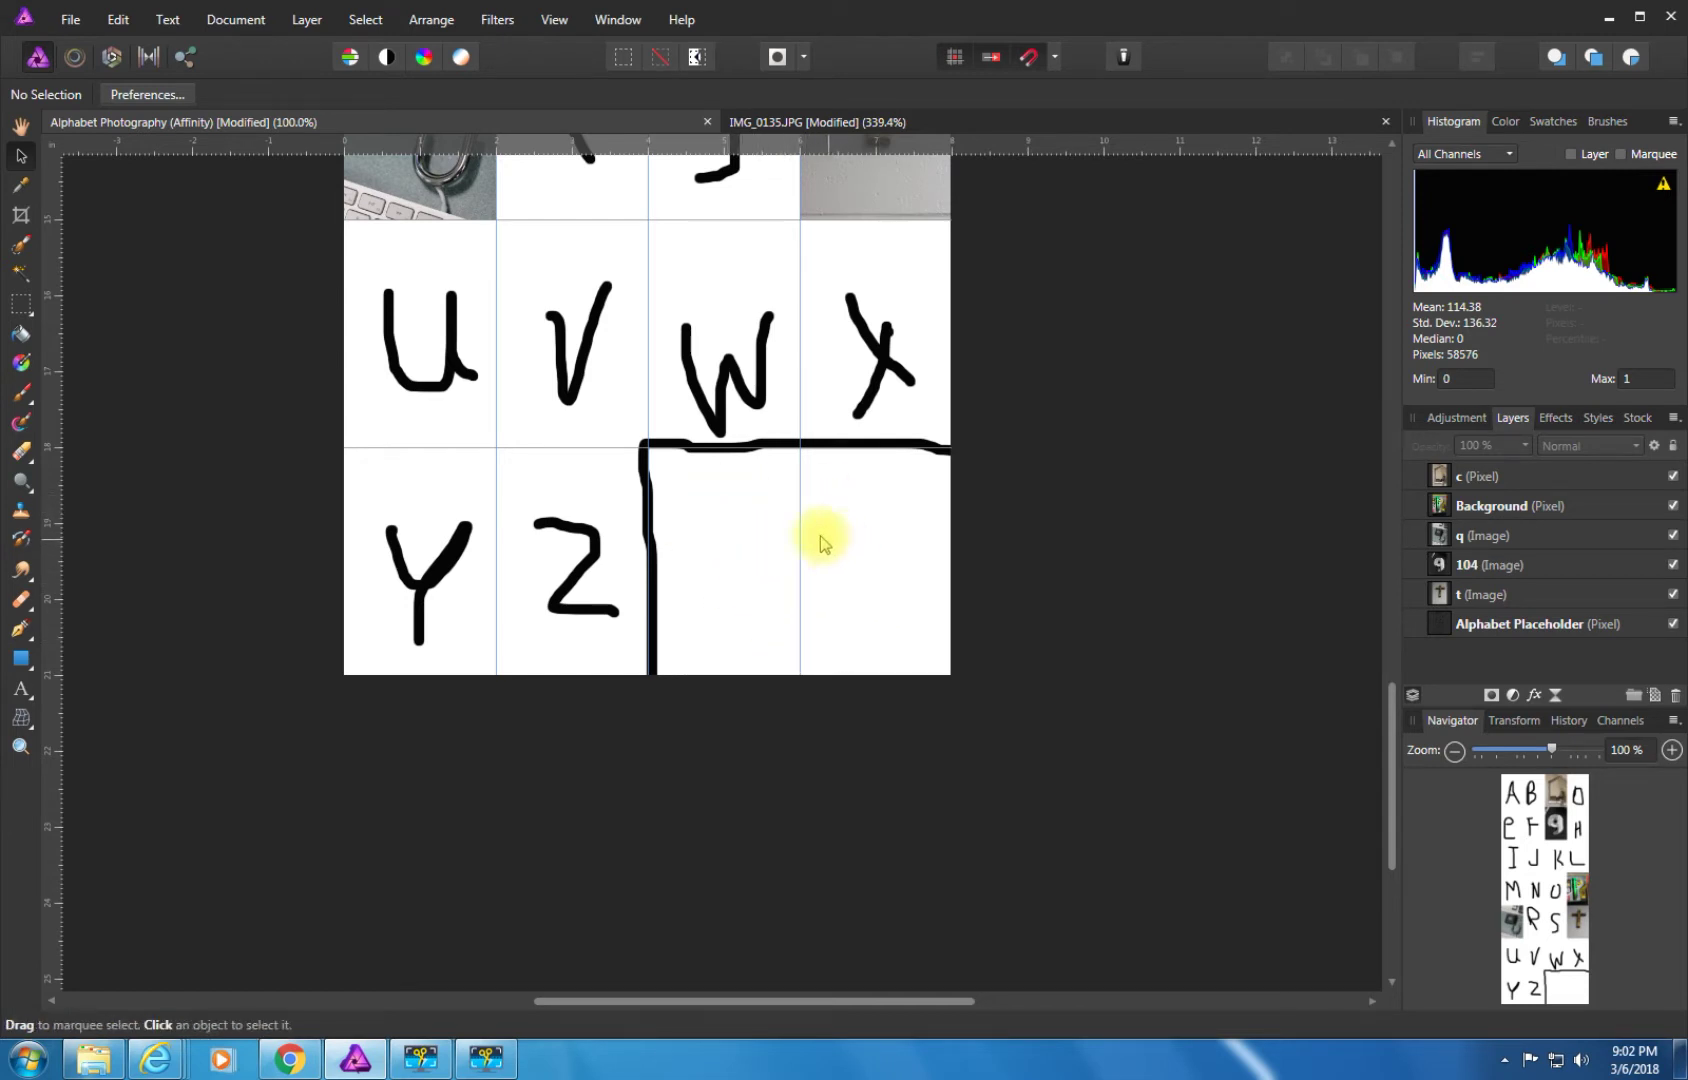
Create a new photo document 4 in wide and 3 in high.
{"action": "left_click", "coordinate": [84, 18]}
{"action": "left_click", "coordinate": [86, 70]}
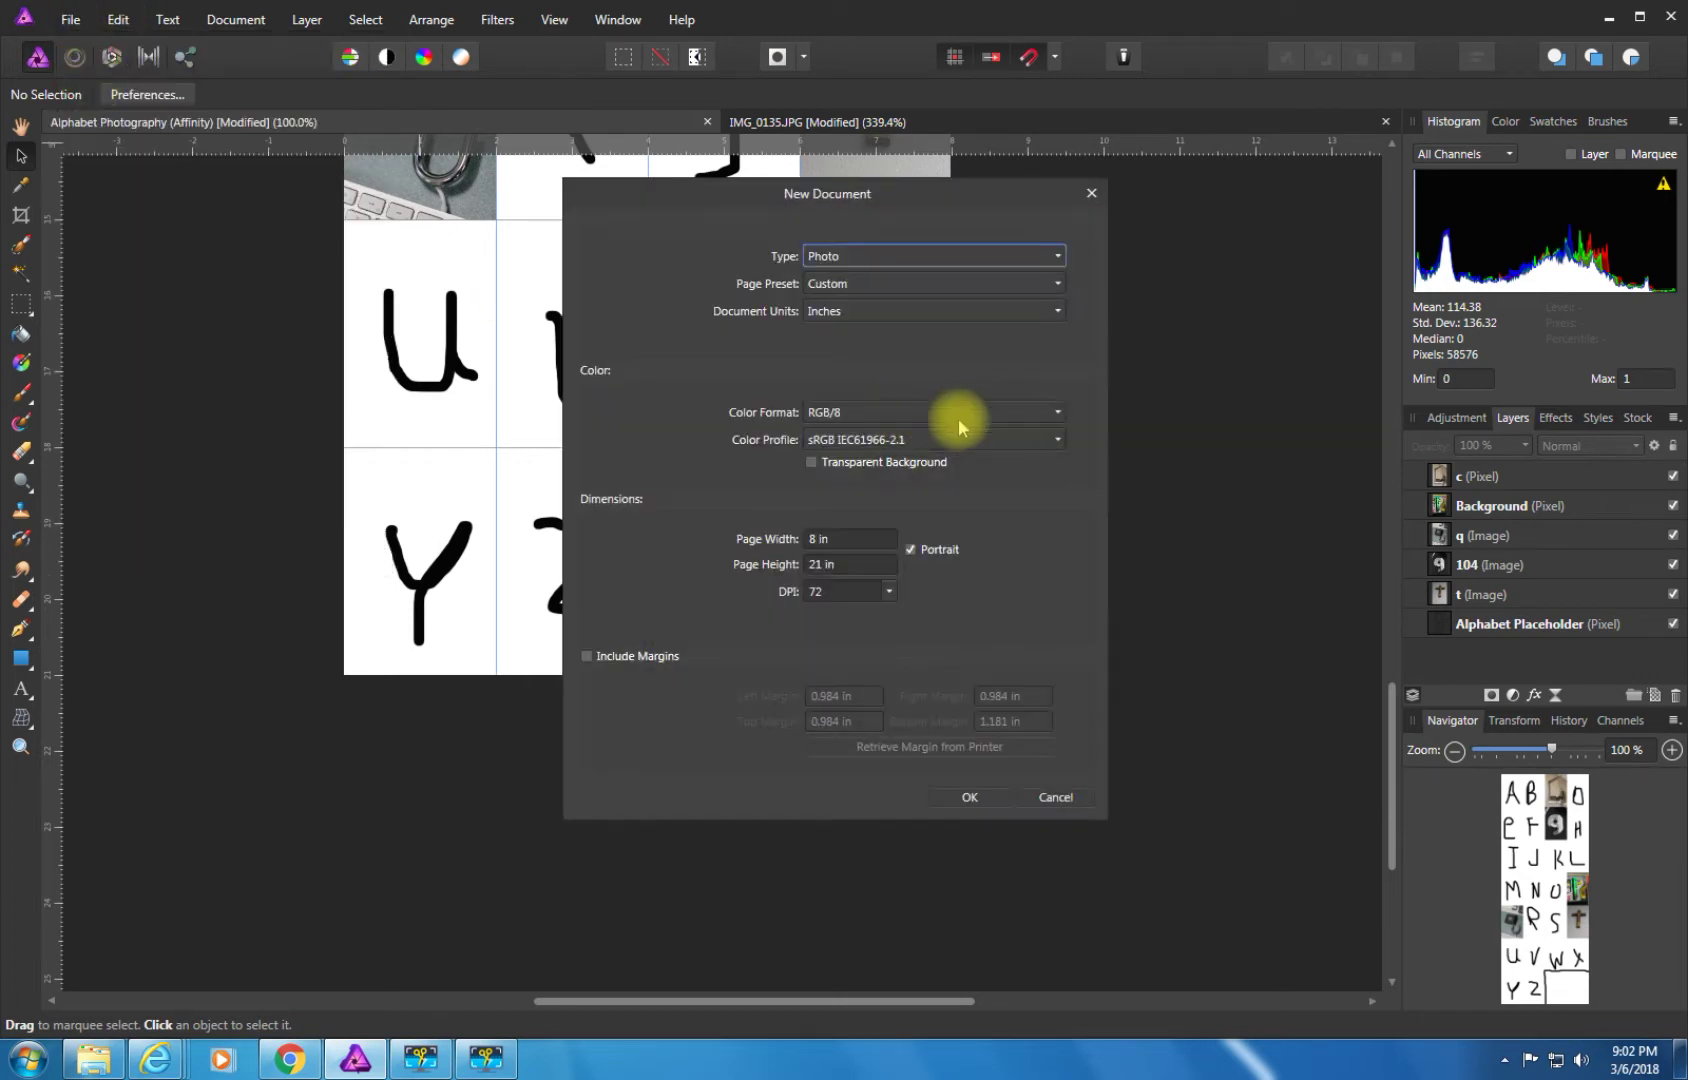
{"action": "left_click", "coordinate": [842, 540]}
{"action": "type", "text": "4"}
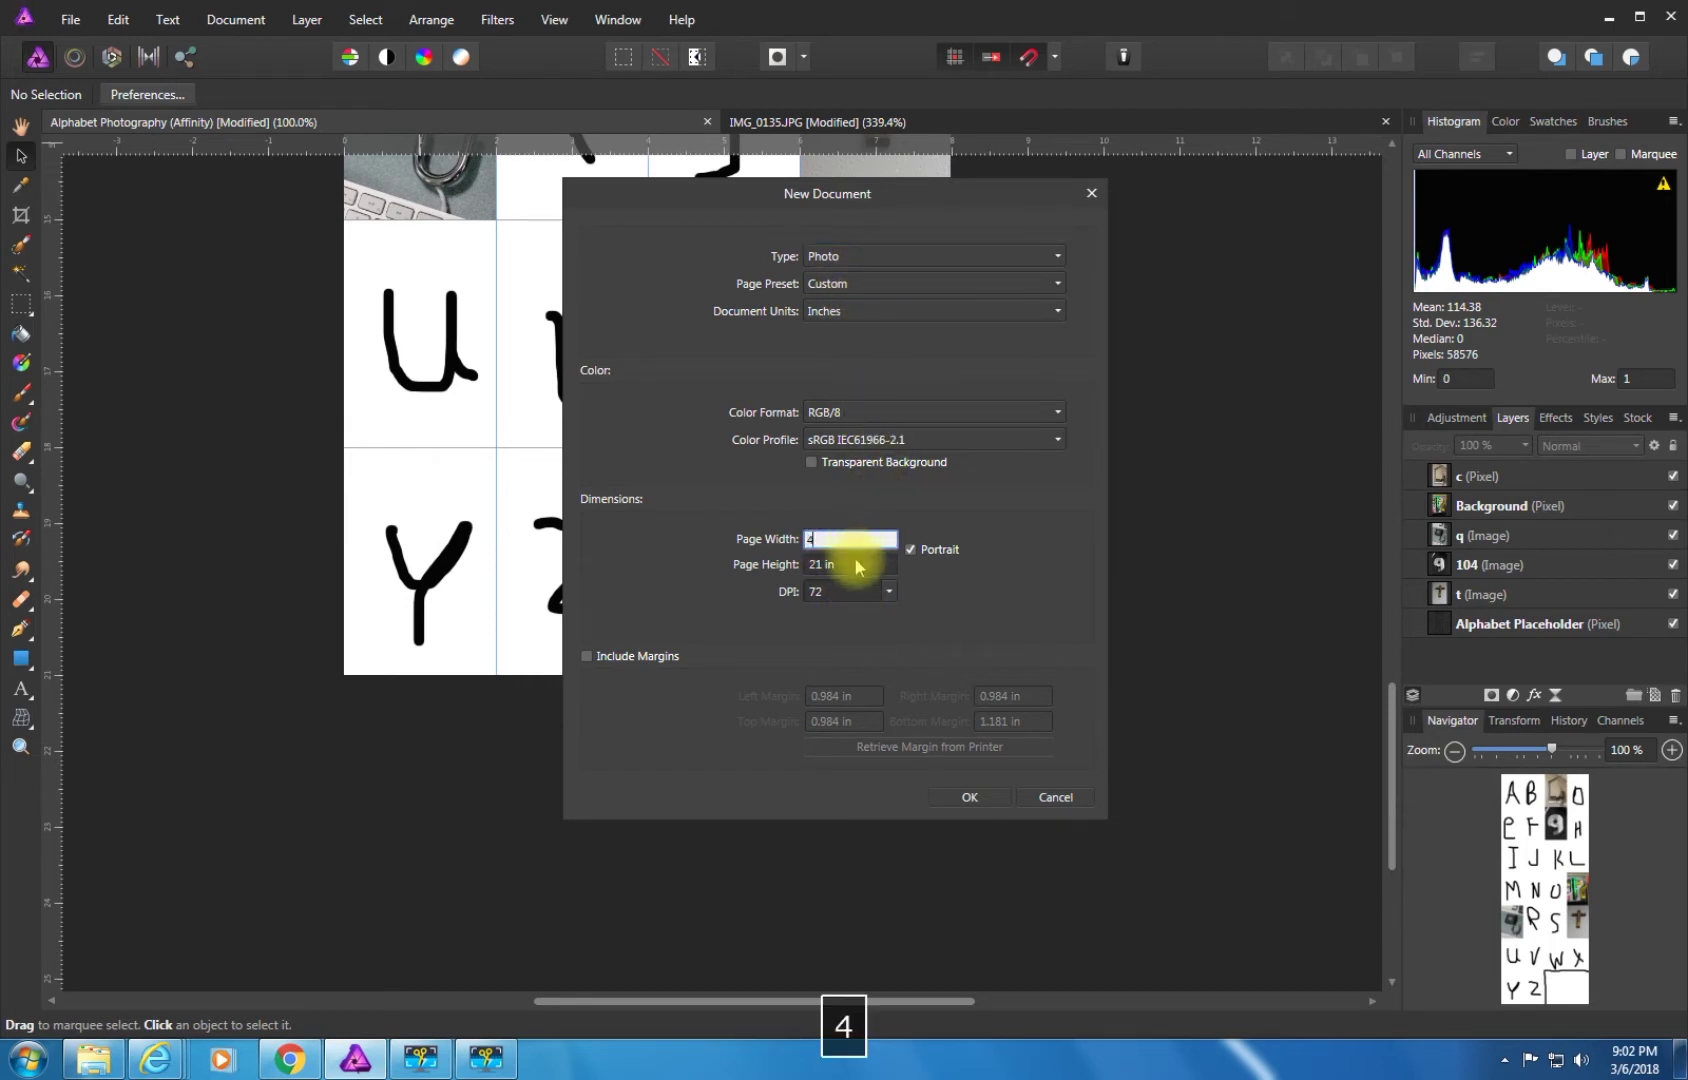
{"action": "left_click", "coordinate": [838, 566]}
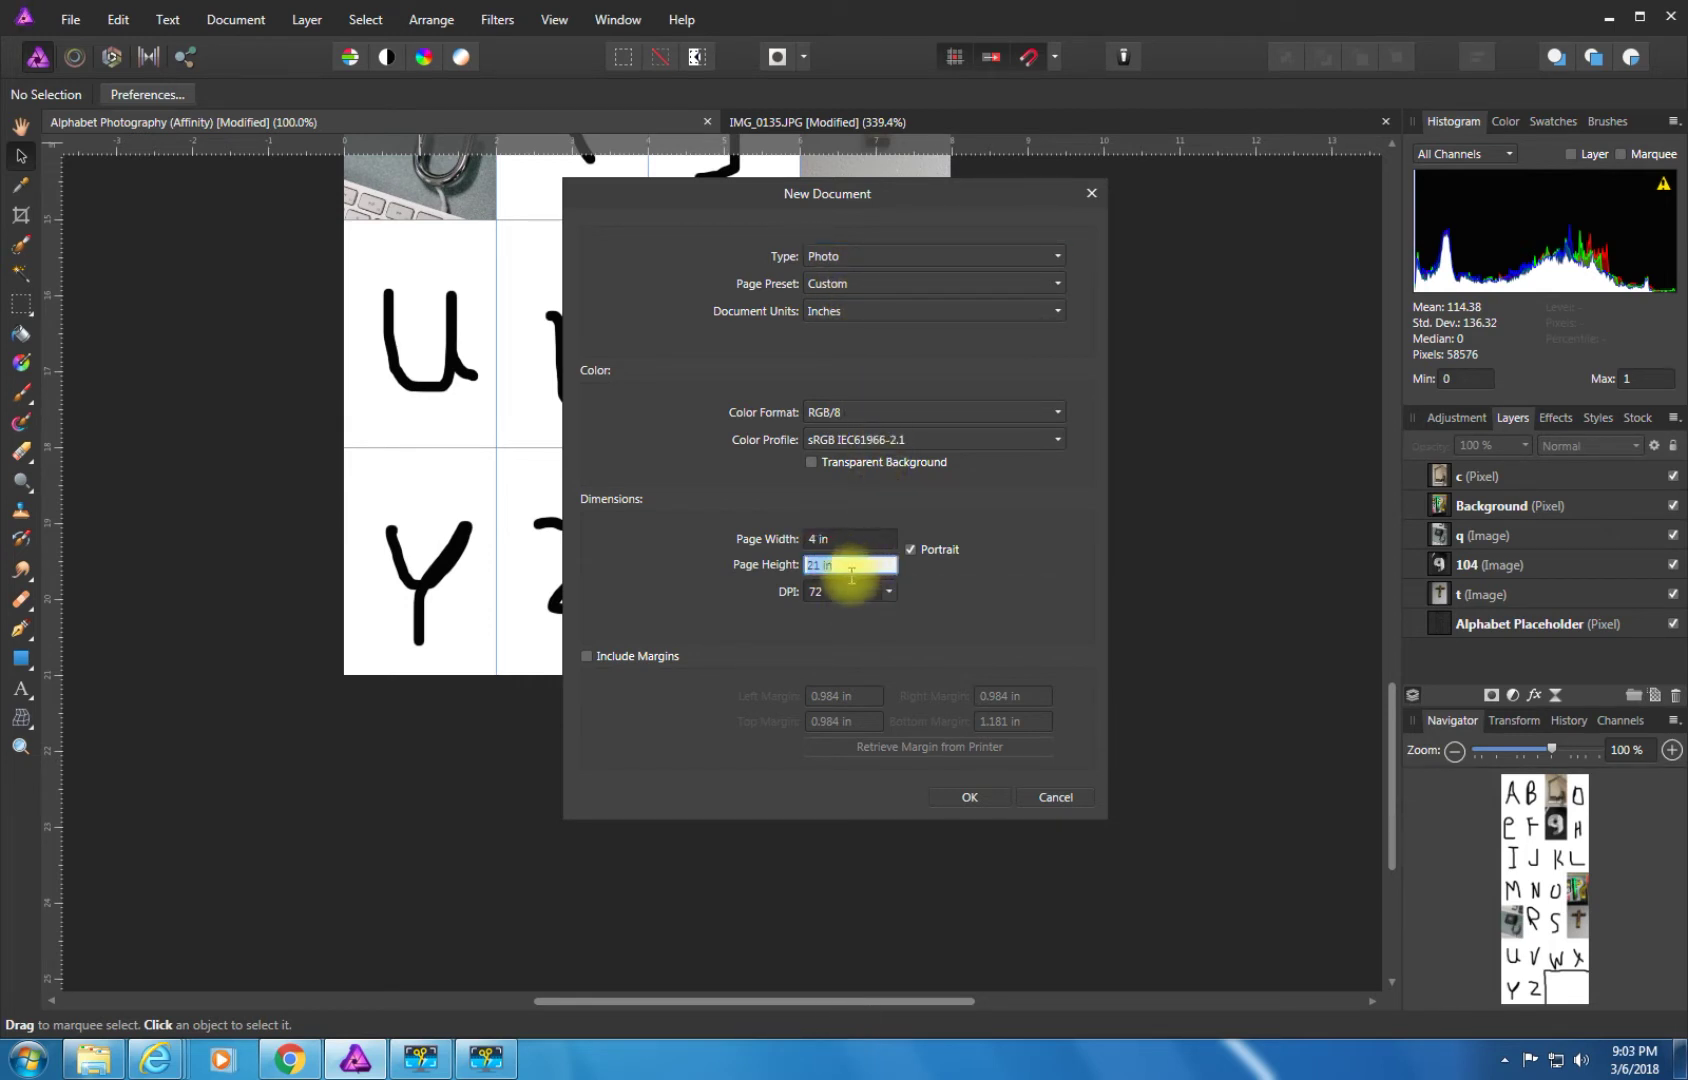
{"action": "type", "text": "3"}
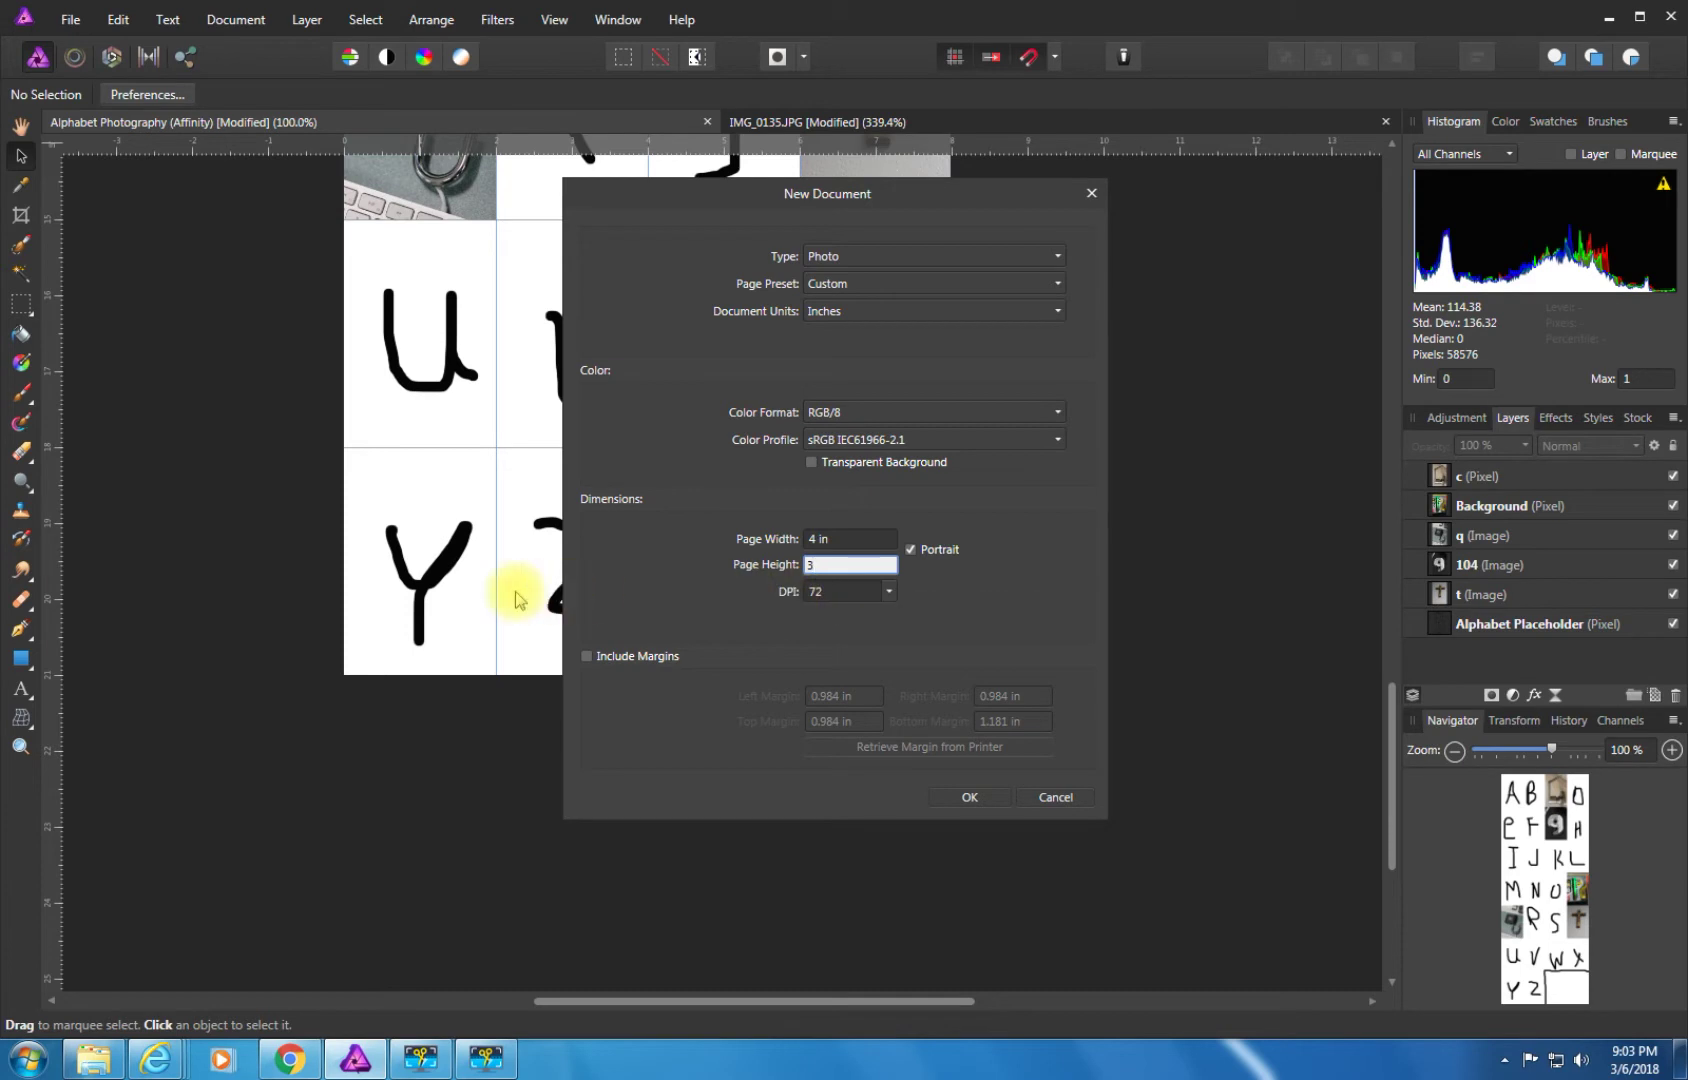
{"action": "left_click", "coordinate": [970, 797]}
{"action": "key", "text": "ctrl+minus"}
{"action": "key", "text": "ctrl+minus"}
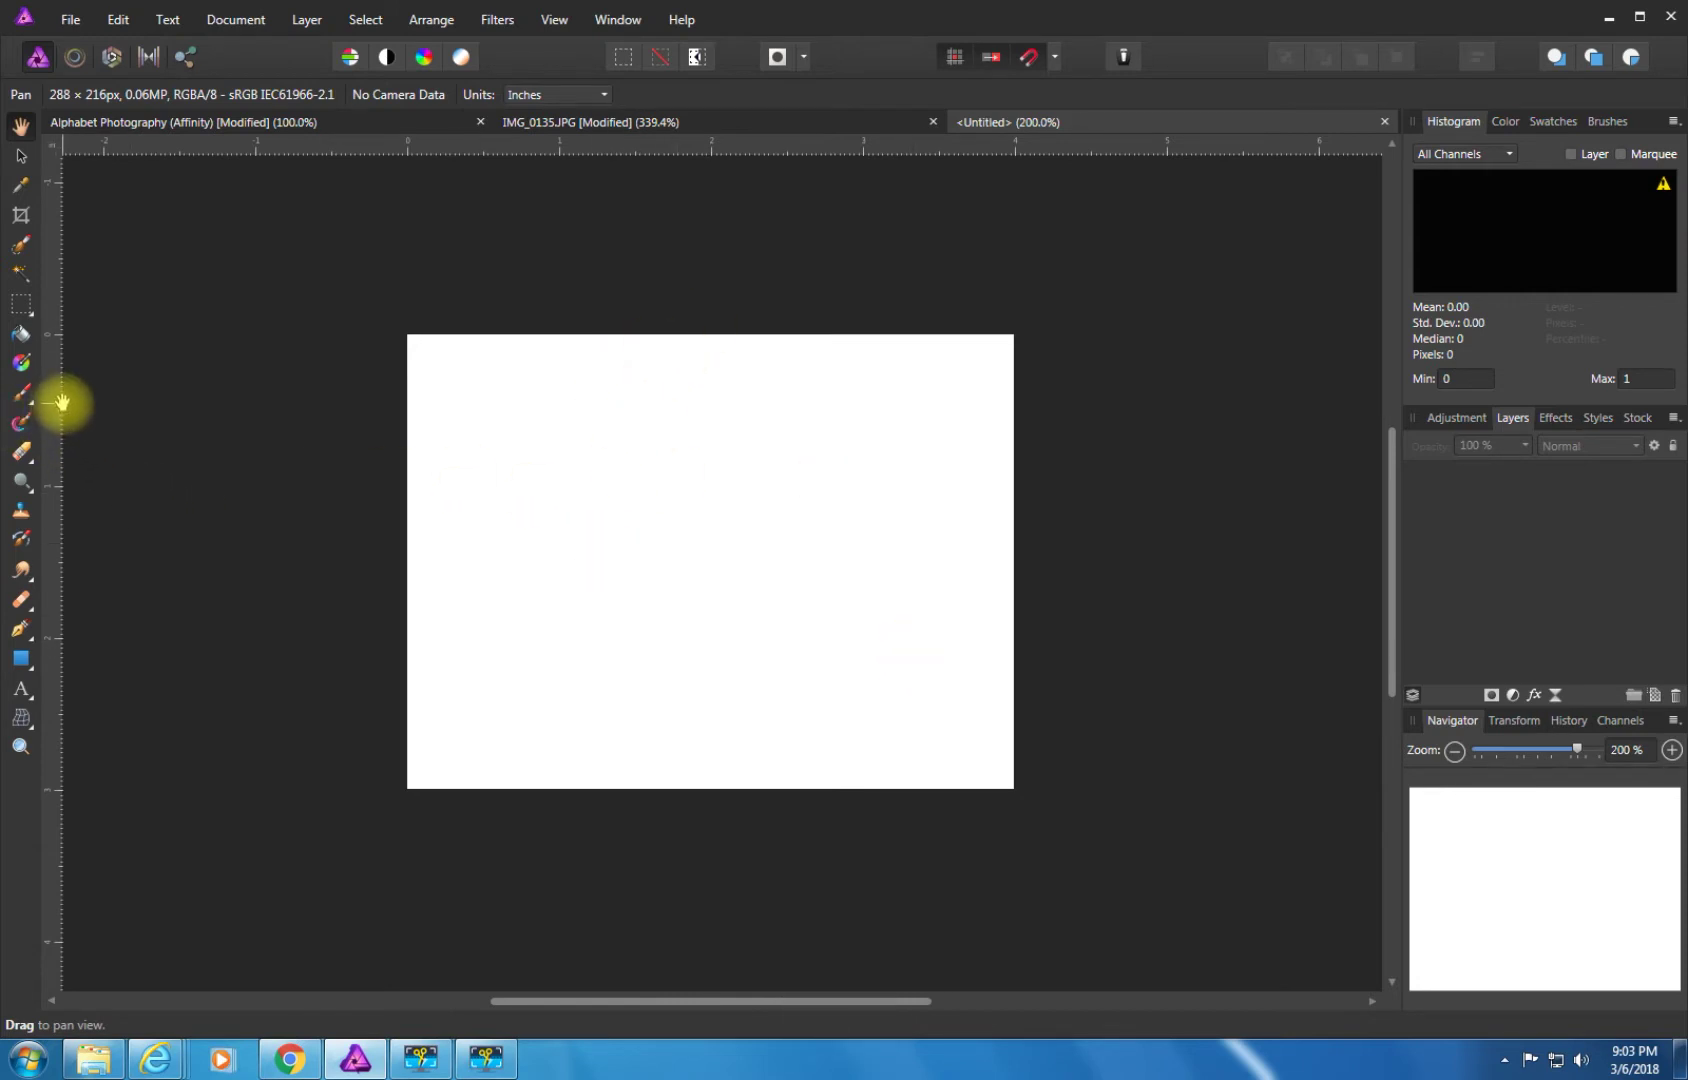
Flood fill a new pixel layer with bright green, RGB 67, 255, 24.
{"action": "left_click", "coordinate": [22, 333]}
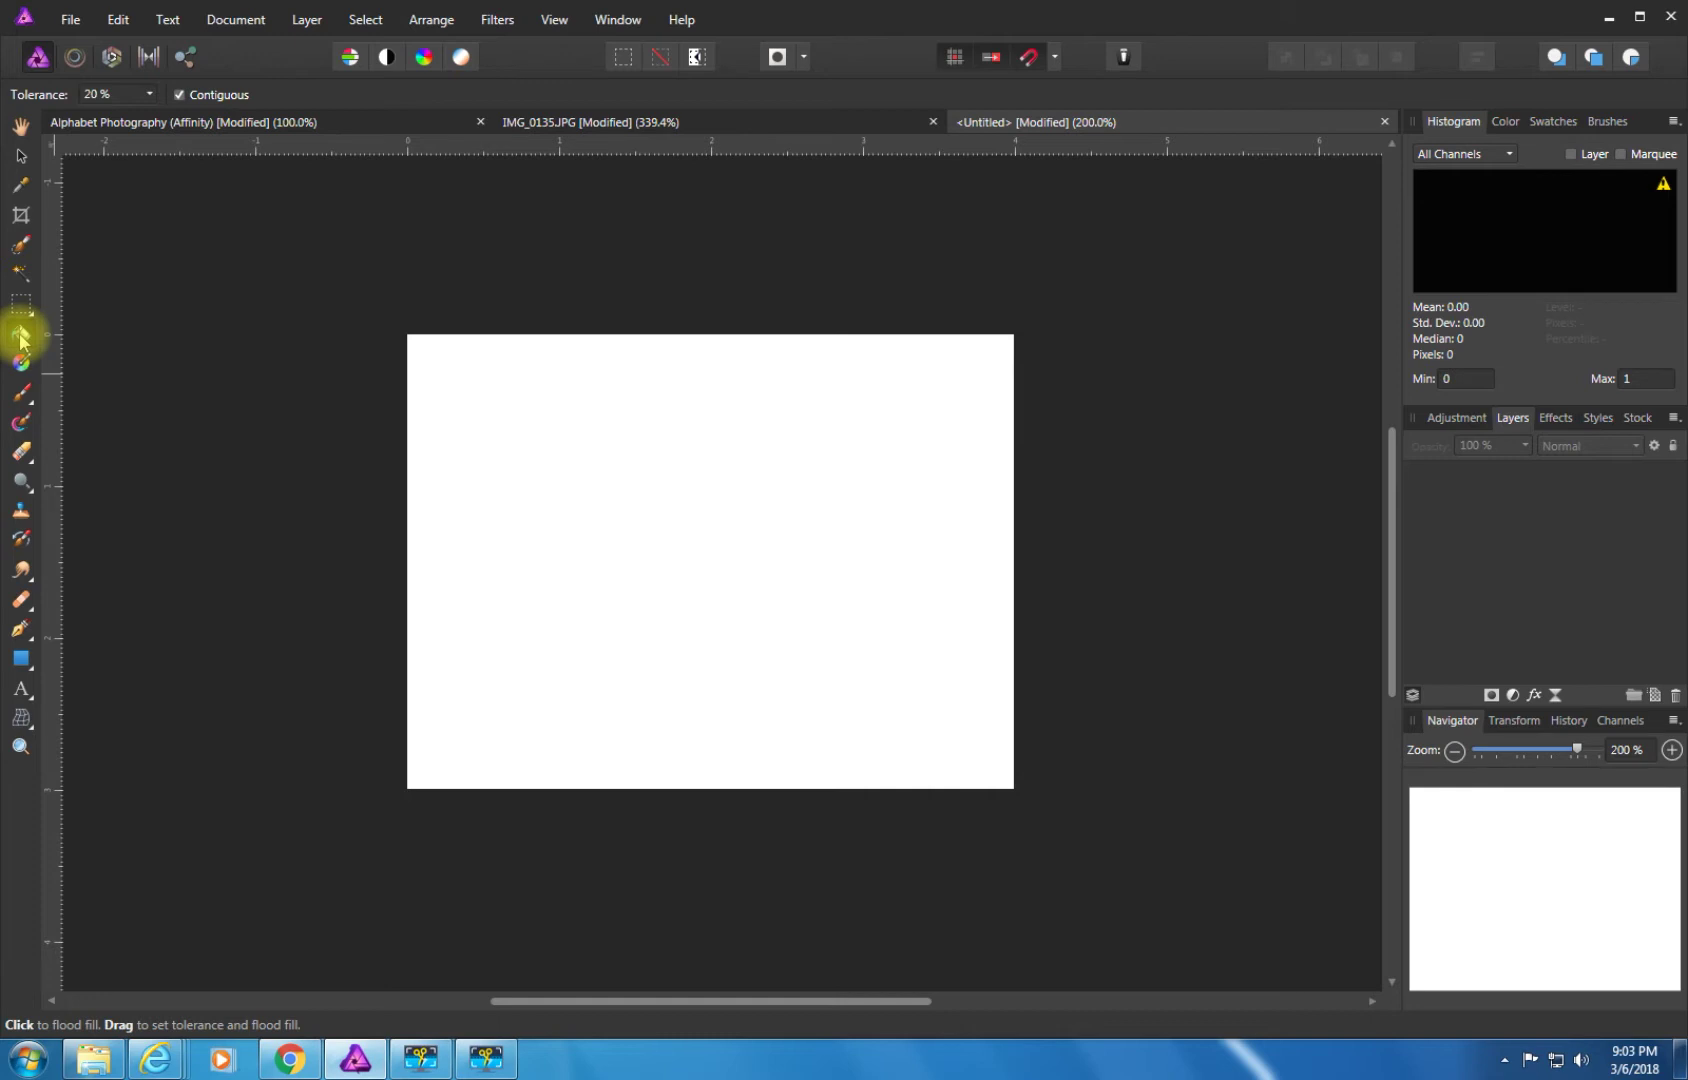
{"action": "left_click", "coordinate": [1513, 122]}
{"action": "left_click", "coordinate": [1505, 302]}
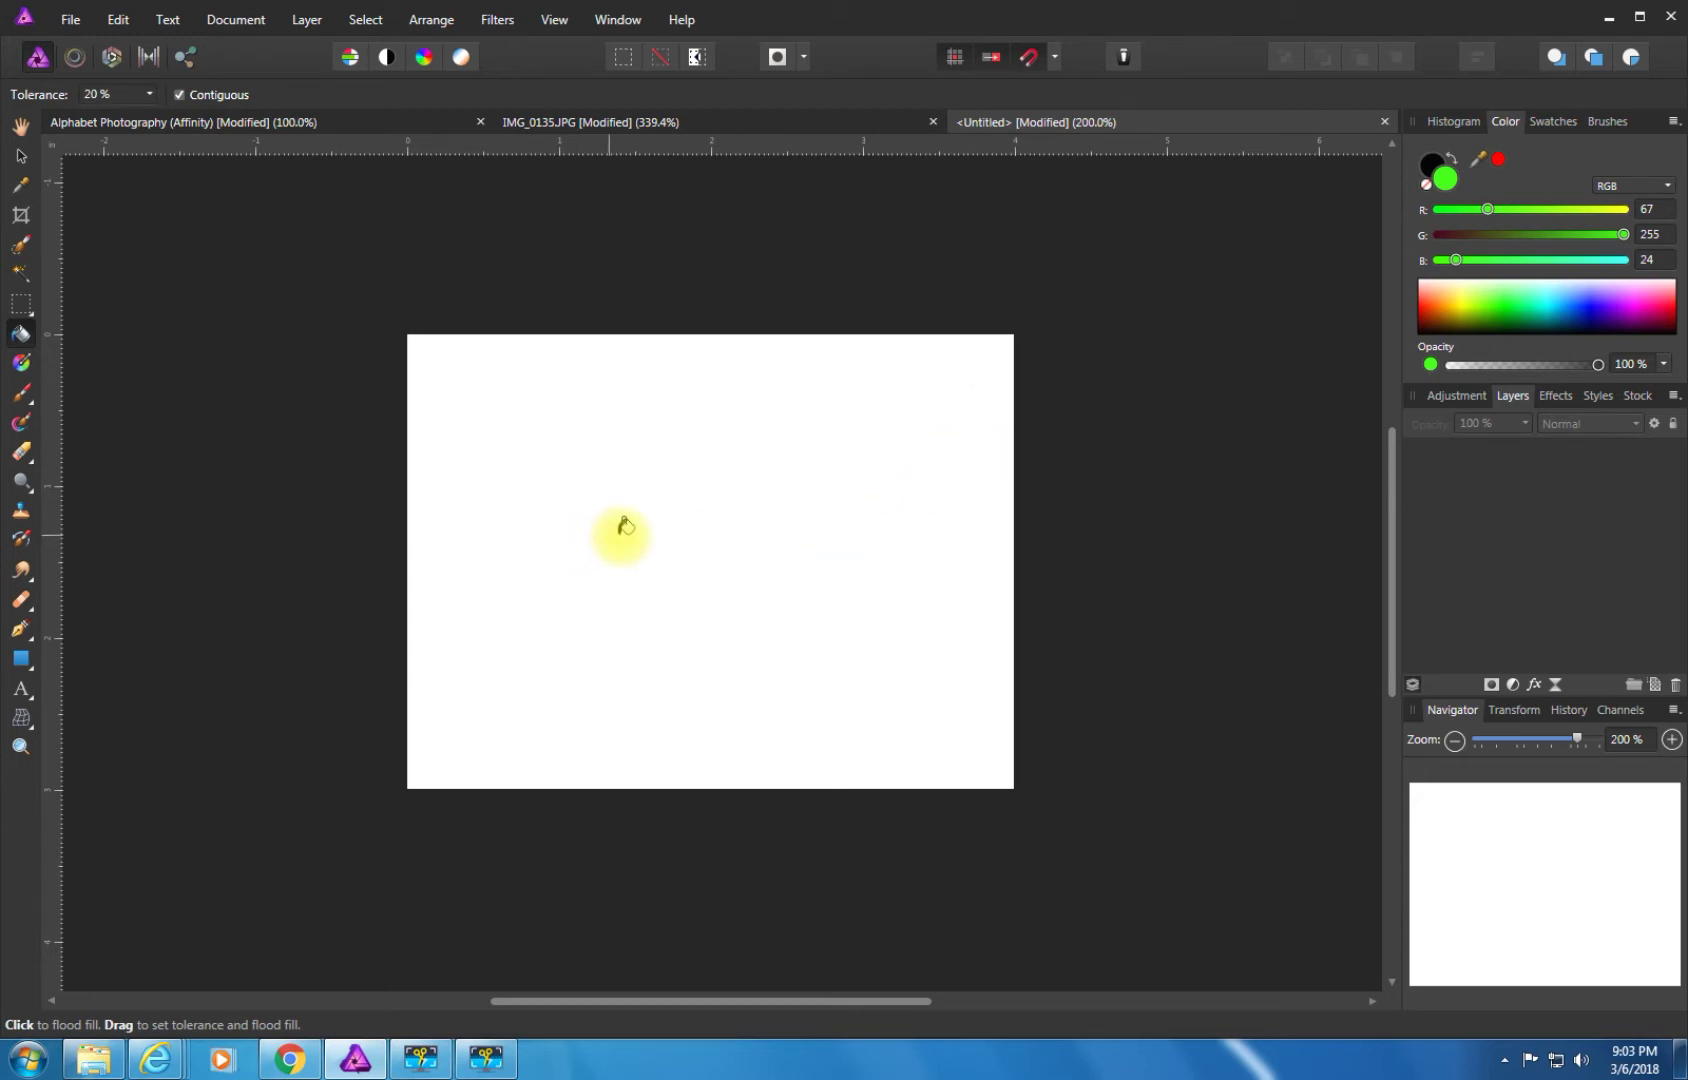
{"action": "left_click", "coordinate": [1655, 684]}
{"action": "left_click", "coordinate": [922, 548]}
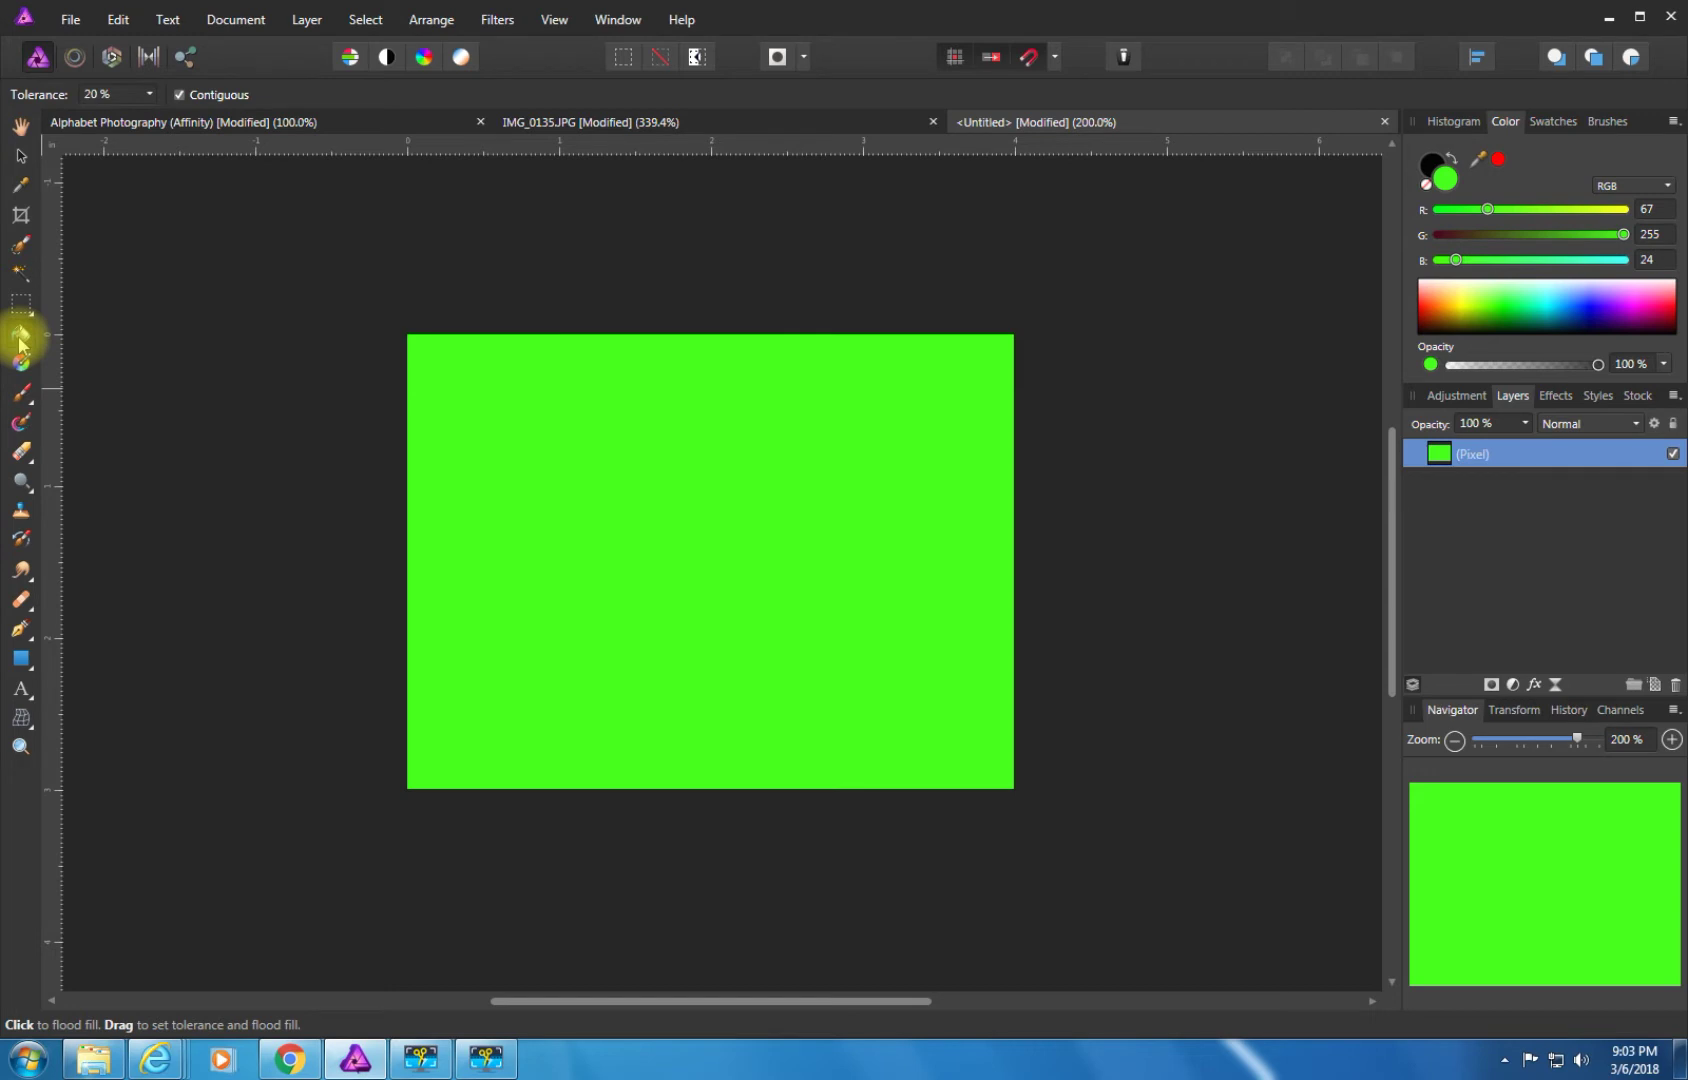
Paint black strokes near the canvas's upper-left corner with the Paint Mixer Brush and smear them into the green.
{"action": "left_click", "coordinate": [20, 422]}
{"action": "mouse_move", "coordinate": [524, 399]}
{"action": "left_mouse_down"}
{"action": "mouse_move", "coordinate": [393, 497]}
{"action": "mouse_move", "coordinate": [560, 345]}
{"action": "left_mouse_up"}
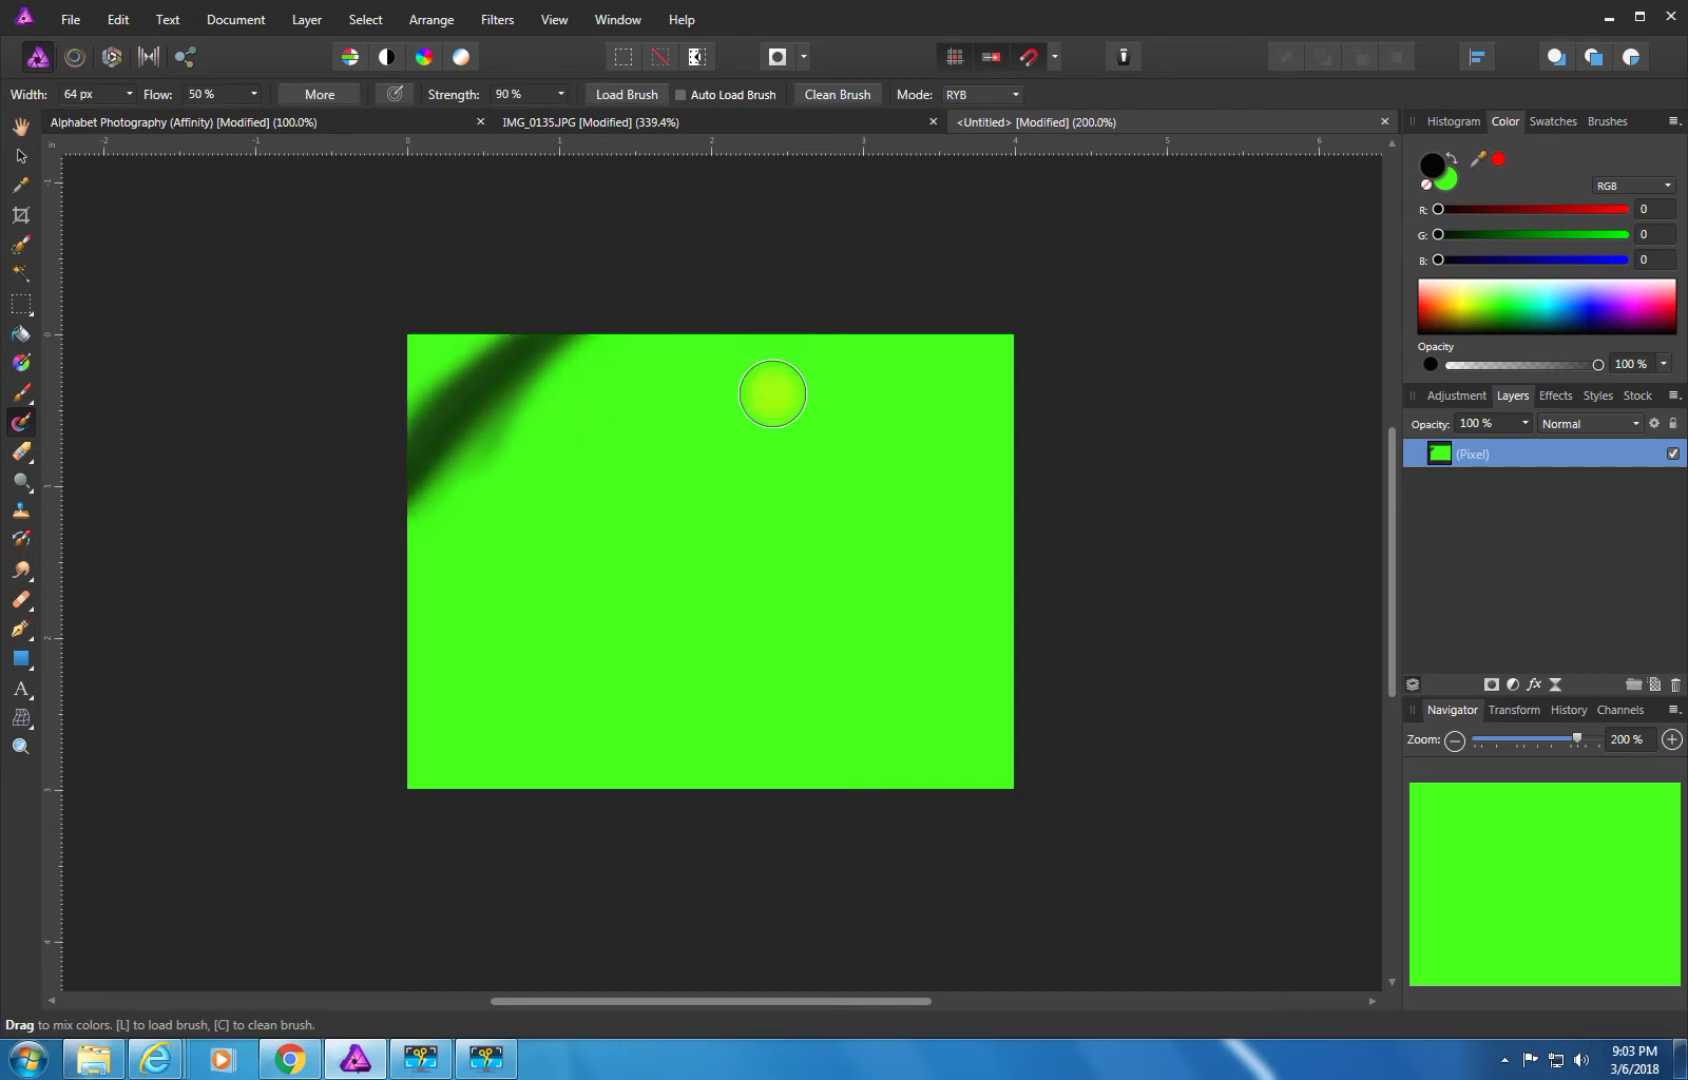
{"action": "mouse_move", "coordinate": [773, 394]}
{"action": "left_mouse_down"}
{"action": "mouse_move", "coordinate": [729, 727]}
{"action": "mouse_move", "coordinate": [1040, 445]}
{"action": "left_mouse_up"}
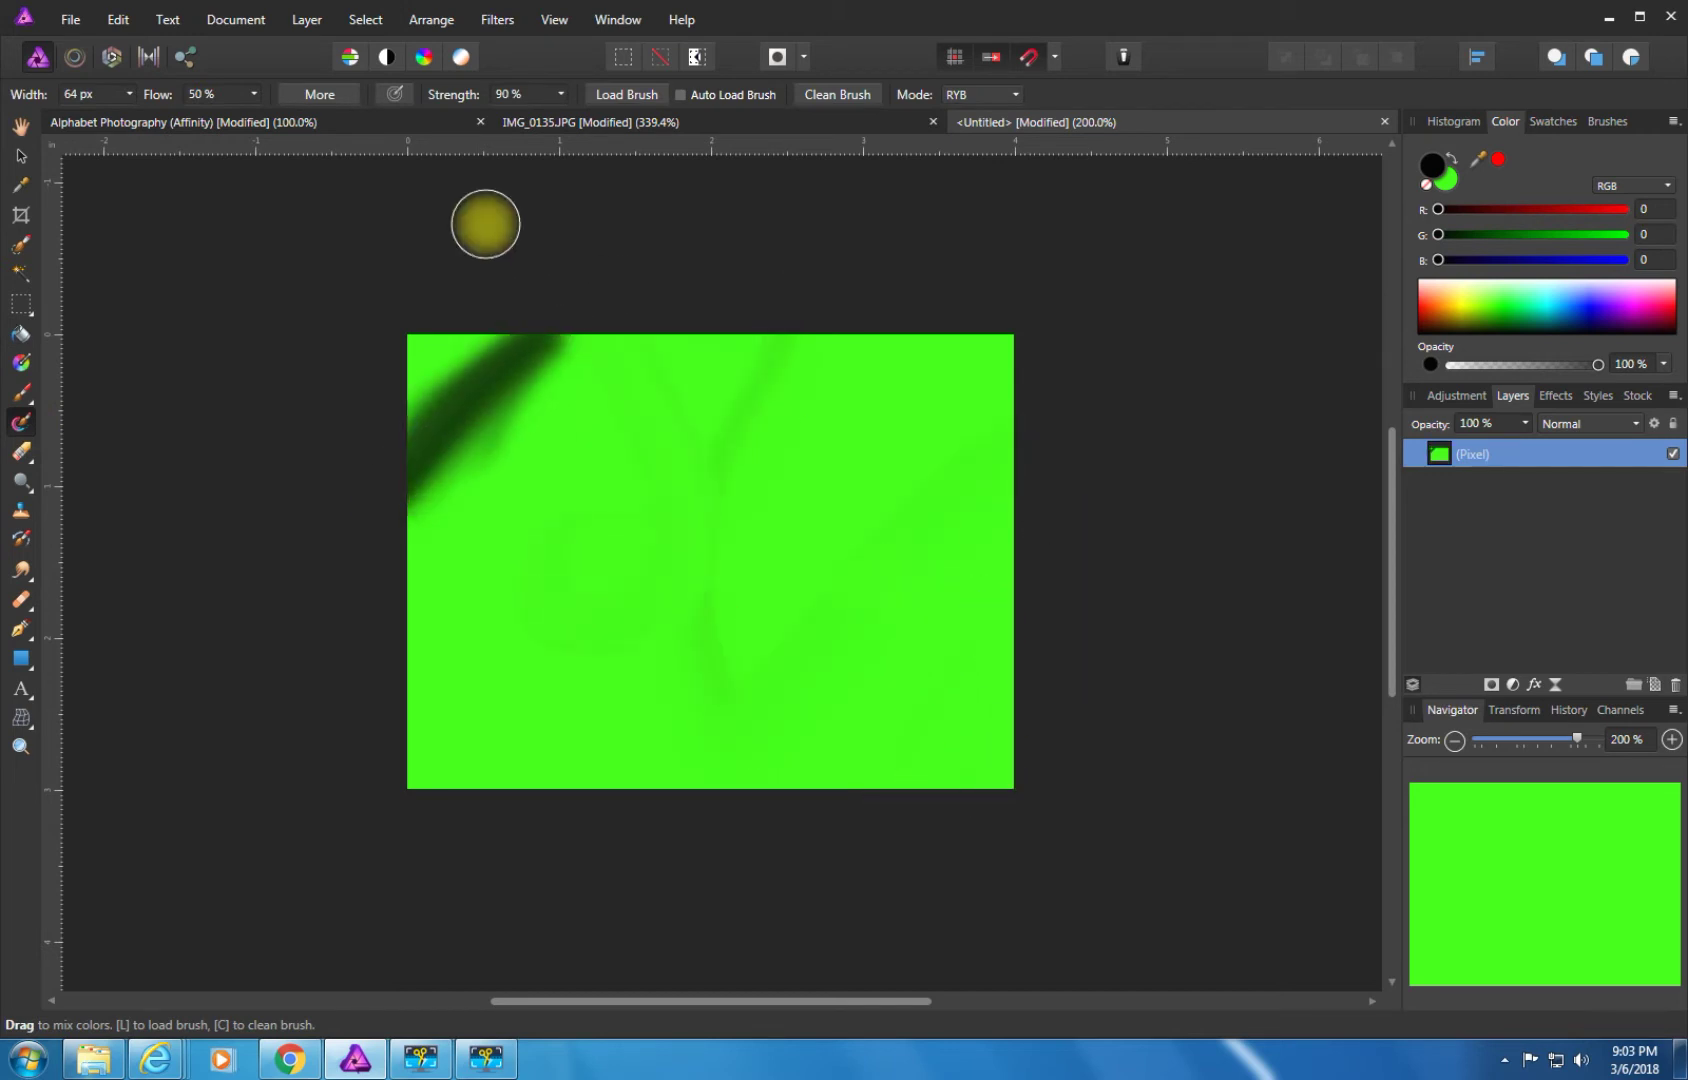
{"action": "left_click_drag", "start_coordinate": [460, 373], "coordinate": [708, 569]}
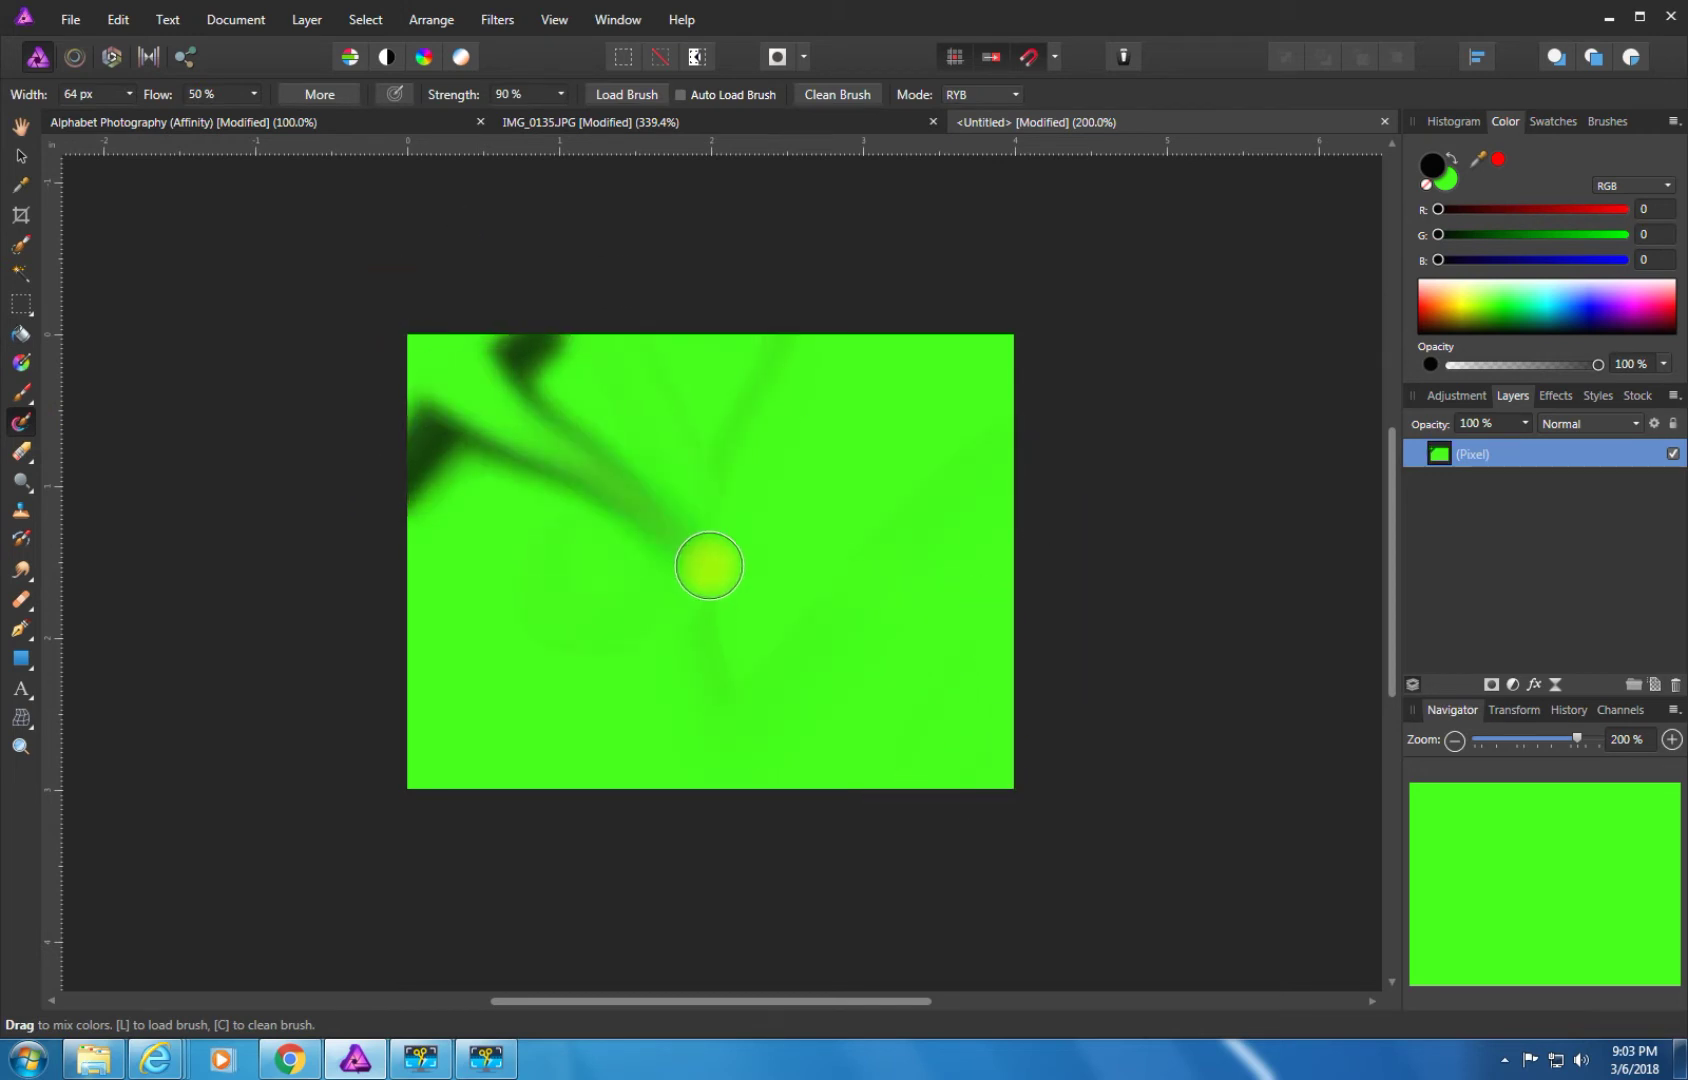
Turn on Auto Load Brush for the Paint Mixer Brush and blend dark streaks across the whole green canvas.
{"action": "left_click", "coordinate": [682, 95]}
{"action": "mouse_move", "coordinate": [765, 286]}
{"action": "left_mouse_down"}
{"action": "mouse_move", "coordinate": [764, 336]}
{"action": "mouse_move", "coordinate": [605, 580]}
{"action": "mouse_move", "coordinate": [398, 574]}
{"action": "mouse_move", "coordinate": [636, 564]}
{"action": "mouse_move", "coordinate": [852, 739]}
{"action": "mouse_move", "coordinate": [919, 583]}
{"action": "mouse_move", "coordinate": [1106, 746]}
{"action": "mouse_move", "coordinate": [451, 736]}
{"action": "mouse_move", "coordinate": [1057, 474]}
{"action": "mouse_move", "coordinate": [941, 492]}
{"action": "mouse_move", "coordinate": [859, 579]}
{"action": "mouse_move", "coordinate": [57, 583]}
{"action": "mouse_move", "coordinate": [782, 716]}
{"action": "mouse_move", "coordinate": [1101, 590]}
{"action": "mouse_move", "coordinate": [718, 644]}
{"action": "mouse_move", "coordinate": [547, 436]}
{"action": "mouse_move", "coordinate": [107, 690]}
{"action": "mouse_move", "coordinate": [849, 544]}
{"action": "mouse_move", "coordinate": [556, 711]}
{"action": "mouse_move", "coordinate": [649, 372]}
{"action": "mouse_move", "coordinate": [692, 687]}
{"action": "mouse_move", "coordinate": [565, 547]}
{"action": "mouse_move", "coordinate": [887, 461]}
{"action": "mouse_move", "coordinate": [451, 570]}
{"action": "mouse_move", "coordinate": [677, 470]}
{"action": "mouse_move", "coordinate": [975, 561]}
{"action": "mouse_move", "coordinate": [828, 680]}
{"action": "mouse_move", "coordinate": [672, 606]}
{"action": "mouse_move", "coordinate": [795, 657]}
{"action": "mouse_move", "coordinate": [1438, 753]}
{"action": "left_mouse_up"}
{"action": "mouse_move", "coordinate": [298, 518]}
{"action": "left_mouse_down"}
{"action": "mouse_move", "coordinate": [1025, 723]}
{"action": "mouse_move", "coordinate": [728, 549]}
{"action": "mouse_move", "coordinate": [1356, 445]}
{"action": "mouse_move", "coordinate": [867, 399]}
{"action": "mouse_move", "coordinate": [1100, 437]}
{"action": "mouse_move", "coordinate": [917, 391]}
{"action": "mouse_move", "coordinate": [460, 561]}
{"action": "mouse_move", "coordinate": [256, 500]}
{"action": "mouse_move", "coordinate": [788, 738]}
{"action": "mouse_move", "coordinate": [647, 751]}
{"action": "mouse_move", "coordinate": [1112, 690]}
{"action": "left_mouse_up"}
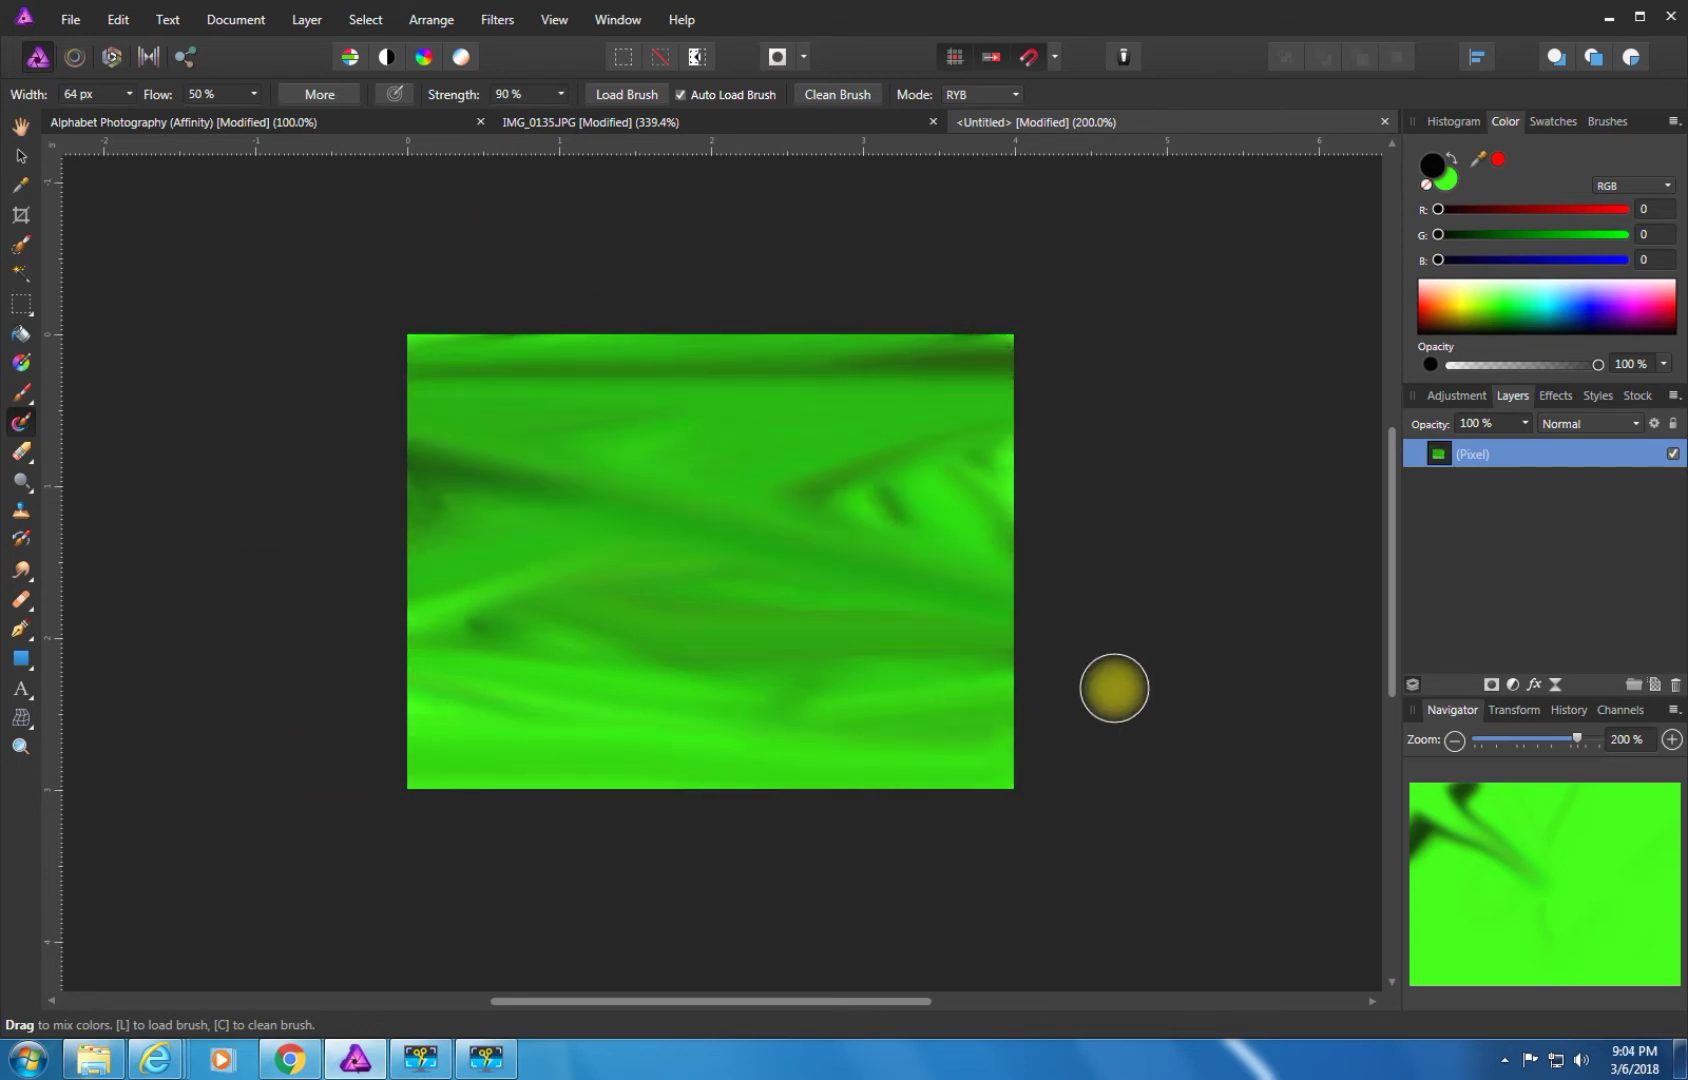
{"action": "left_click", "coordinate": [813, 84]}
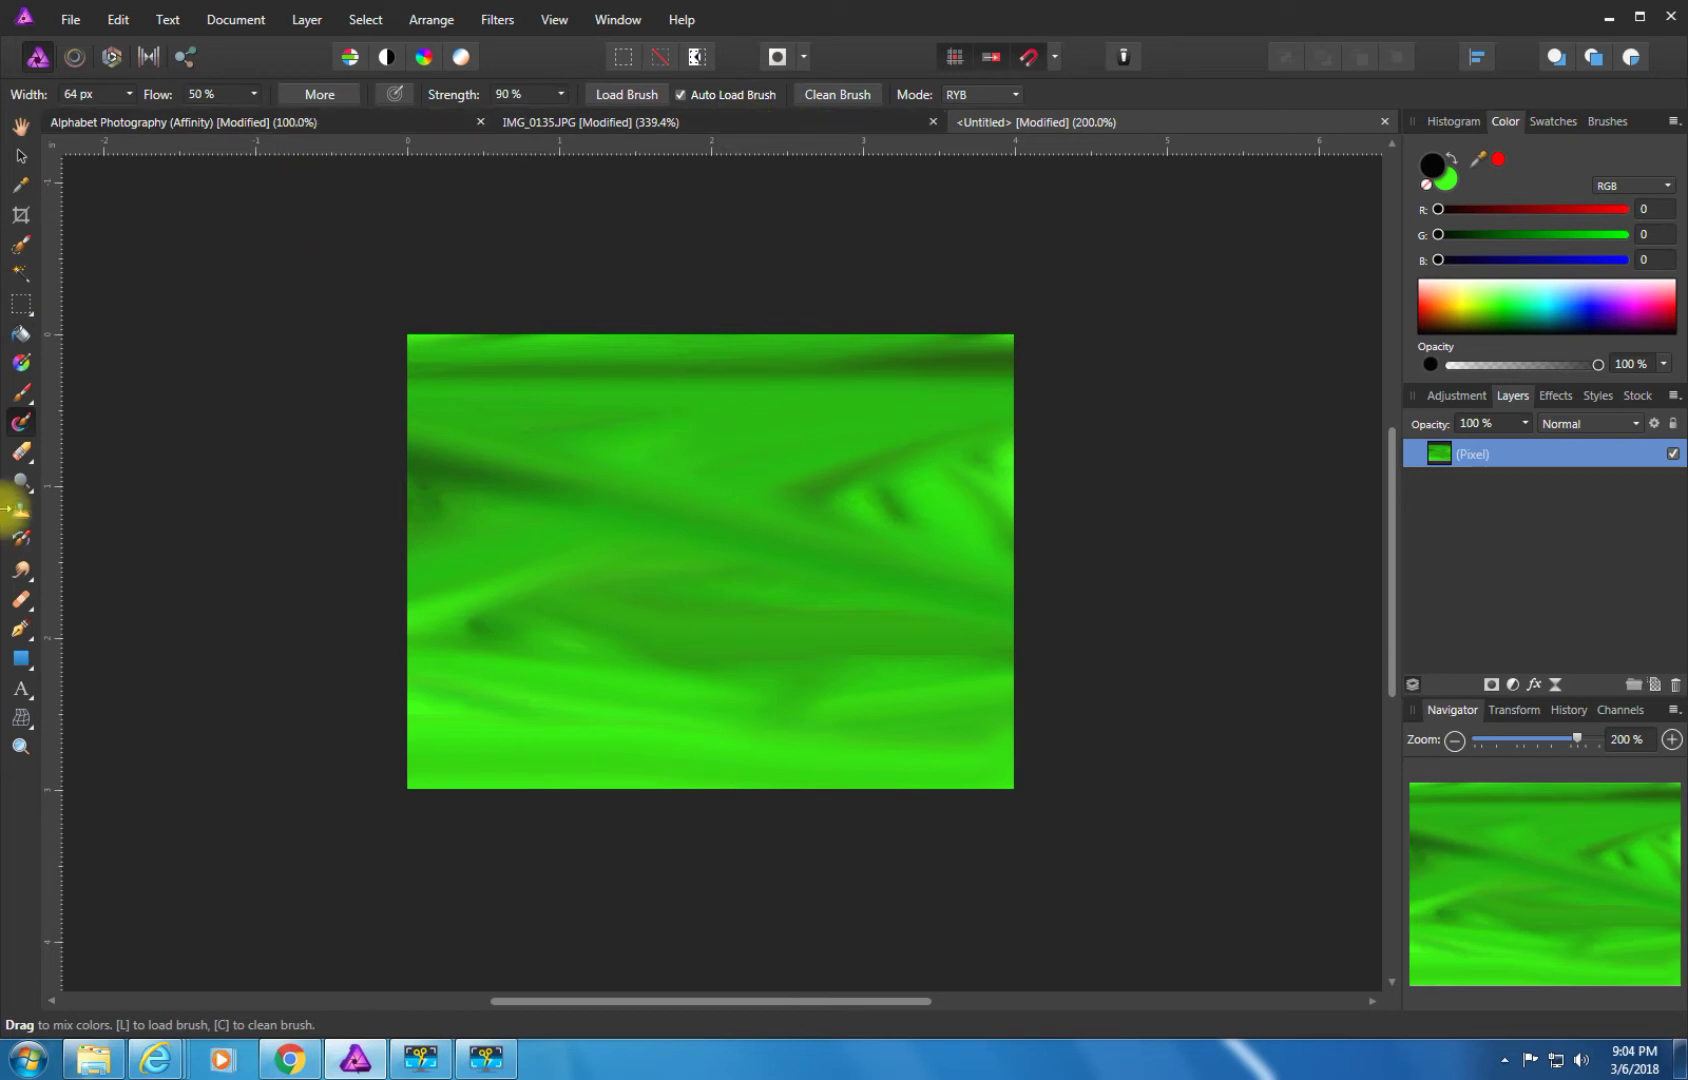
{"action": "left_click", "coordinate": [27, 394]}
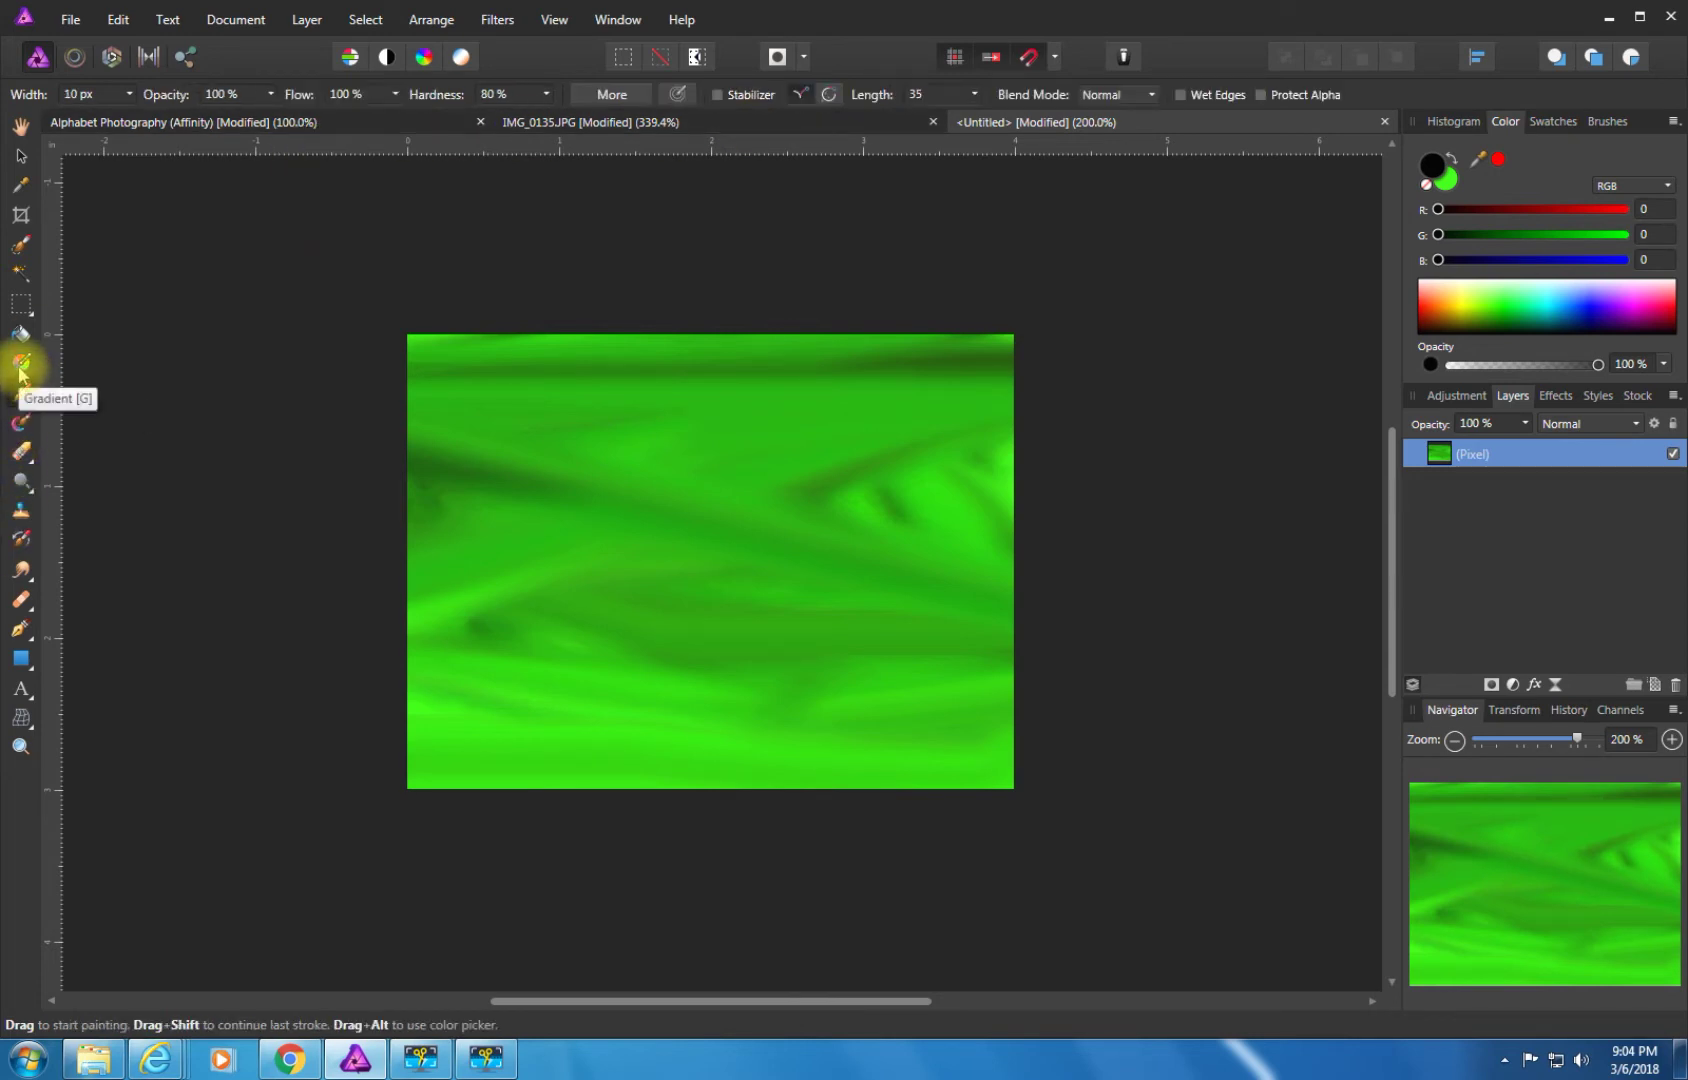
{"action": "left_click", "coordinate": [20, 365]}
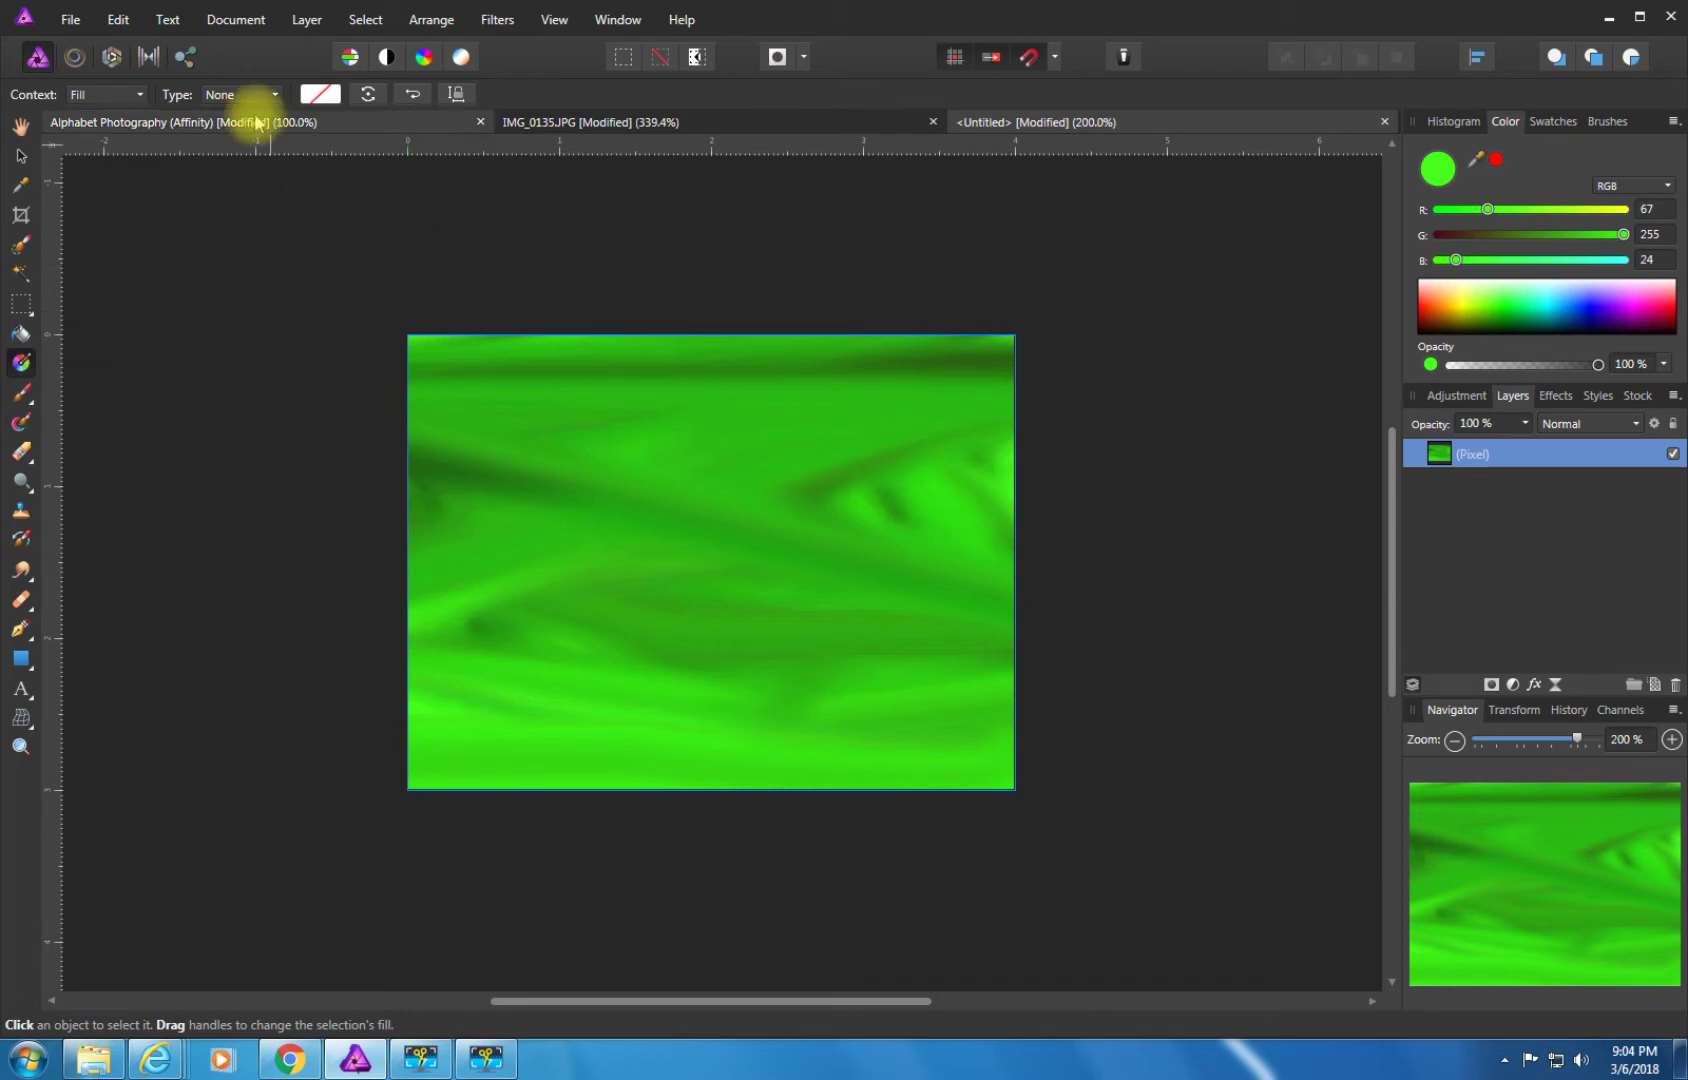
{"action": "left_click", "coordinate": [330, 103]}
{"action": "left_click", "coordinate": [326, 102]}
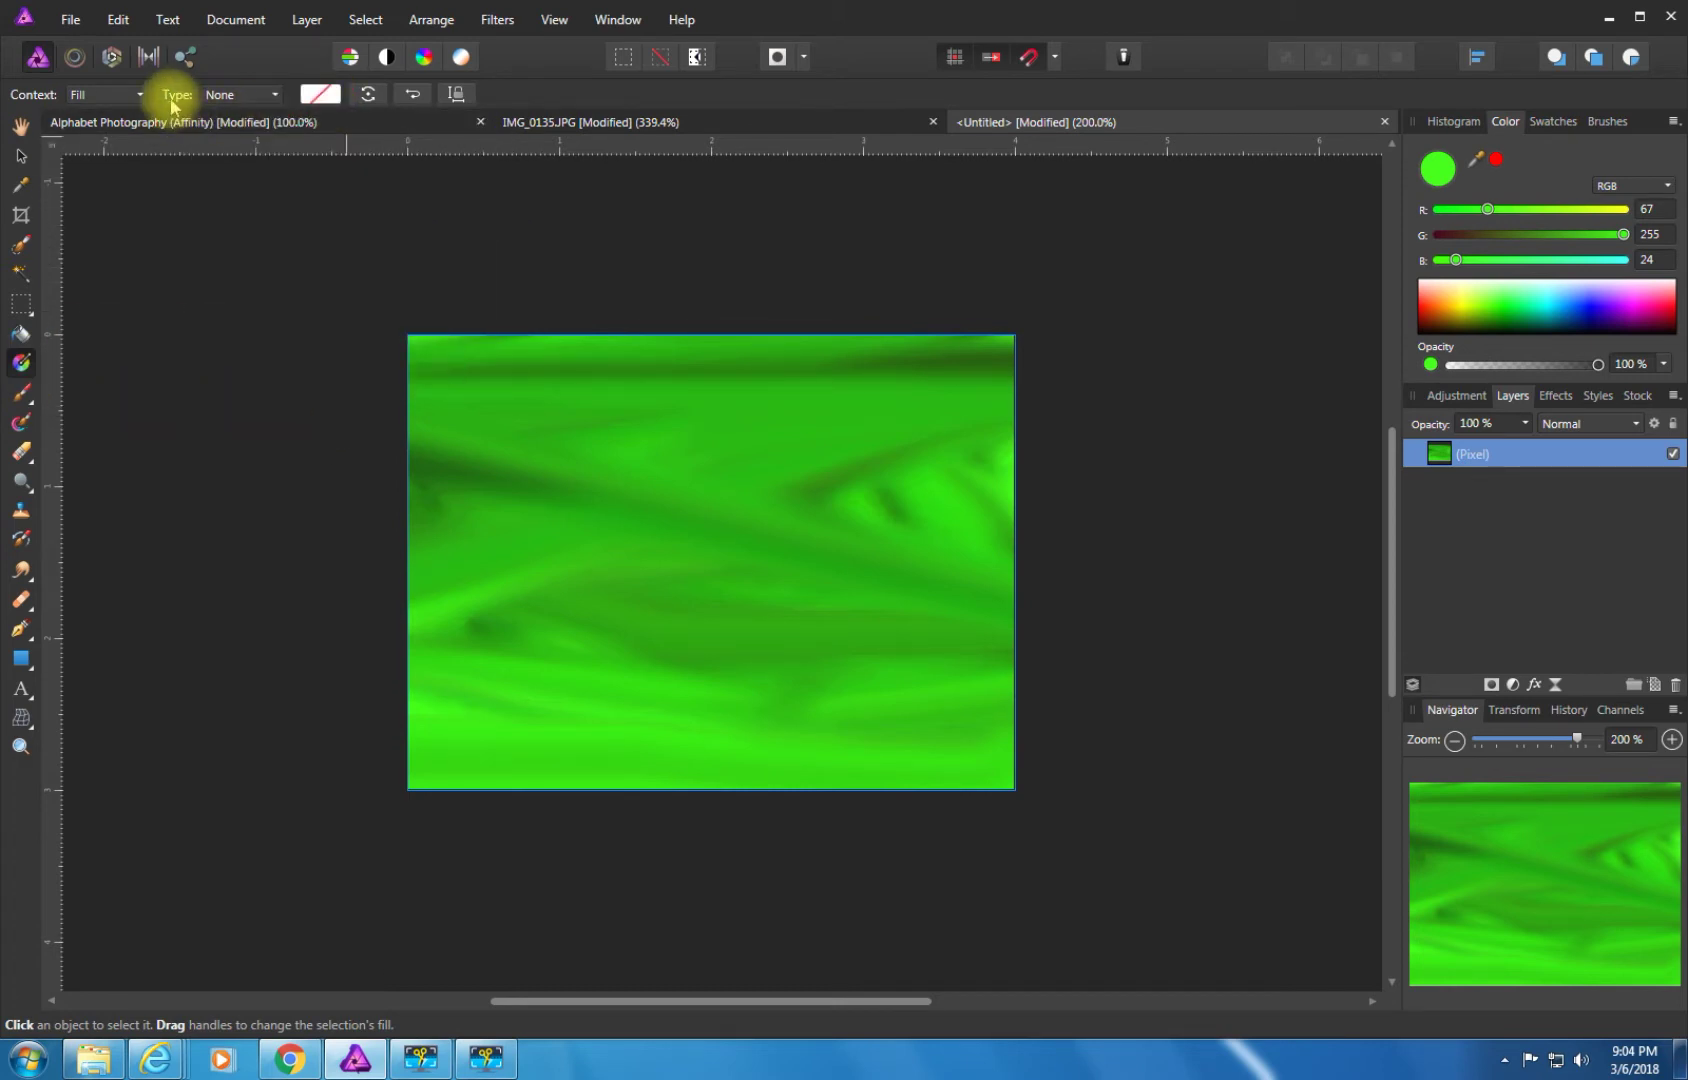
{"action": "left_click", "coordinate": [302, 100]}
{"action": "left_click", "coordinate": [299, 143]}
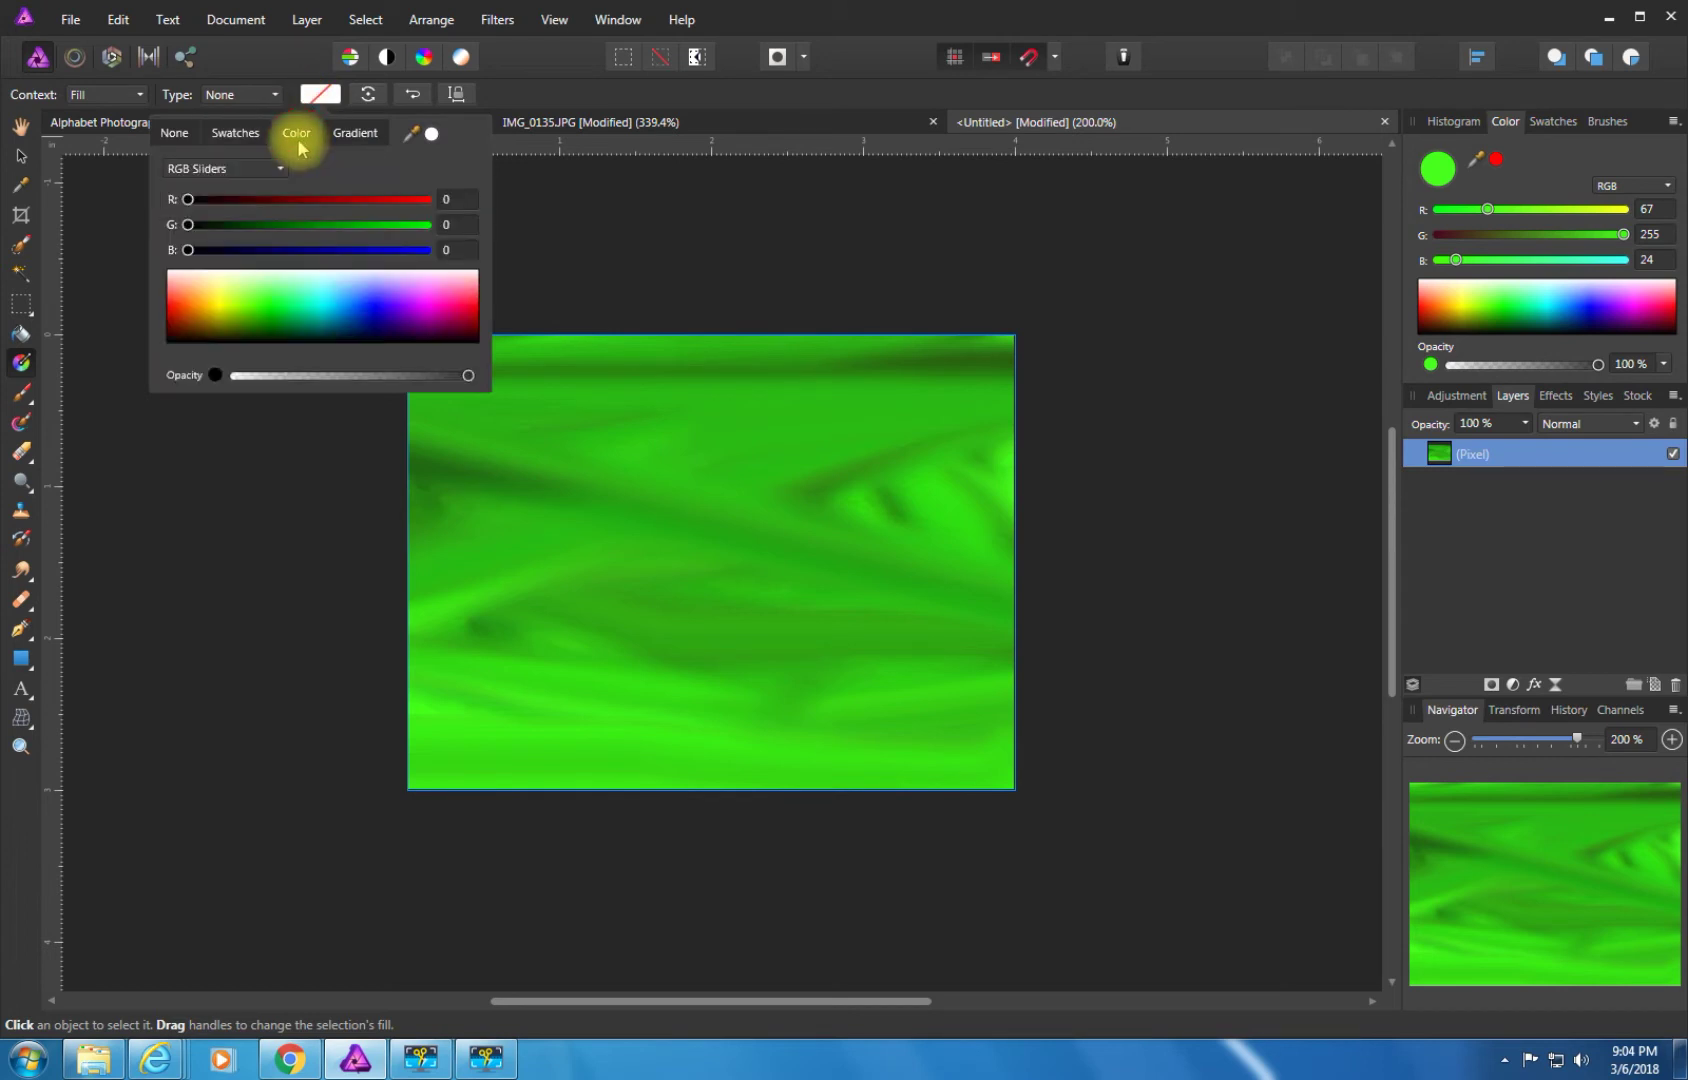
{"action": "left_click", "coordinate": [695, 231]}
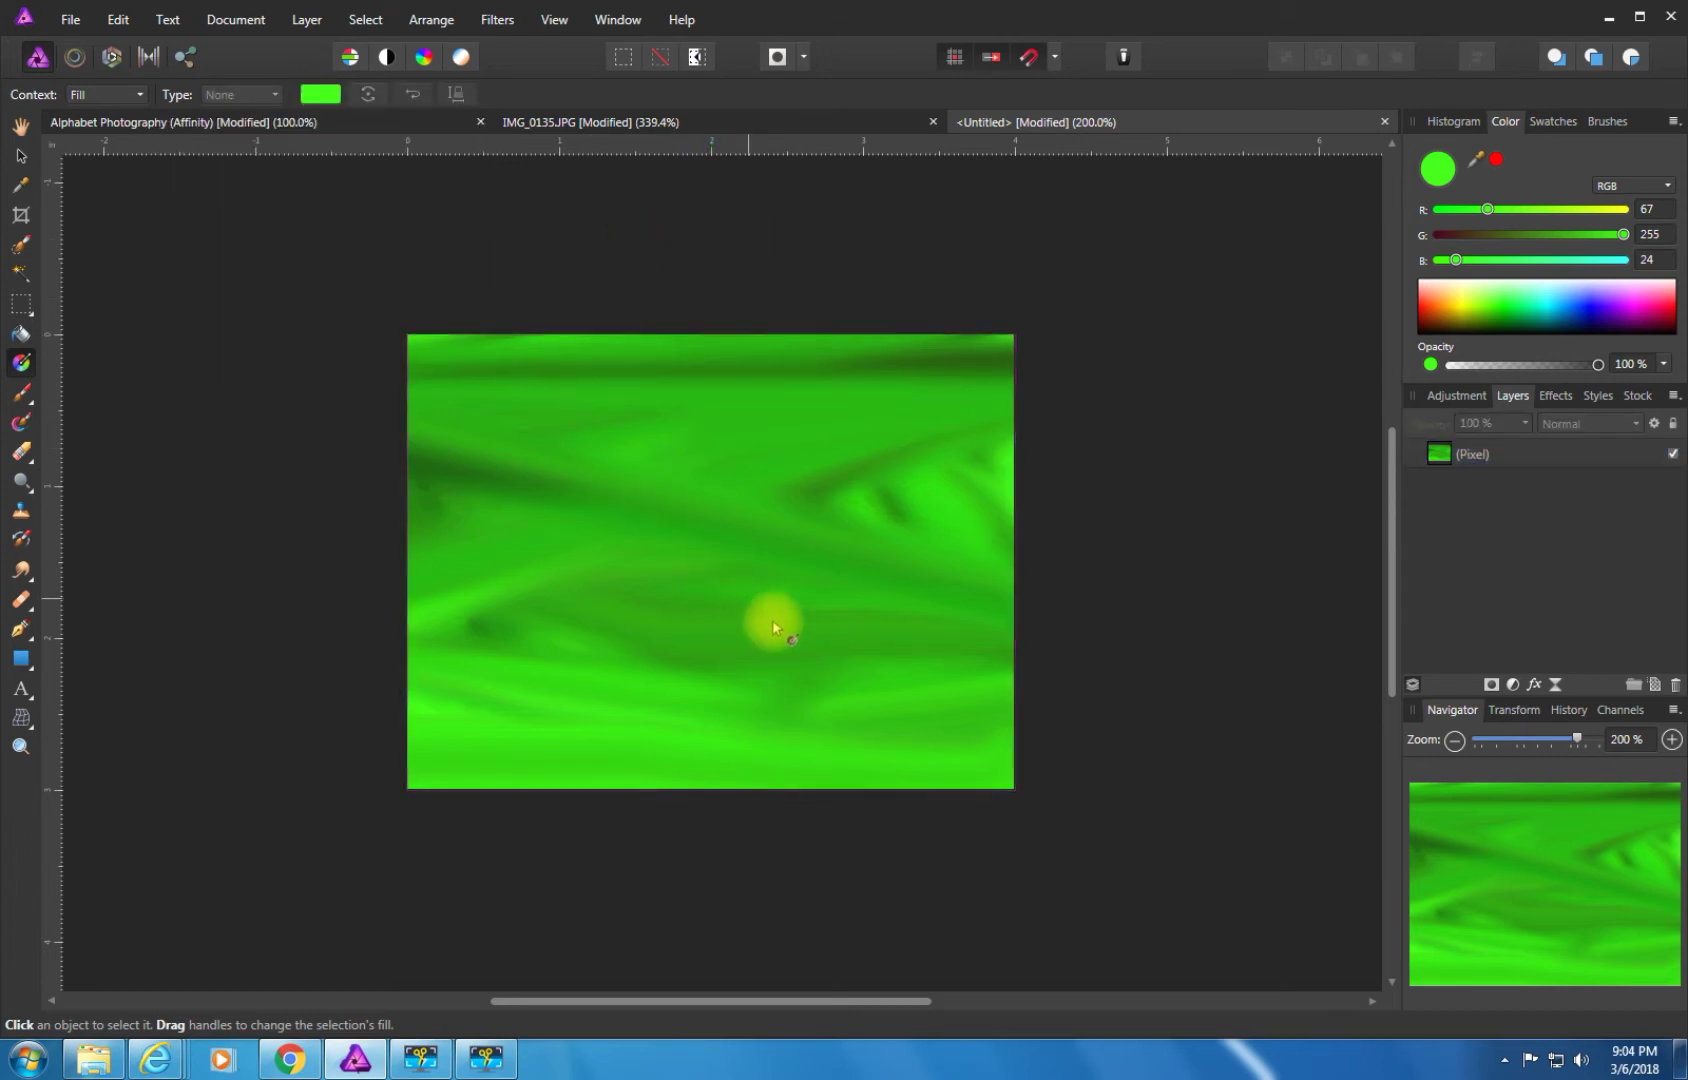
{"action": "left_click", "coordinate": [140, 95]}
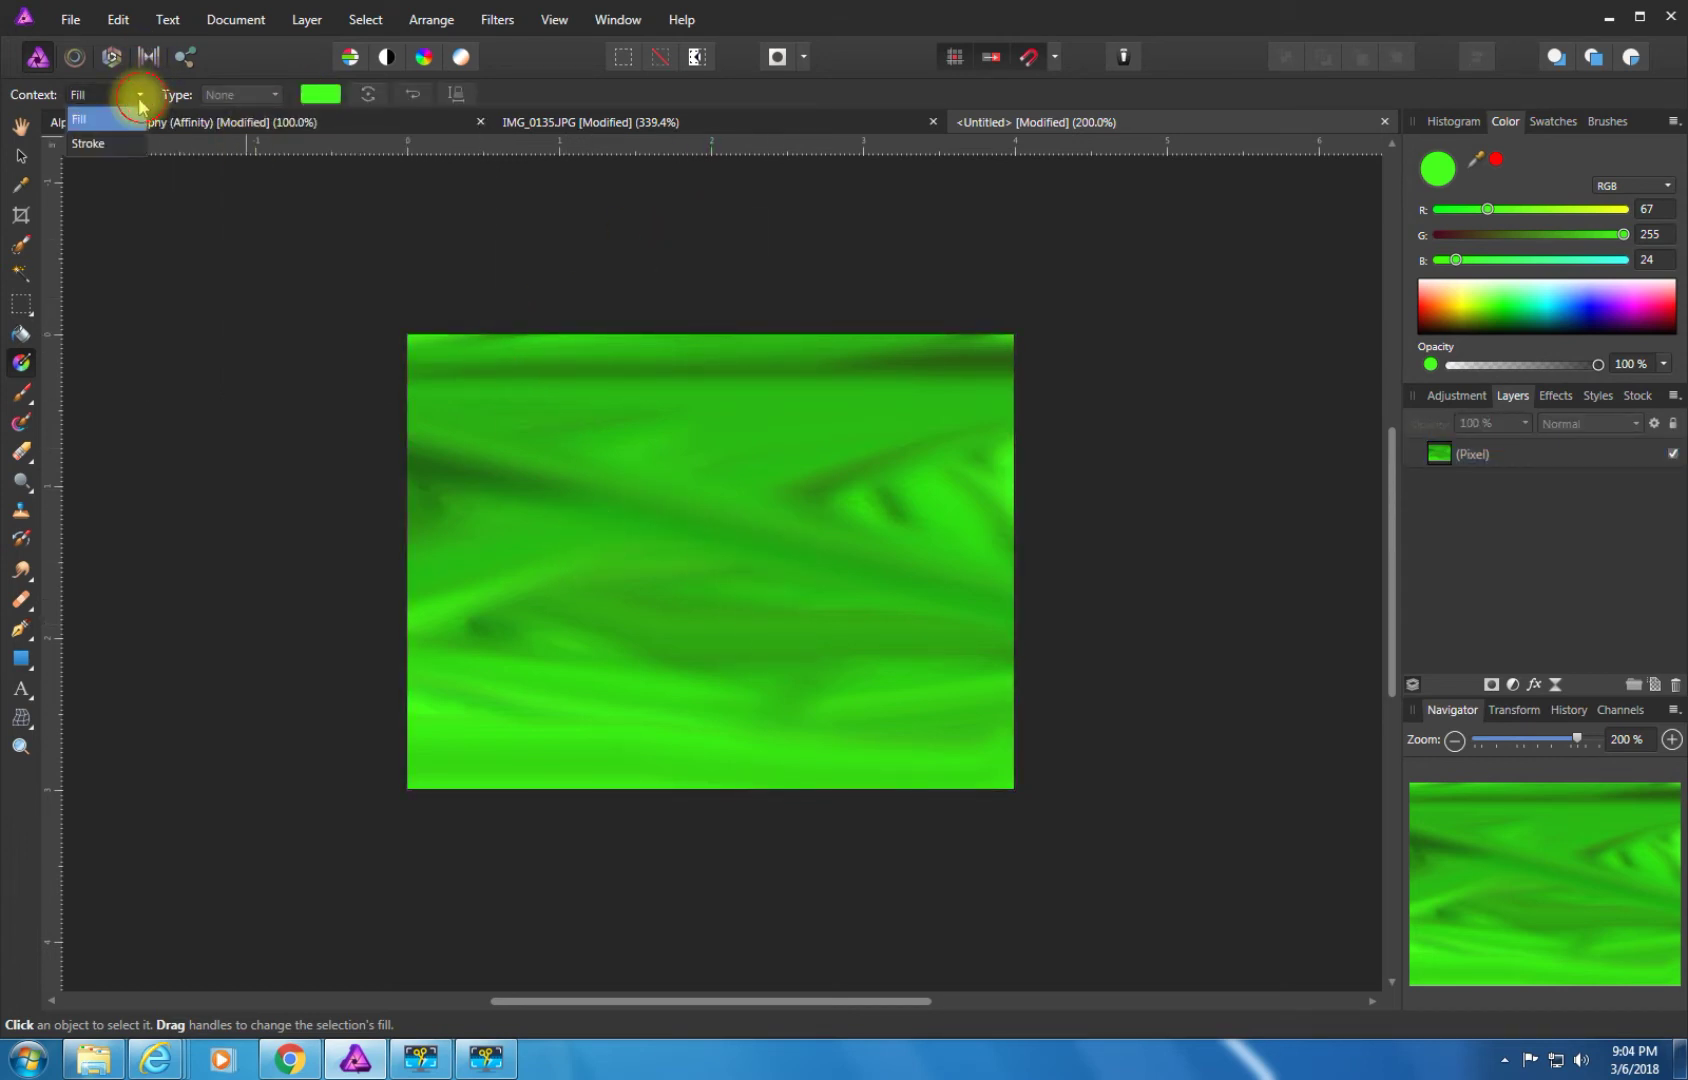
{"action": "left_click", "coordinate": [124, 143]}
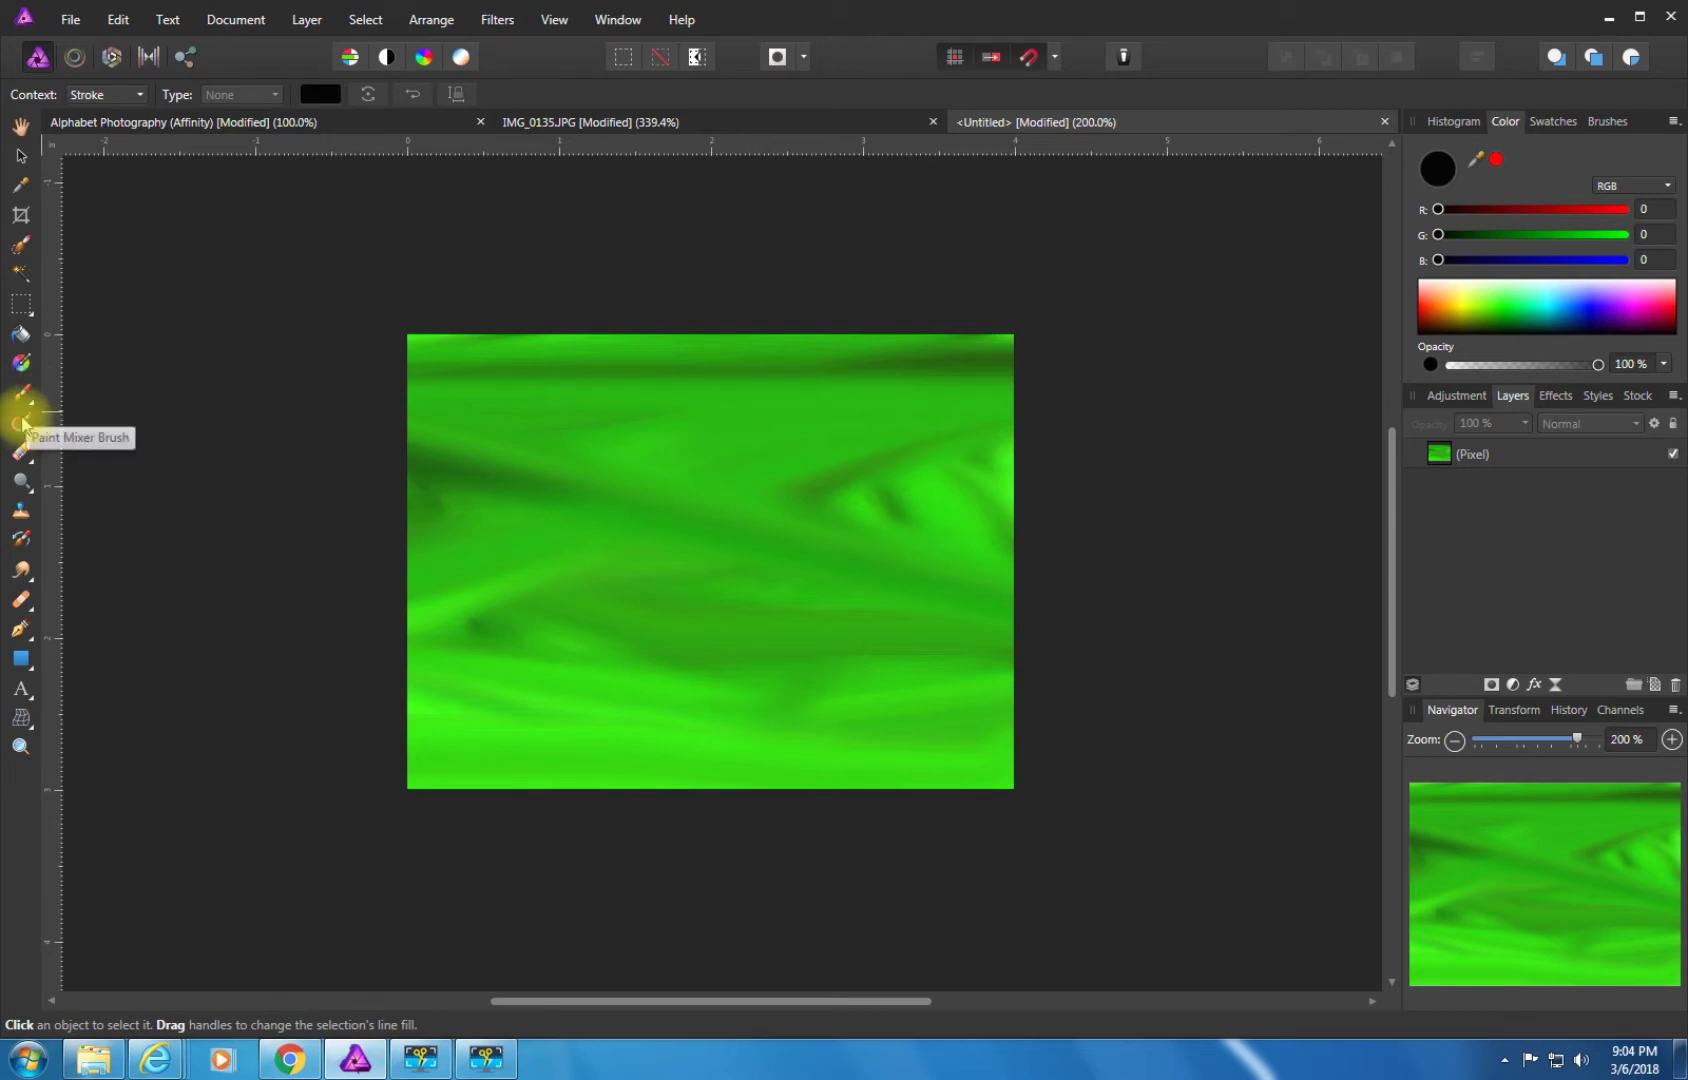
{"action": "left_click", "coordinate": [22, 366]}
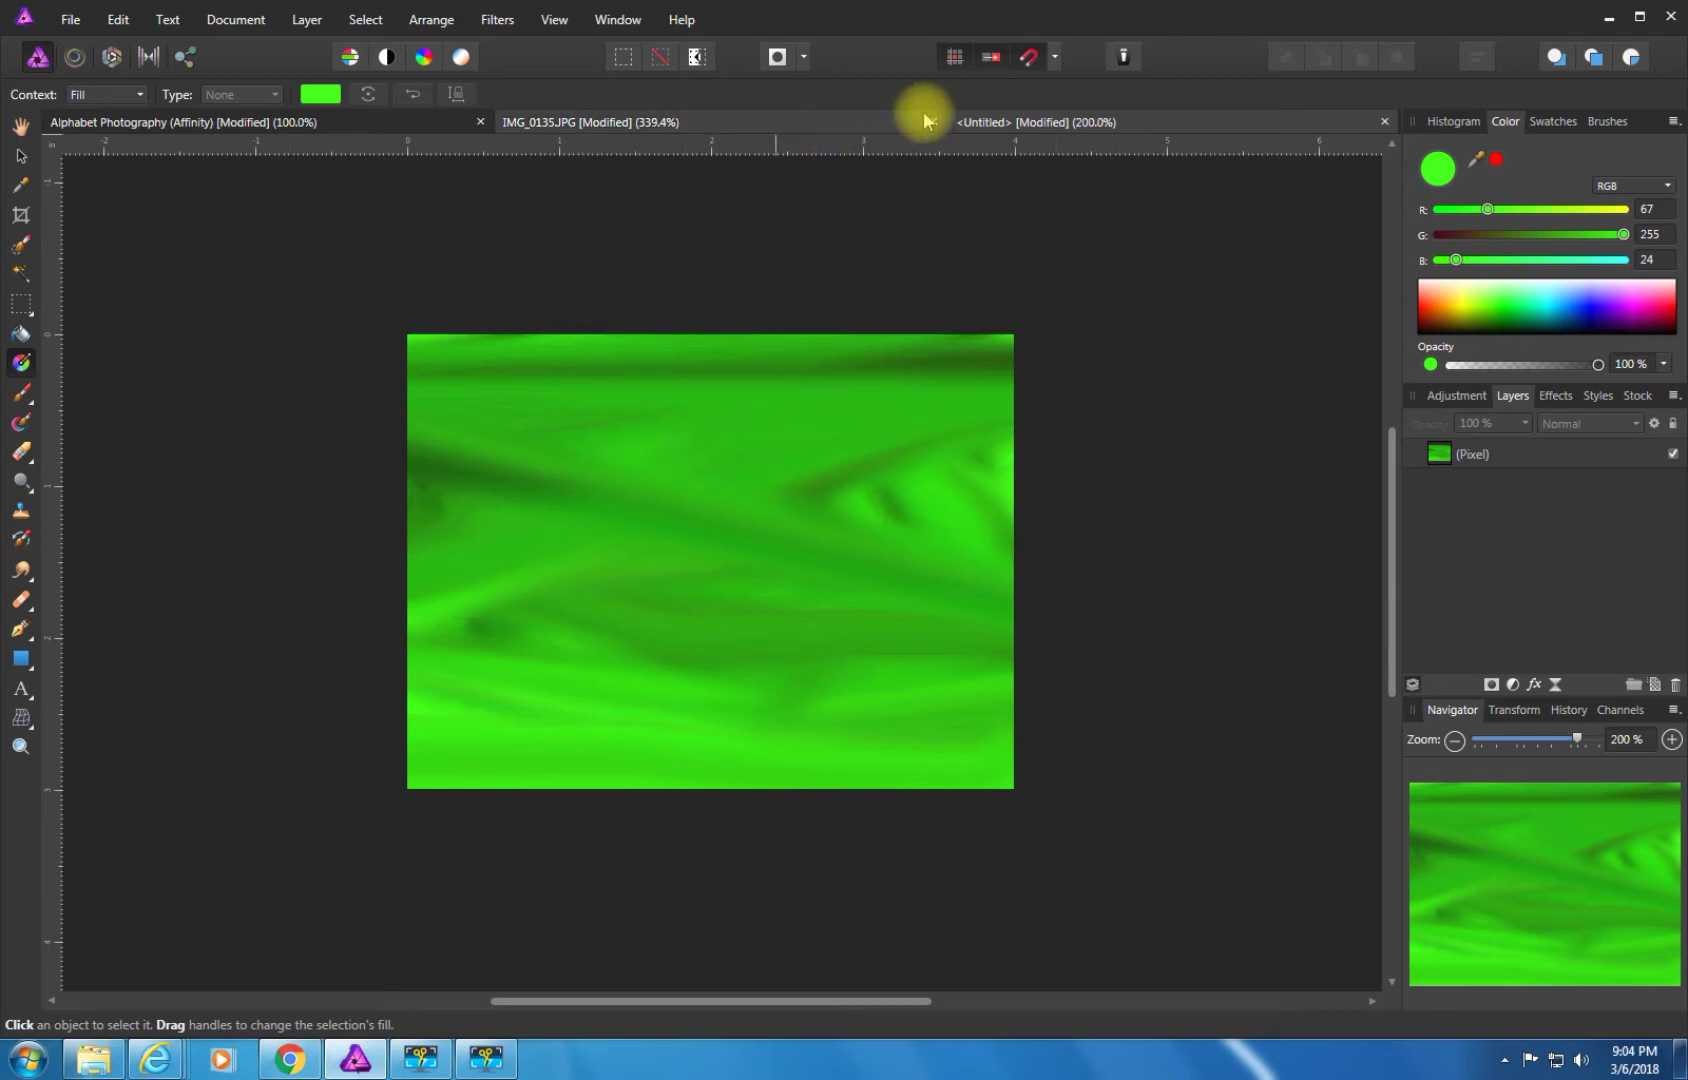
Detach the untitled green document into a smaller floating window and close IMG_0135.JPG without saving its changes.
{"action": "left_click_drag", "start_coordinate": [991, 121], "coordinate": [1004, 226]}
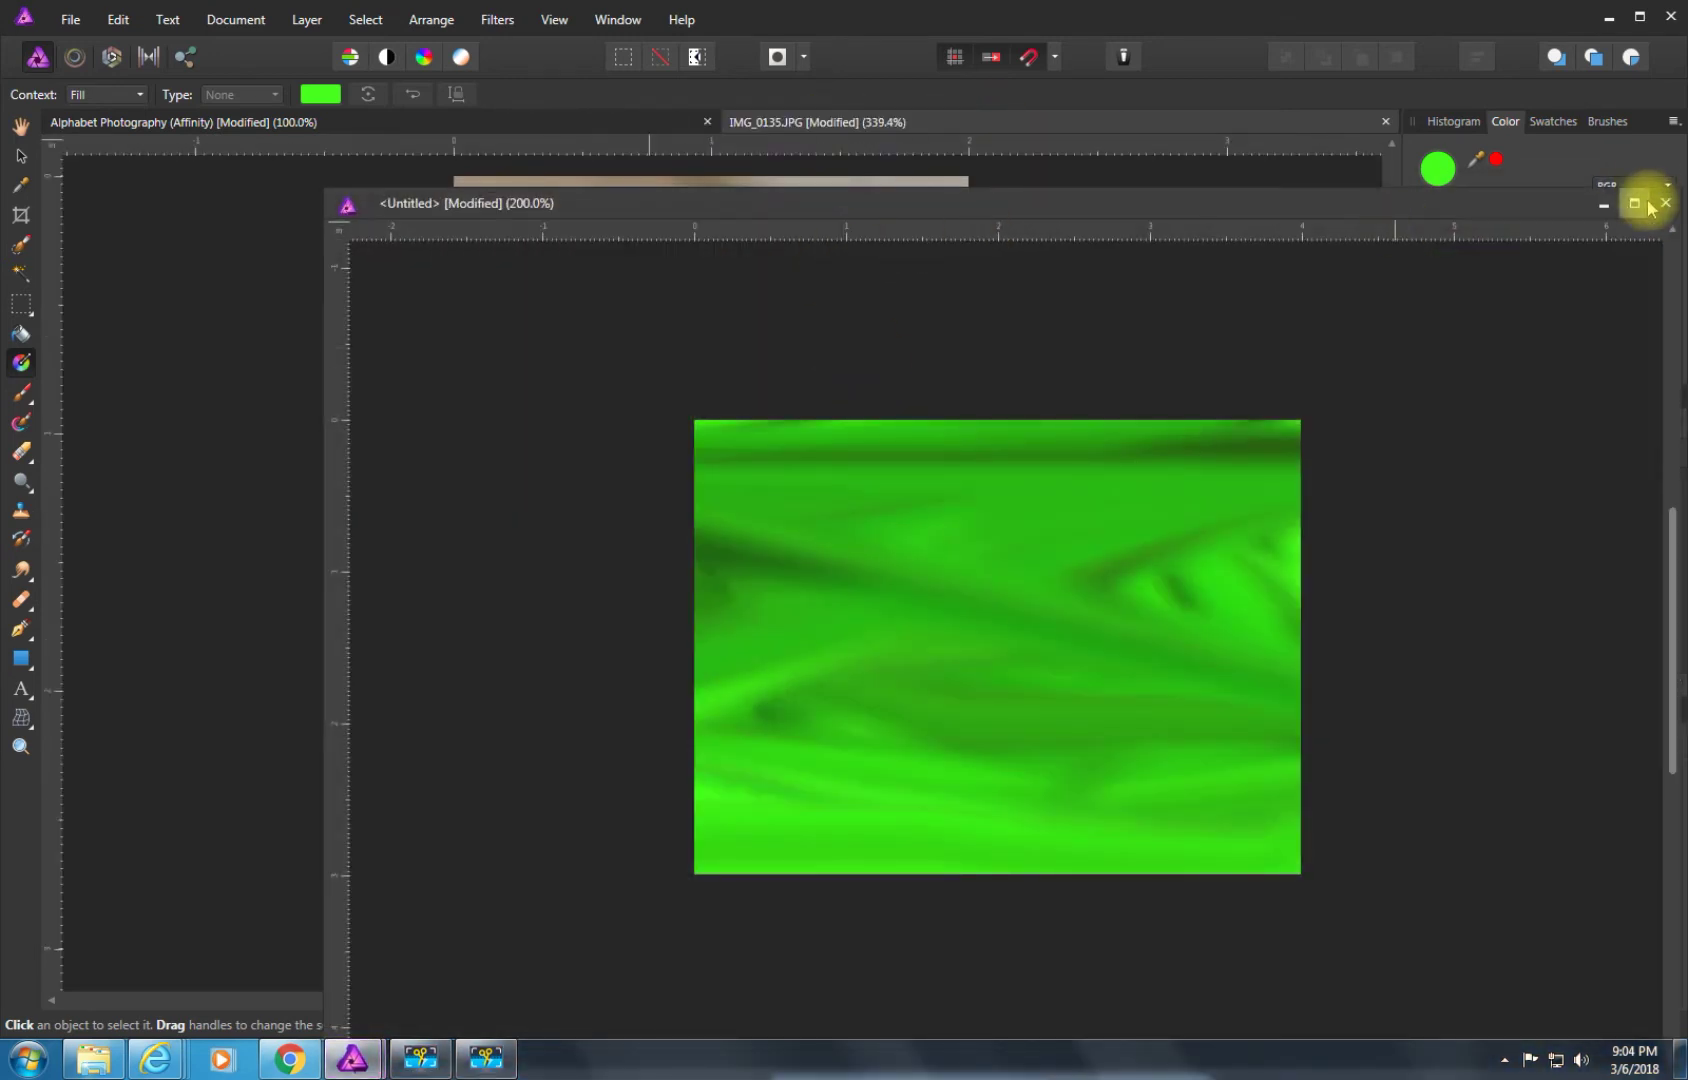
{"action": "left_click_drag", "start_coordinate": [1490, 197], "coordinate": [1386, 65]}
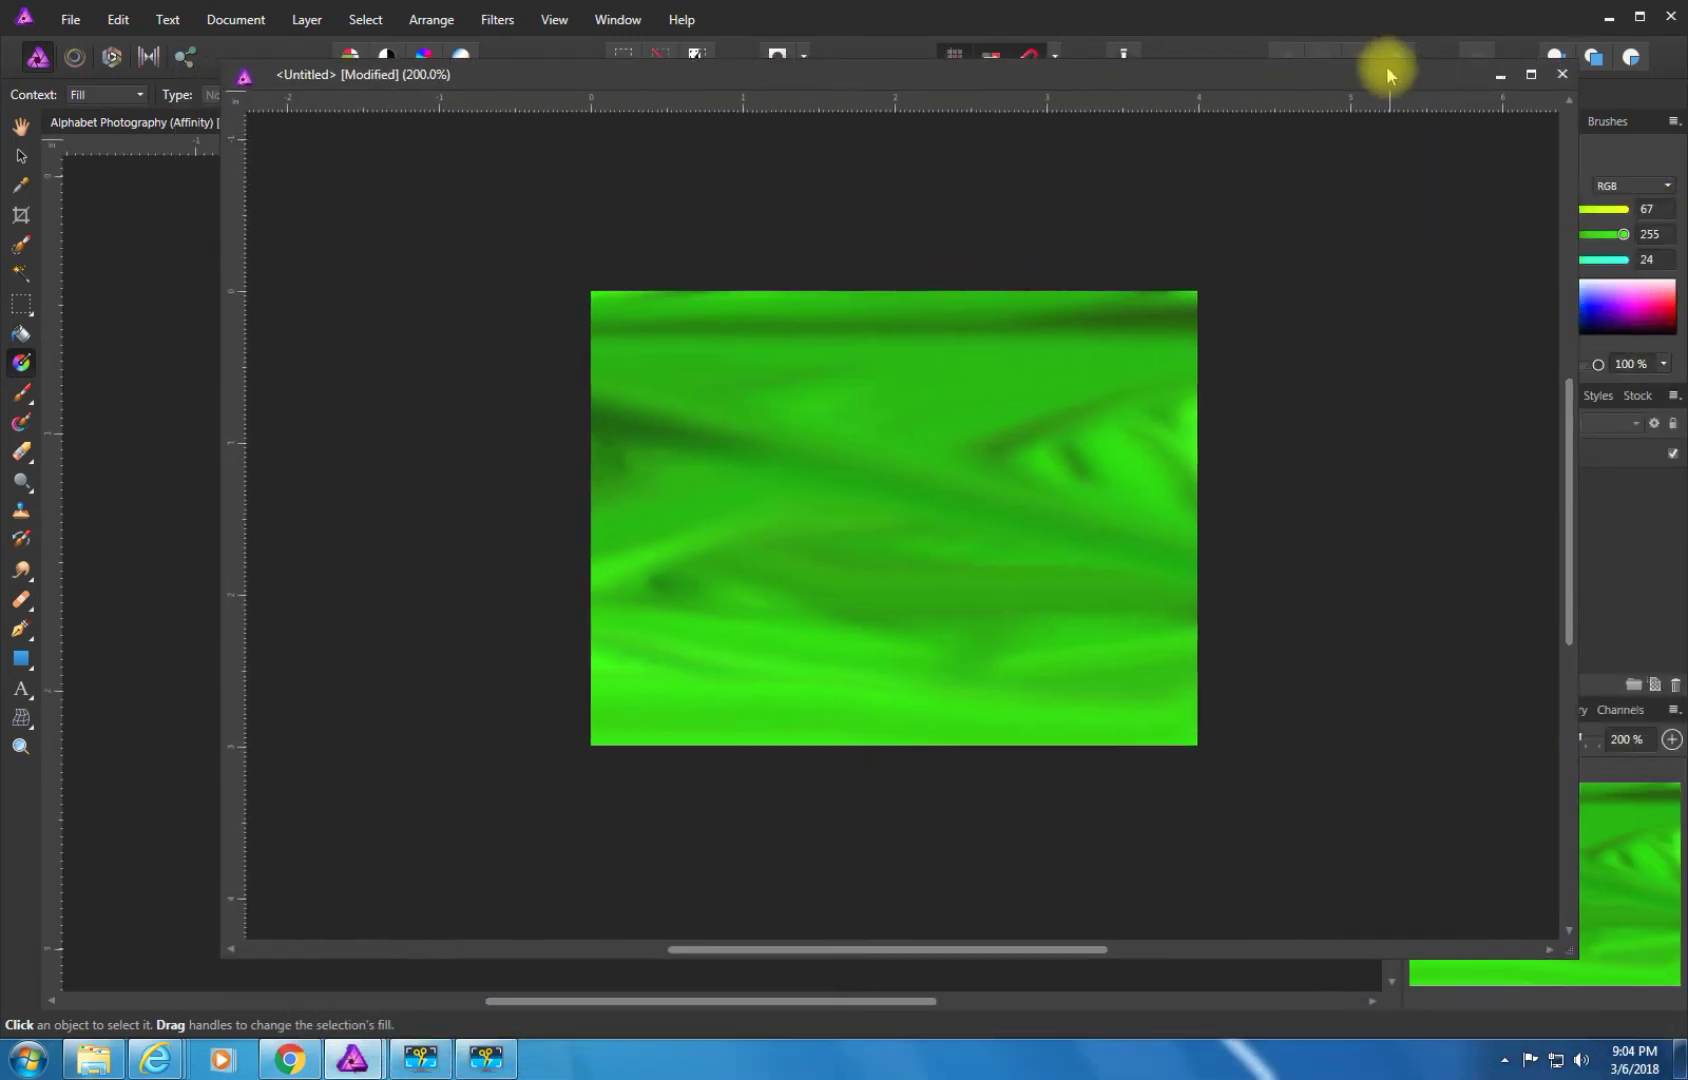
{"action": "left_click_drag", "start_coordinate": [1575, 965], "coordinate": [1229, 540]}
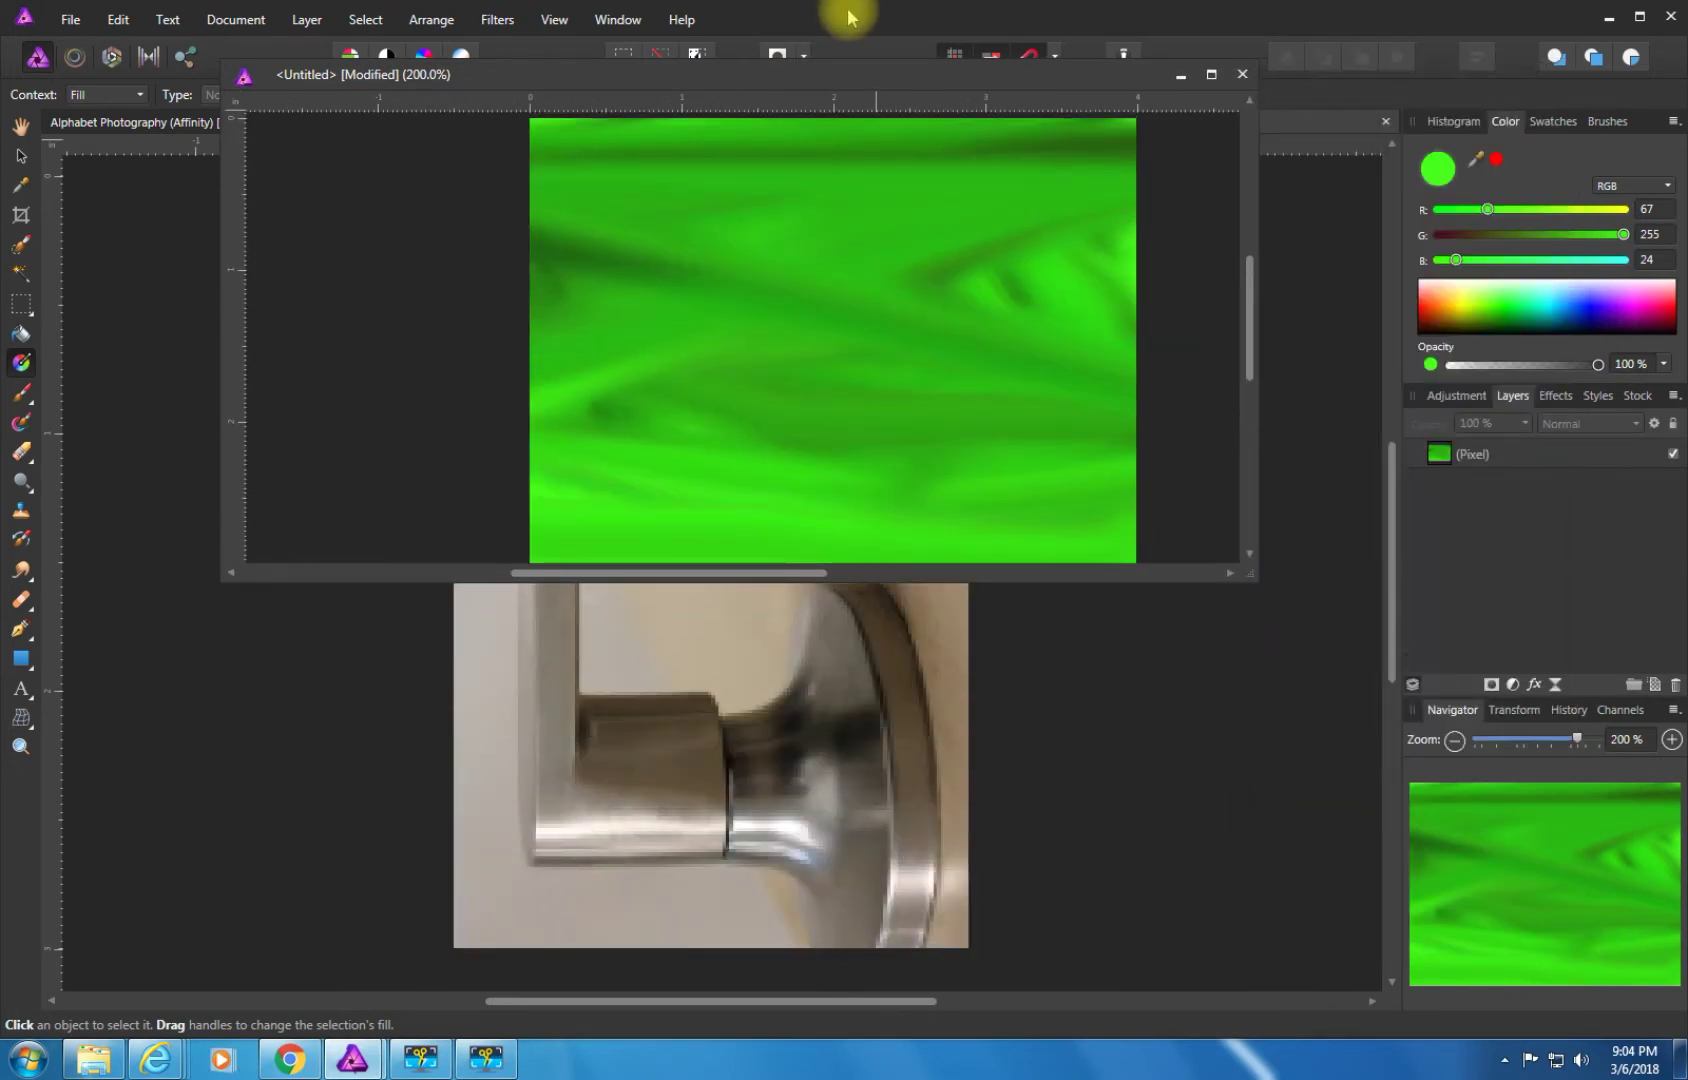
{"action": "left_click_drag", "start_coordinate": [851, 68], "coordinate": [1209, 208]}
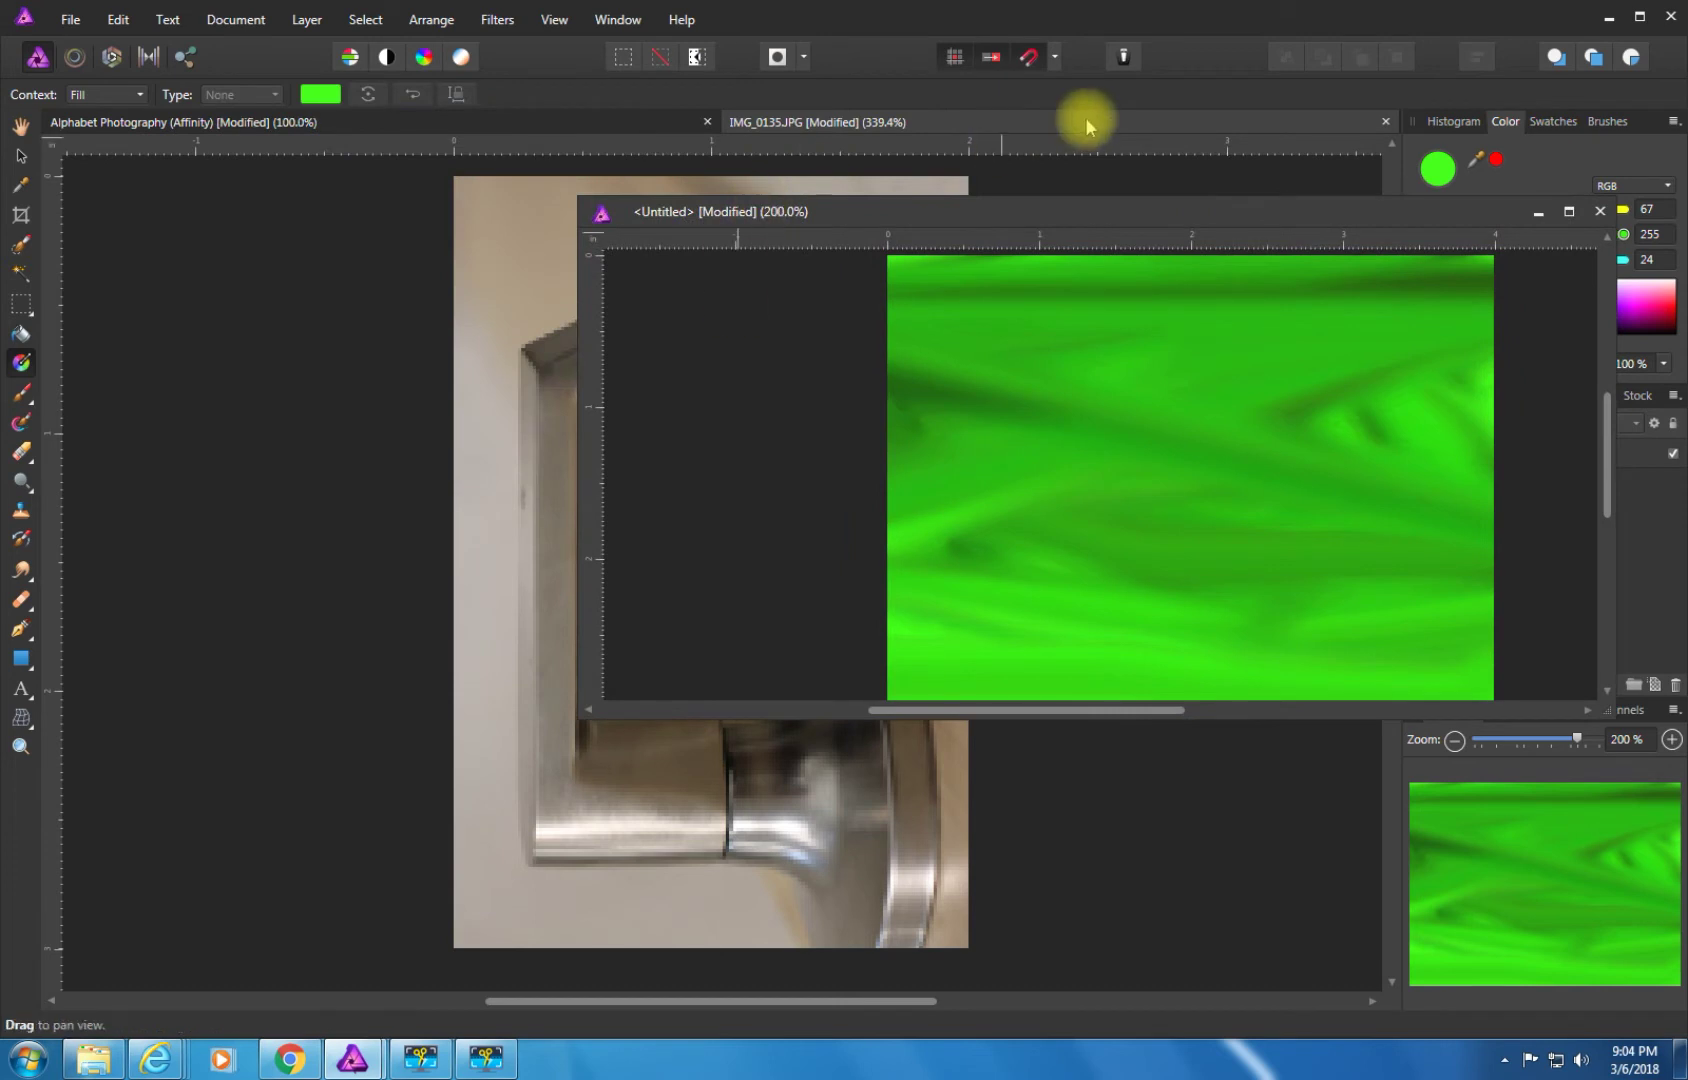
{"action": "left_click", "coordinate": [1385, 121]}
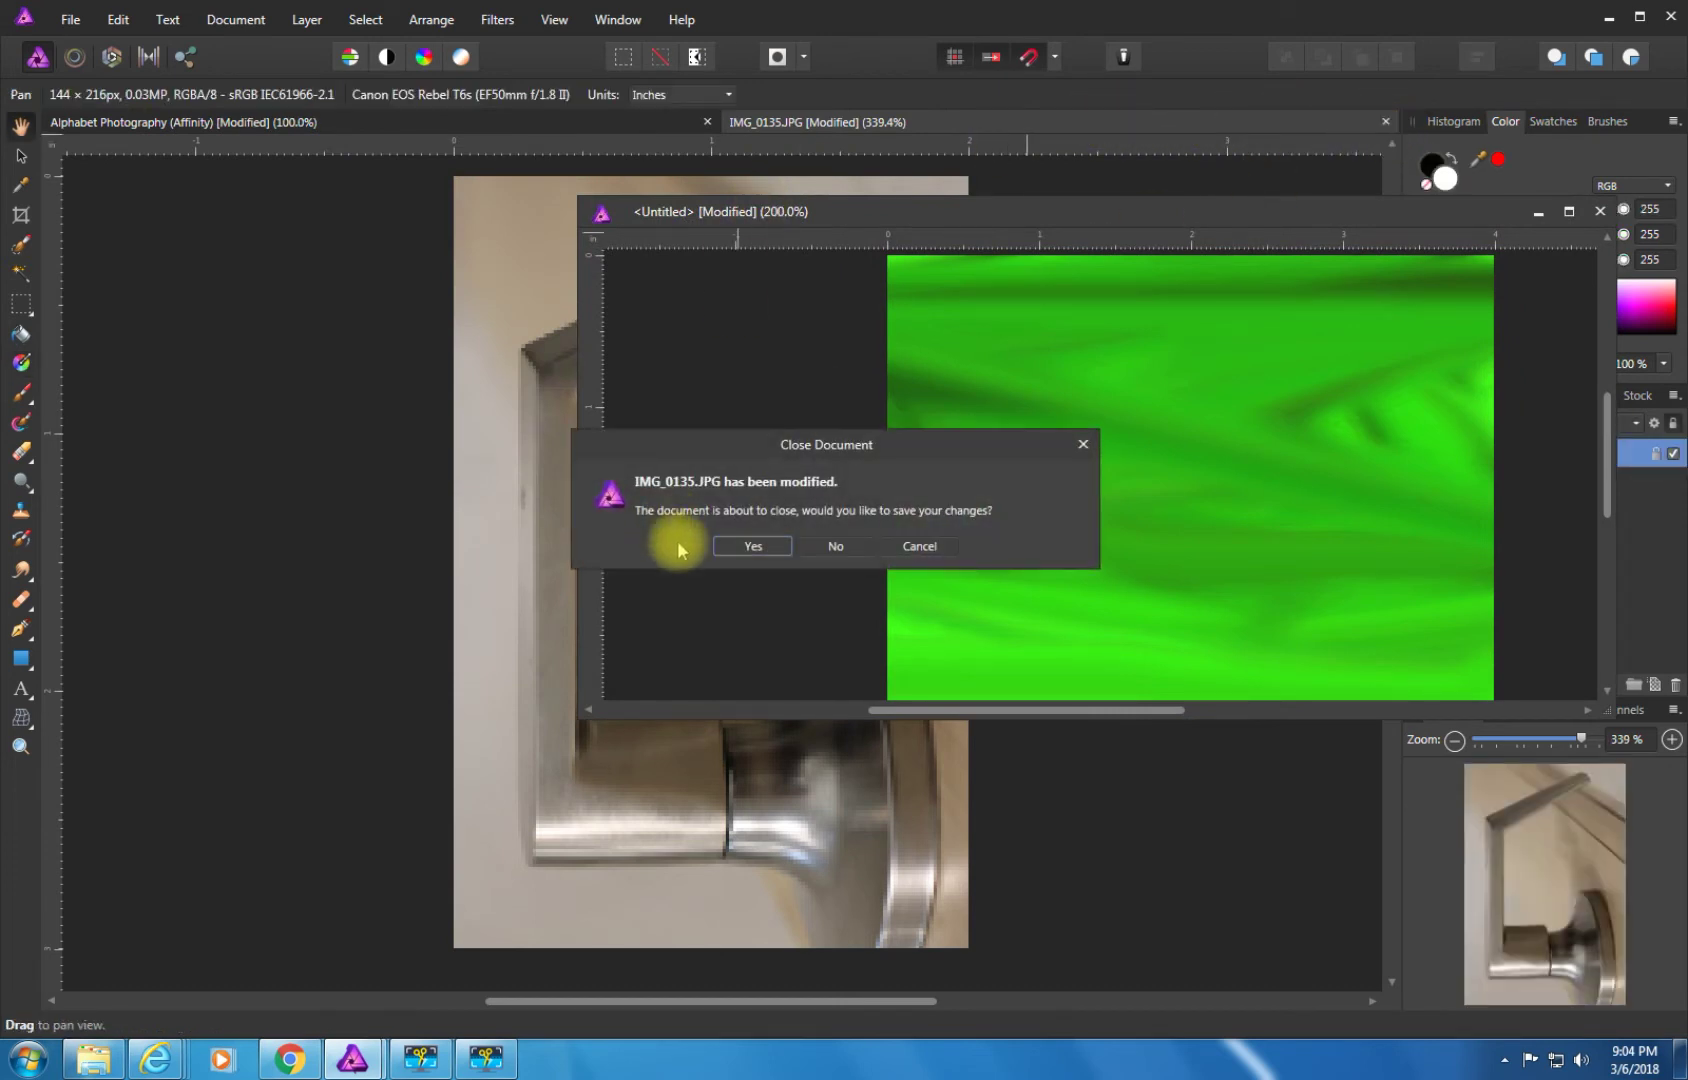
{"action": "left_click", "coordinate": [833, 547]}
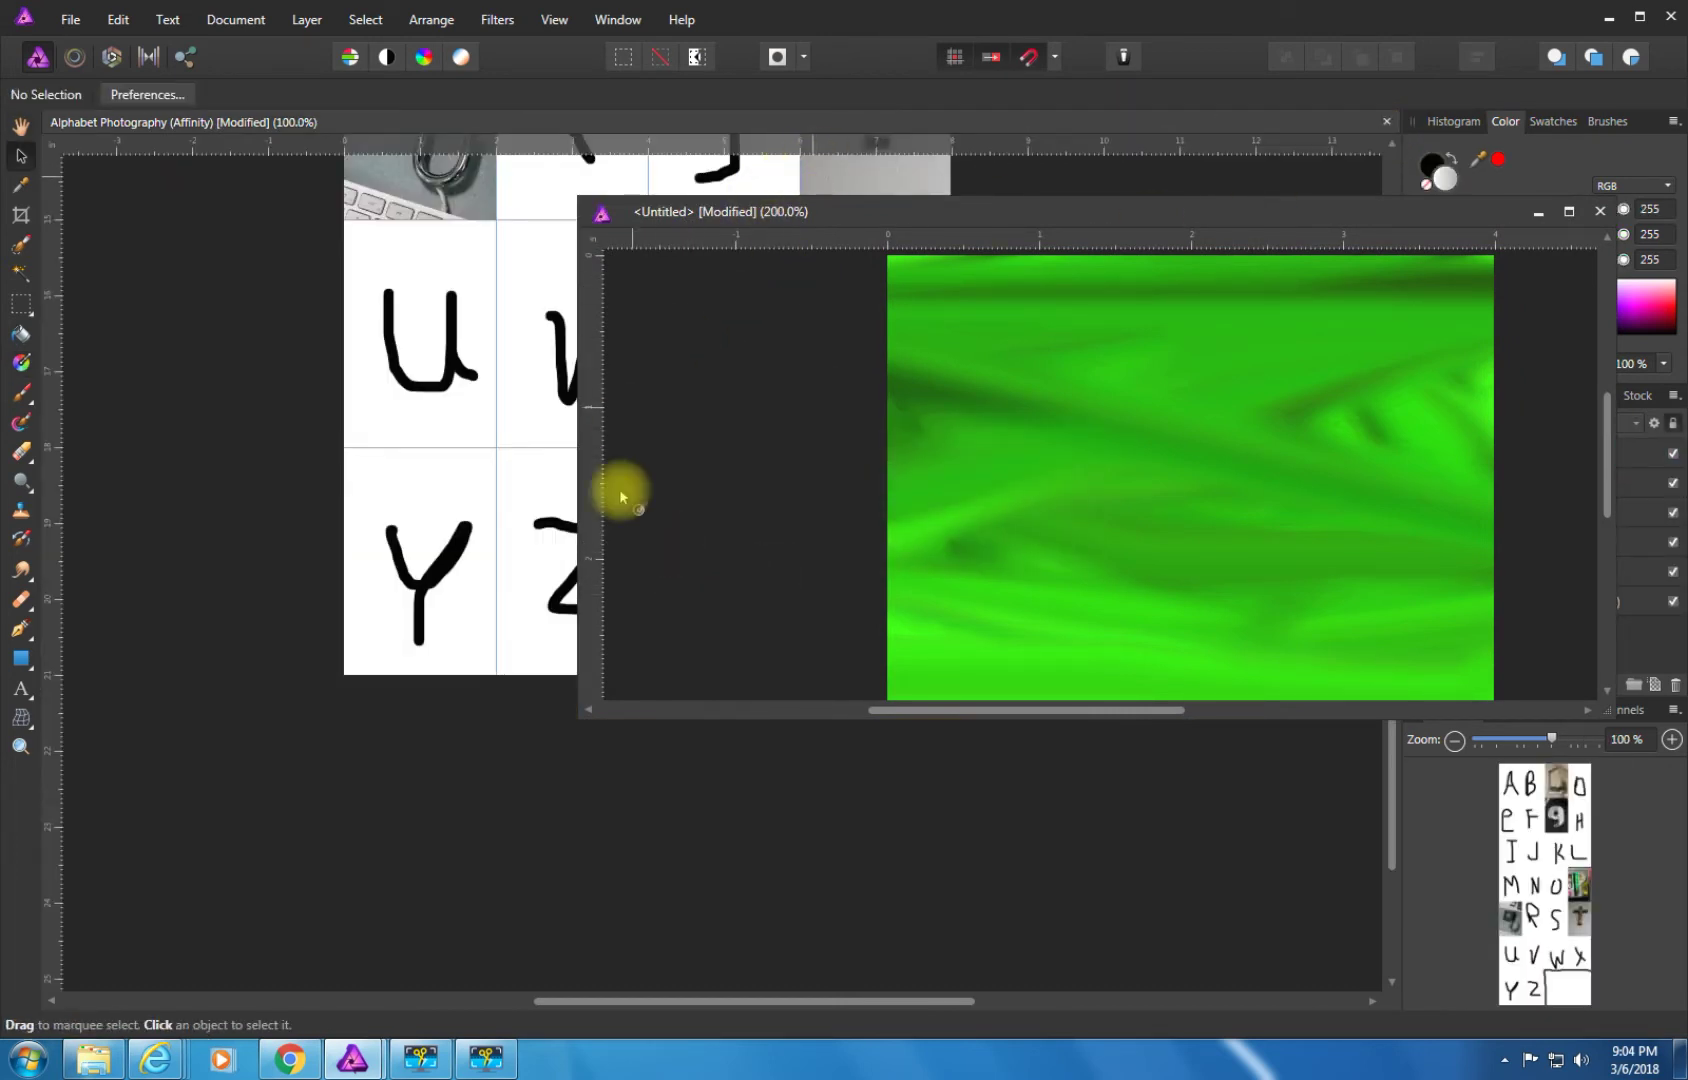
Resize the floating window around the green canvas and move it clear of the photos in the alphabet page's last column.
{"action": "key", "text": "g"}
{"action": "left_click_drag", "start_coordinate": [584, 712], "coordinate": [818, 885]}
{"action": "left_click_drag", "start_coordinate": [1093, 870], "coordinate": [1217, 866]}
{"action": "scroll", "coordinate": [1242, 548], "scroll_direction": "up", "scroll_amount": 2}
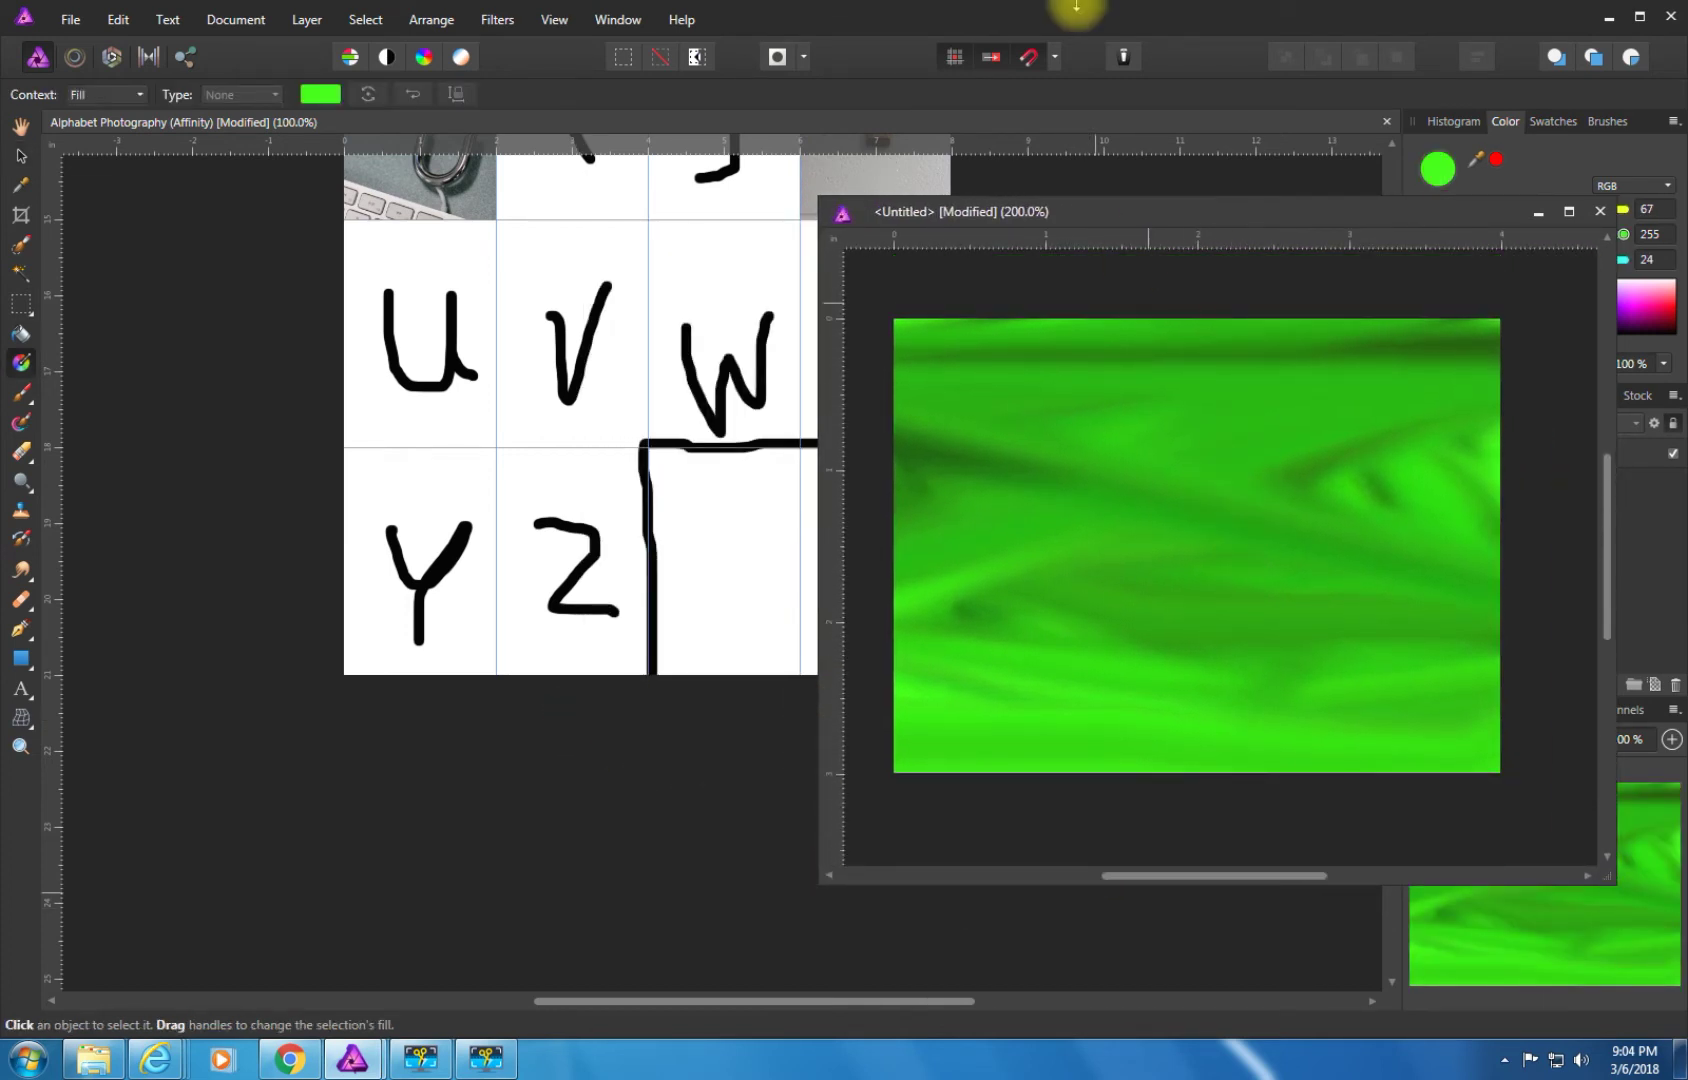
{"action": "scroll", "coordinate": [550, 377], "scroll_direction": "up", "scroll_amount": 5}
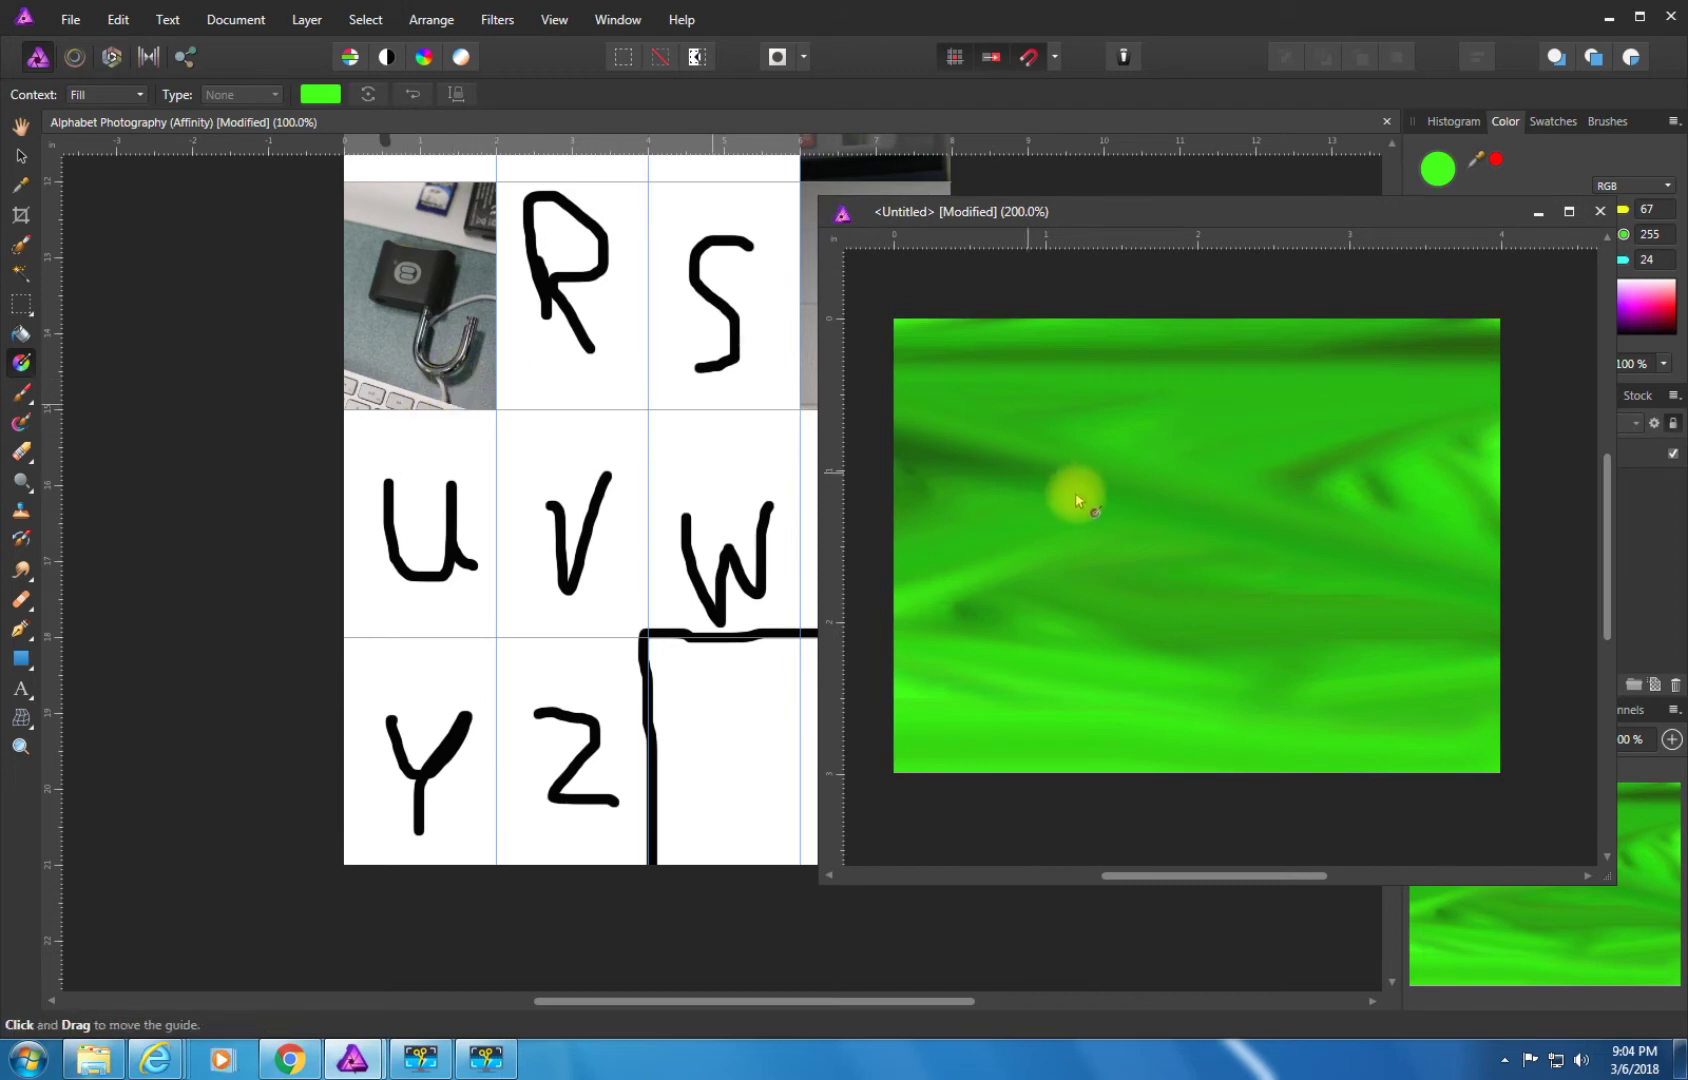
{"action": "scroll", "coordinate": [714, 695], "scroll_direction": "up", "scroll_amount": 8}
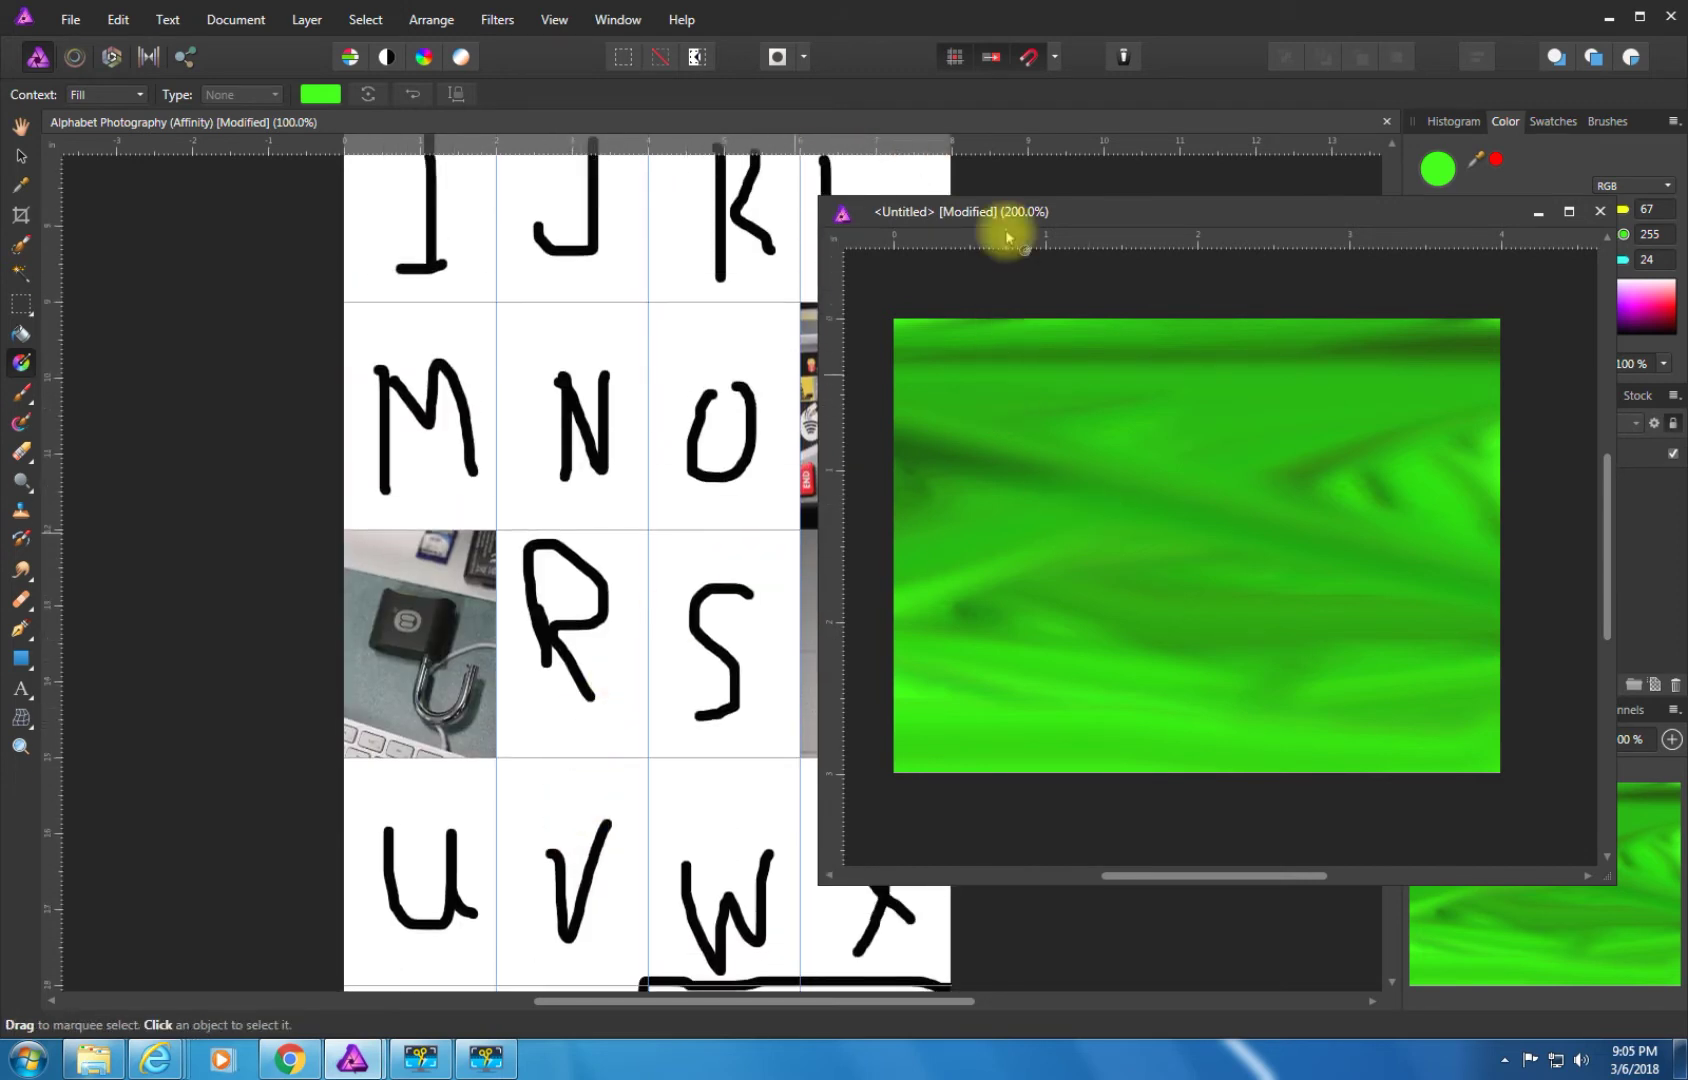
{"action": "left_click_drag", "start_coordinate": [1008, 211], "coordinate": [258, 278]}
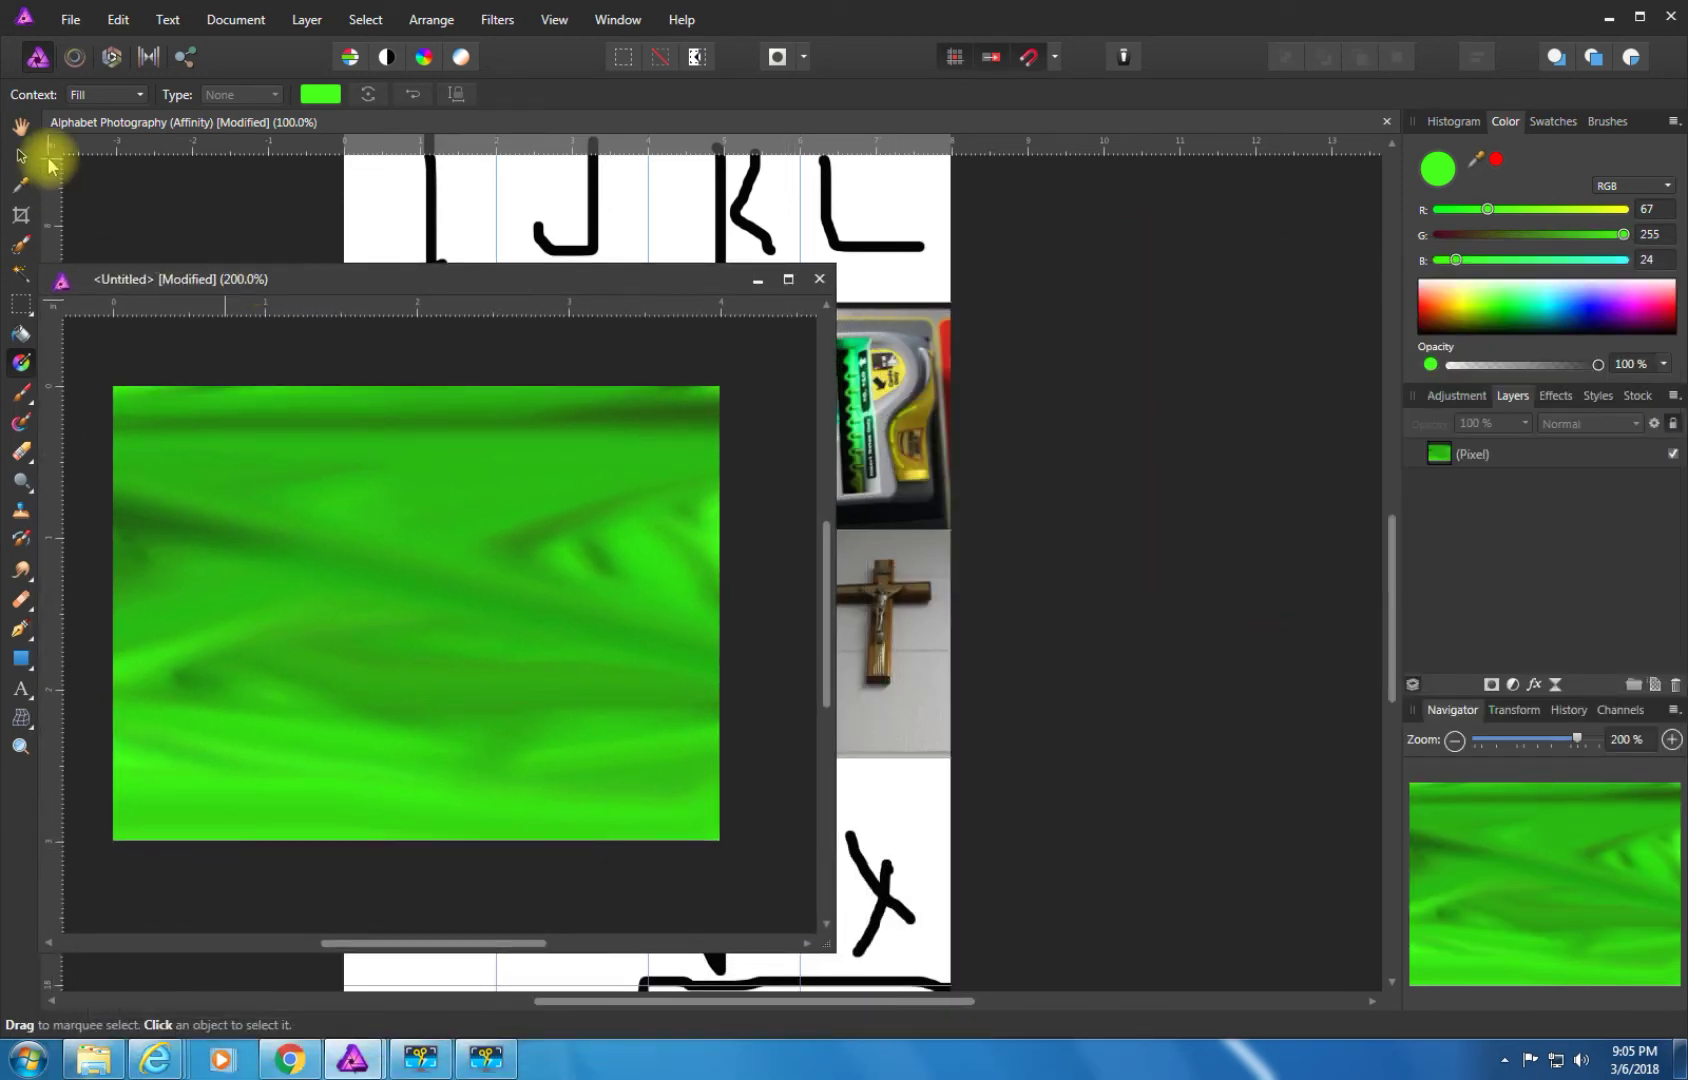
Rename the alphabet document's Background layer as p and copy that layer.
{"action": "left_click", "coordinate": [21, 157]}
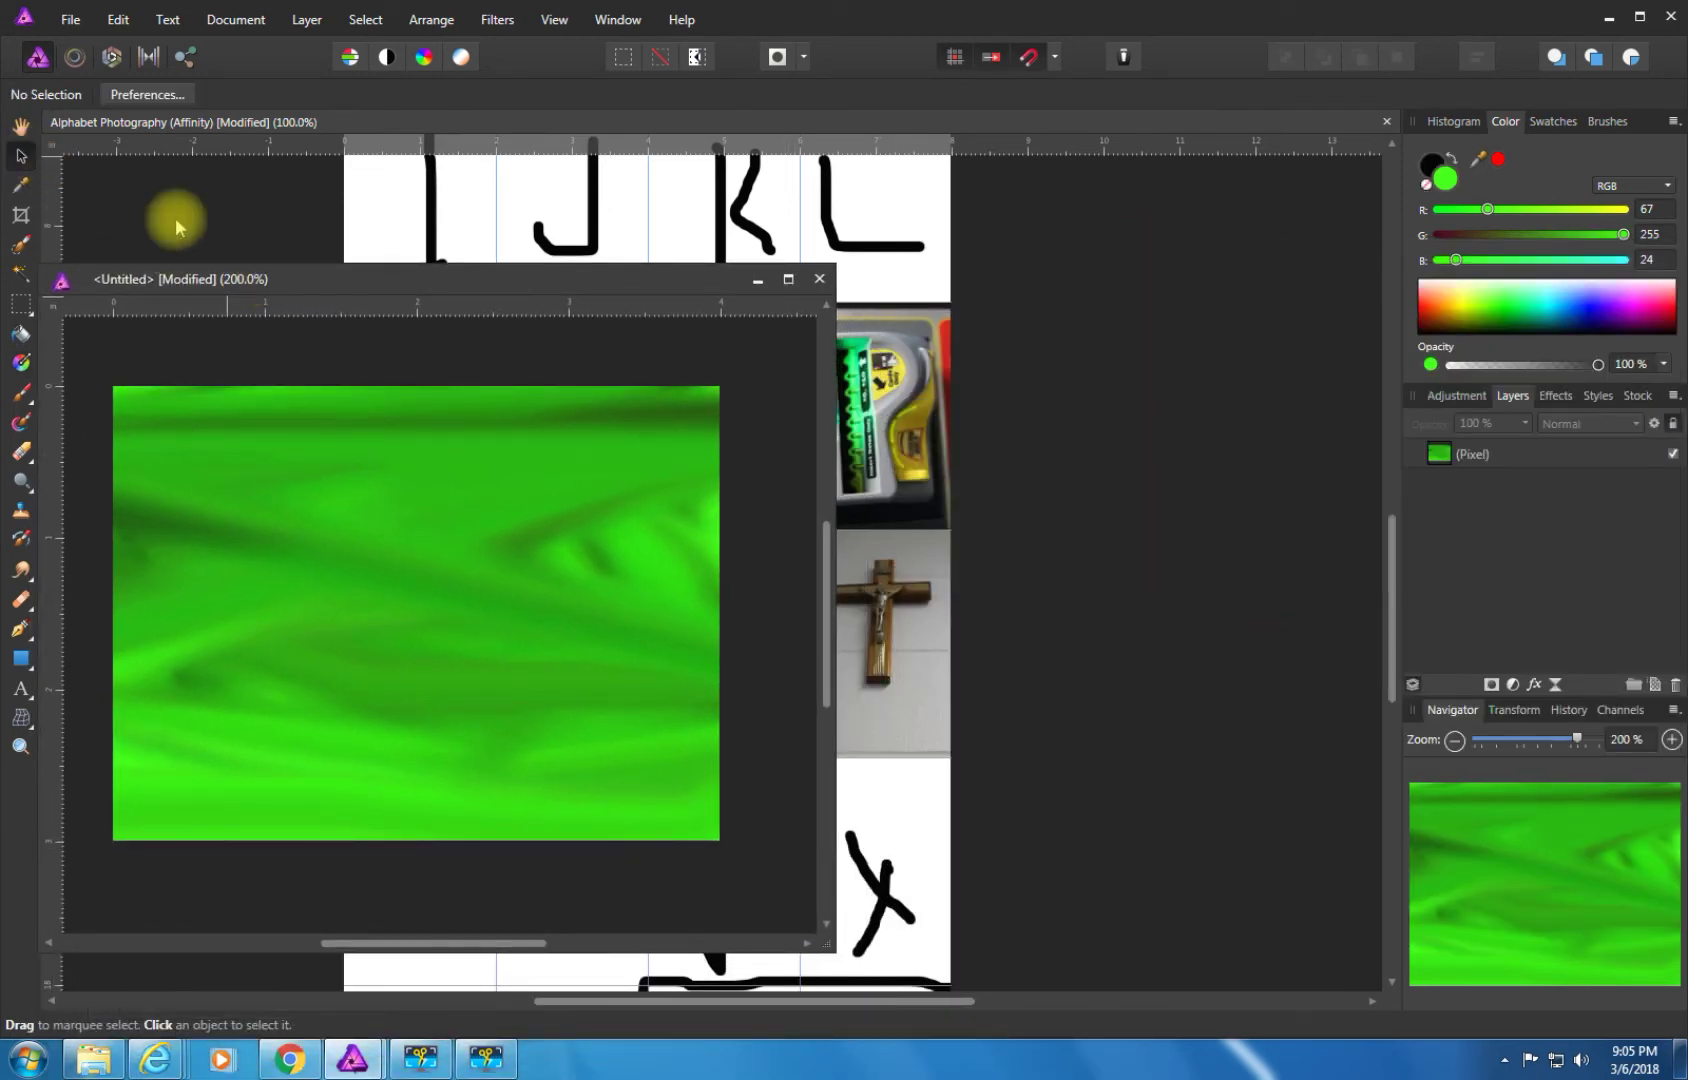
{"action": "left_click", "coordinate": [935, 416]}
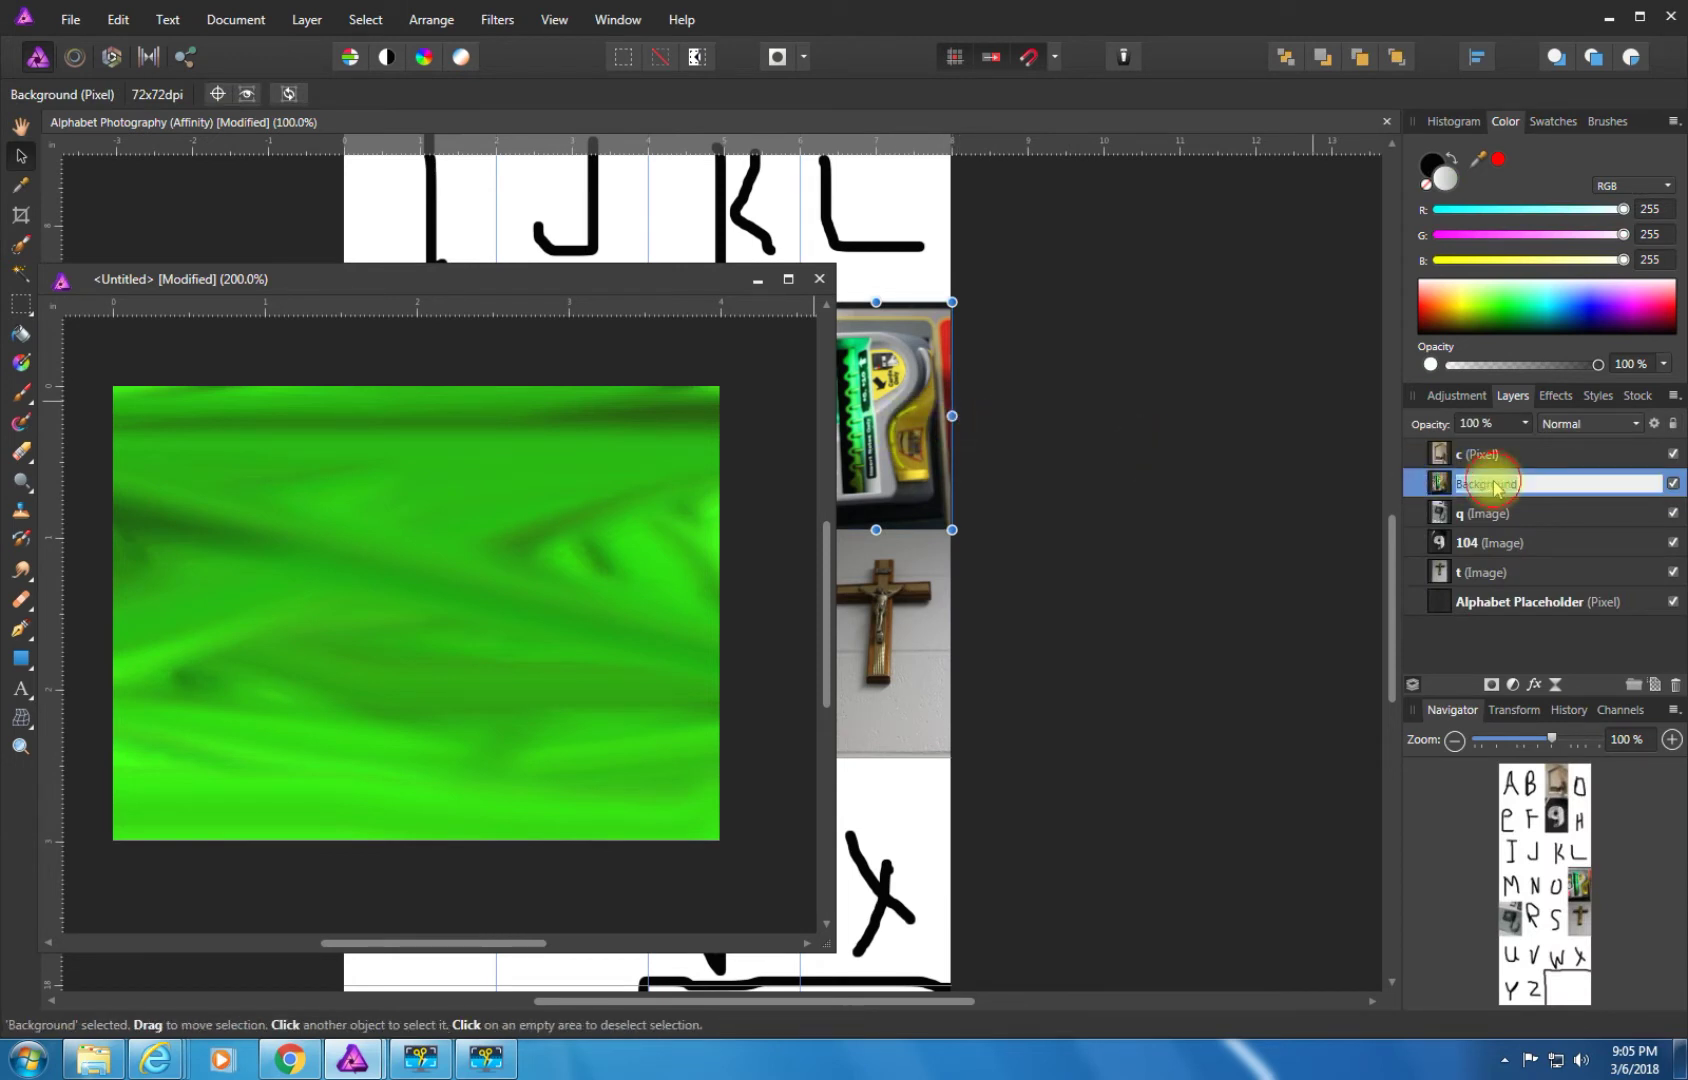
{"action": "type", "text": "p"}
{"action": "key", "text": "Return"}
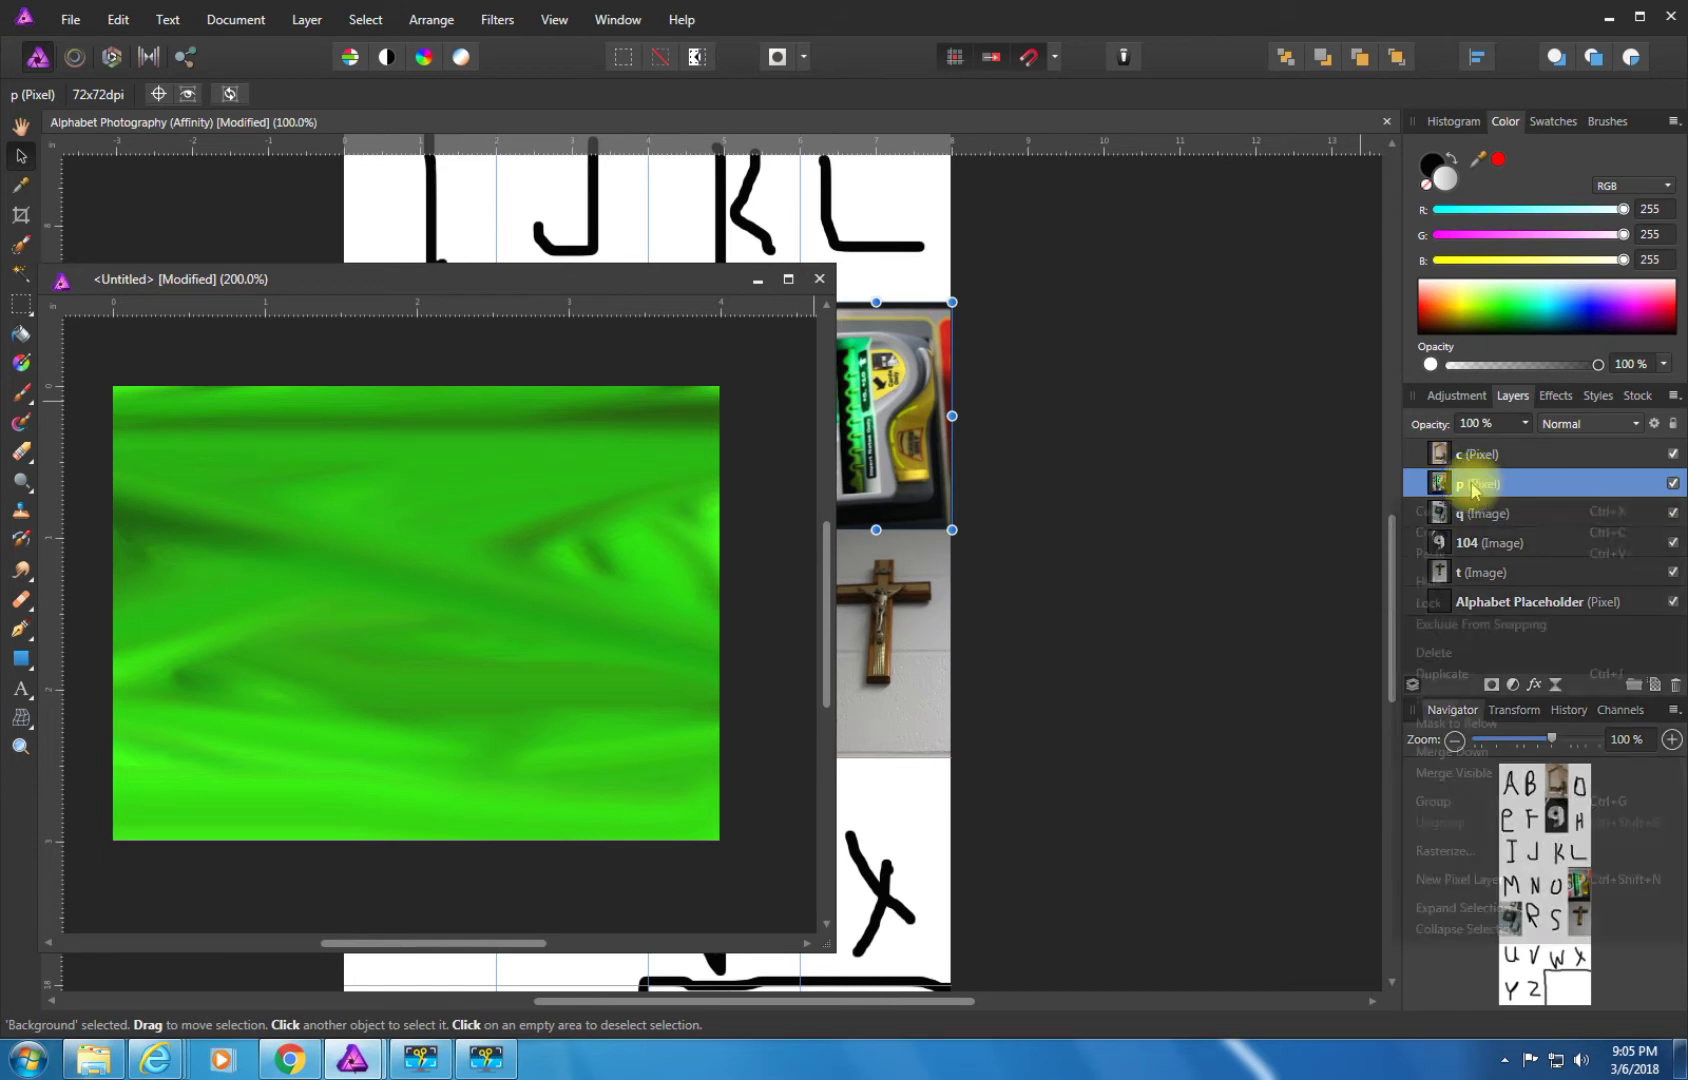
{"action": "right_click", "coordinate": [1475, 486]}
{"action": "left_click", "coordinate": [1462, 537]}
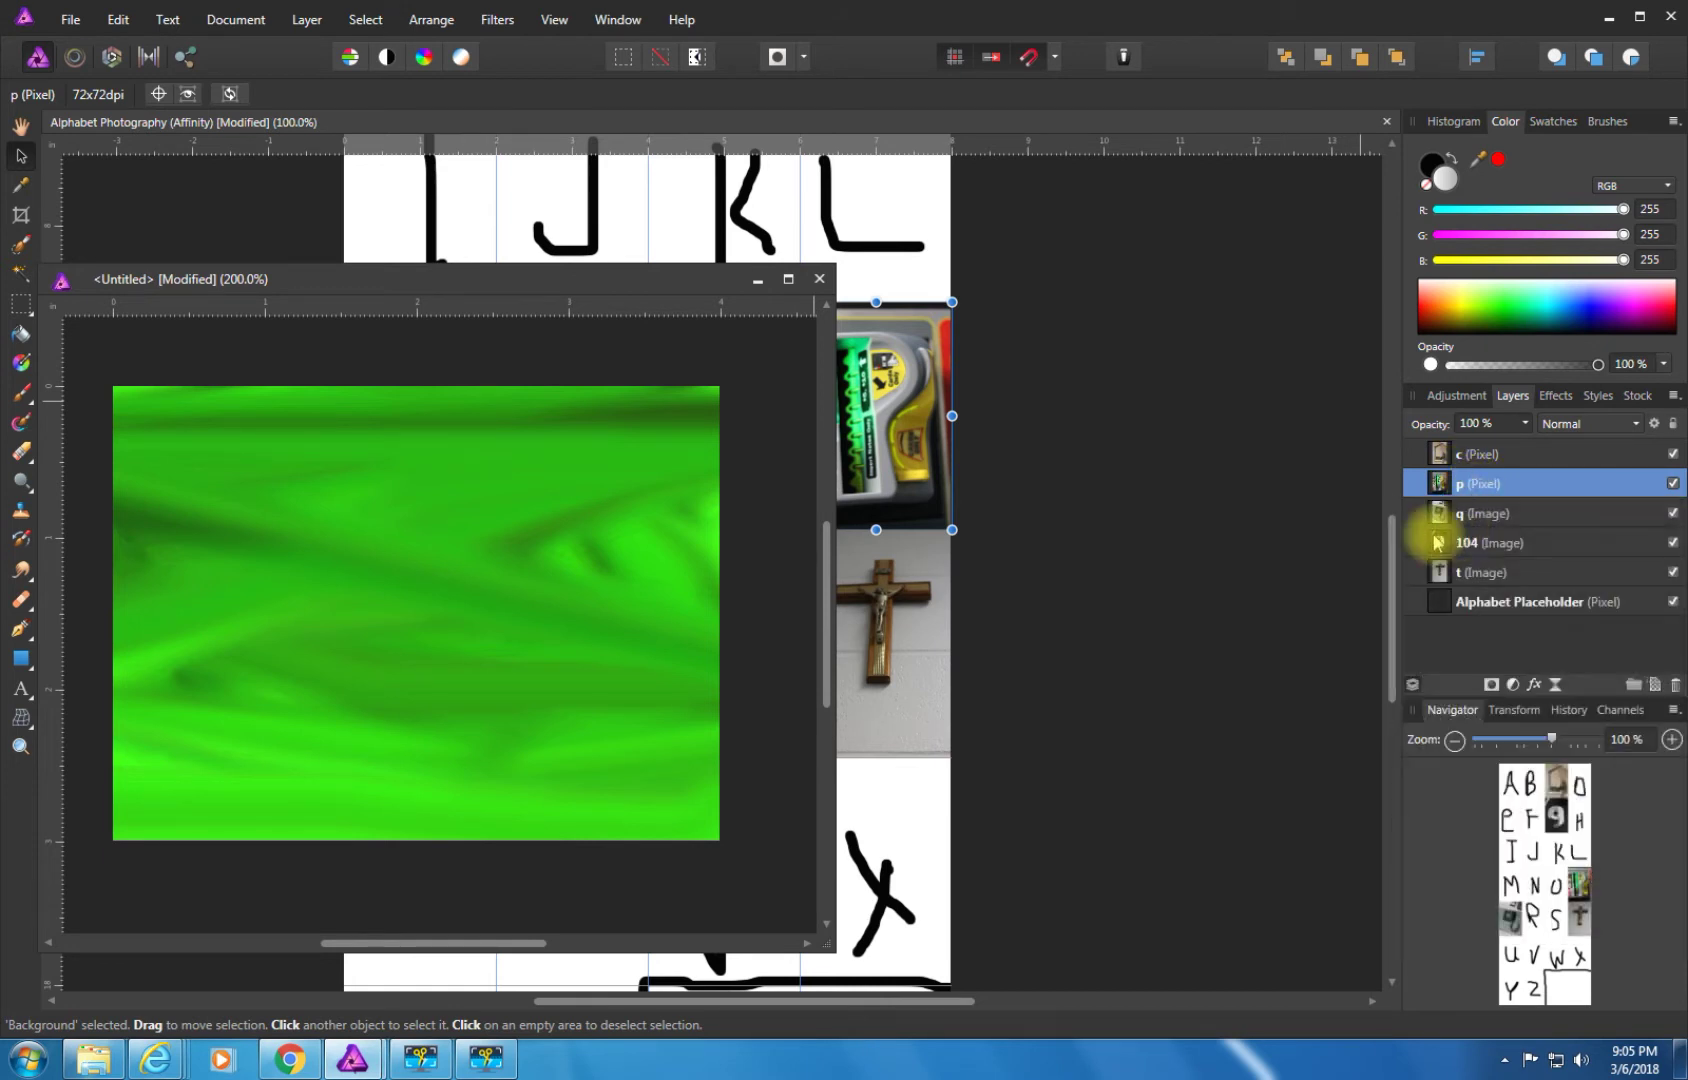
Paste the p photo into the green document and move it flush against the canvas's left edge.
{"action": "left_click", "coordinate": [380, 551]}
{"action": "right_click", "coordinate": [378, 551]}
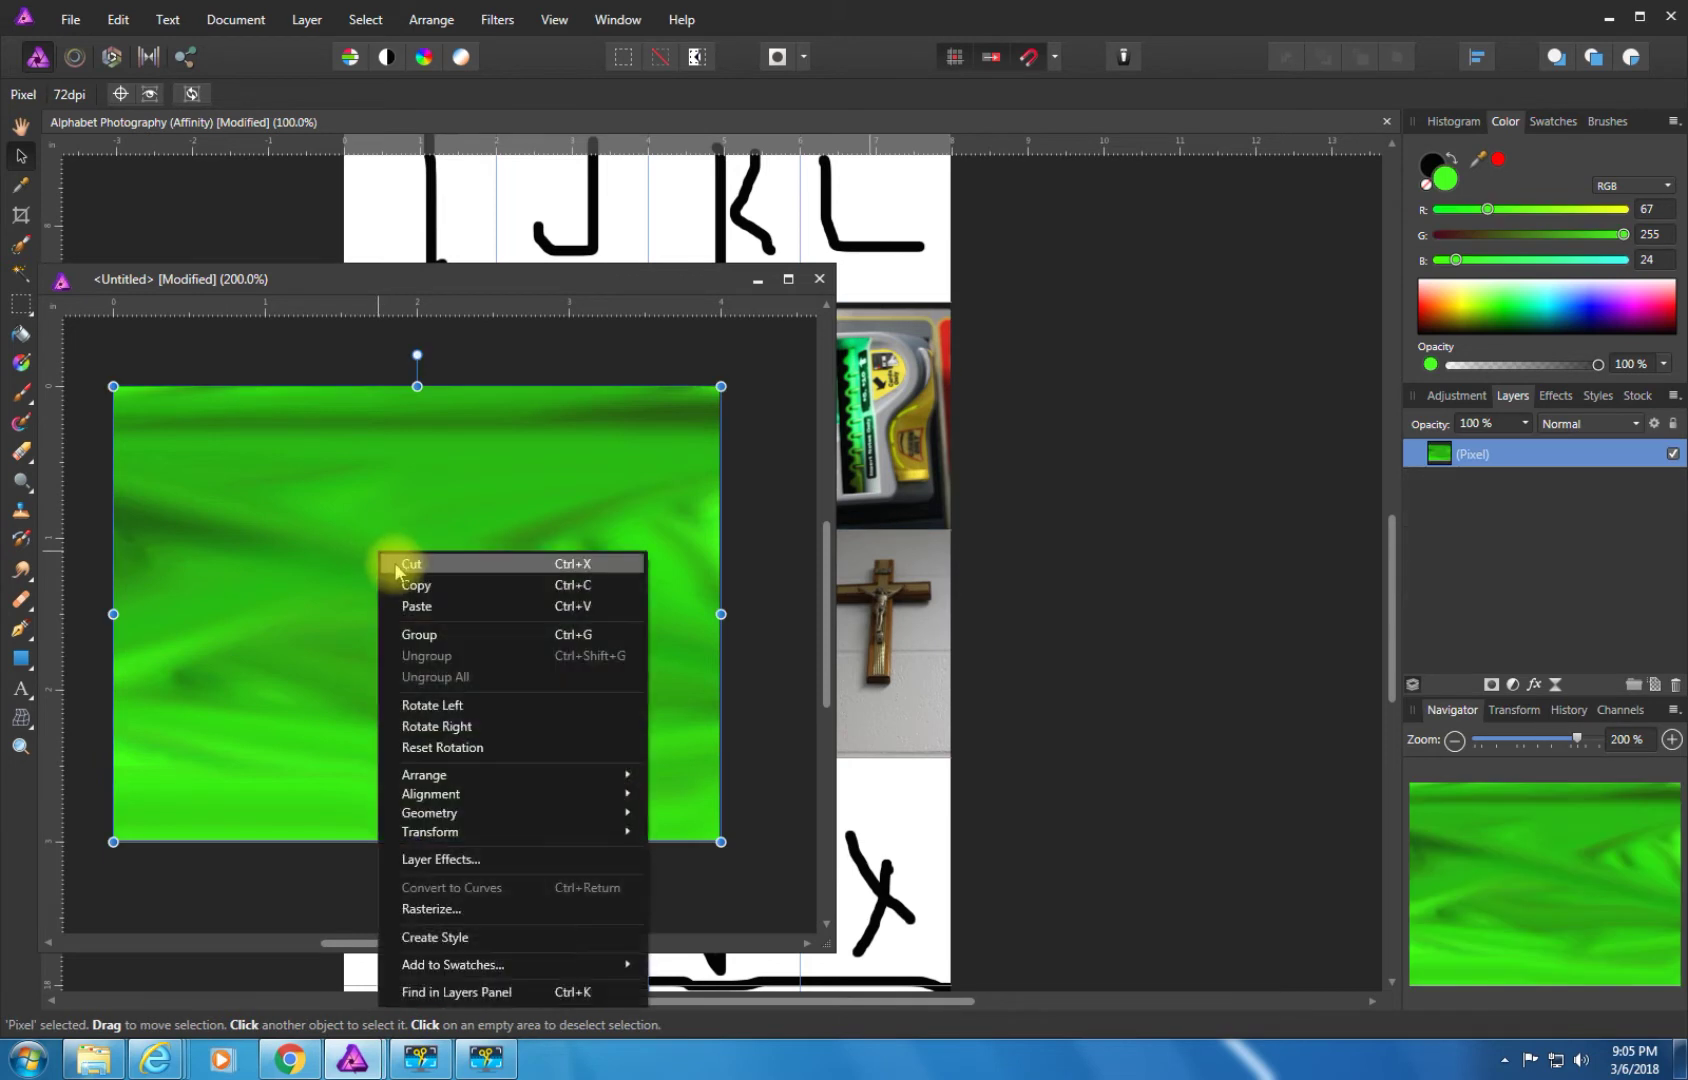
{"action": "left_click", "coordinate": [418, 606]}
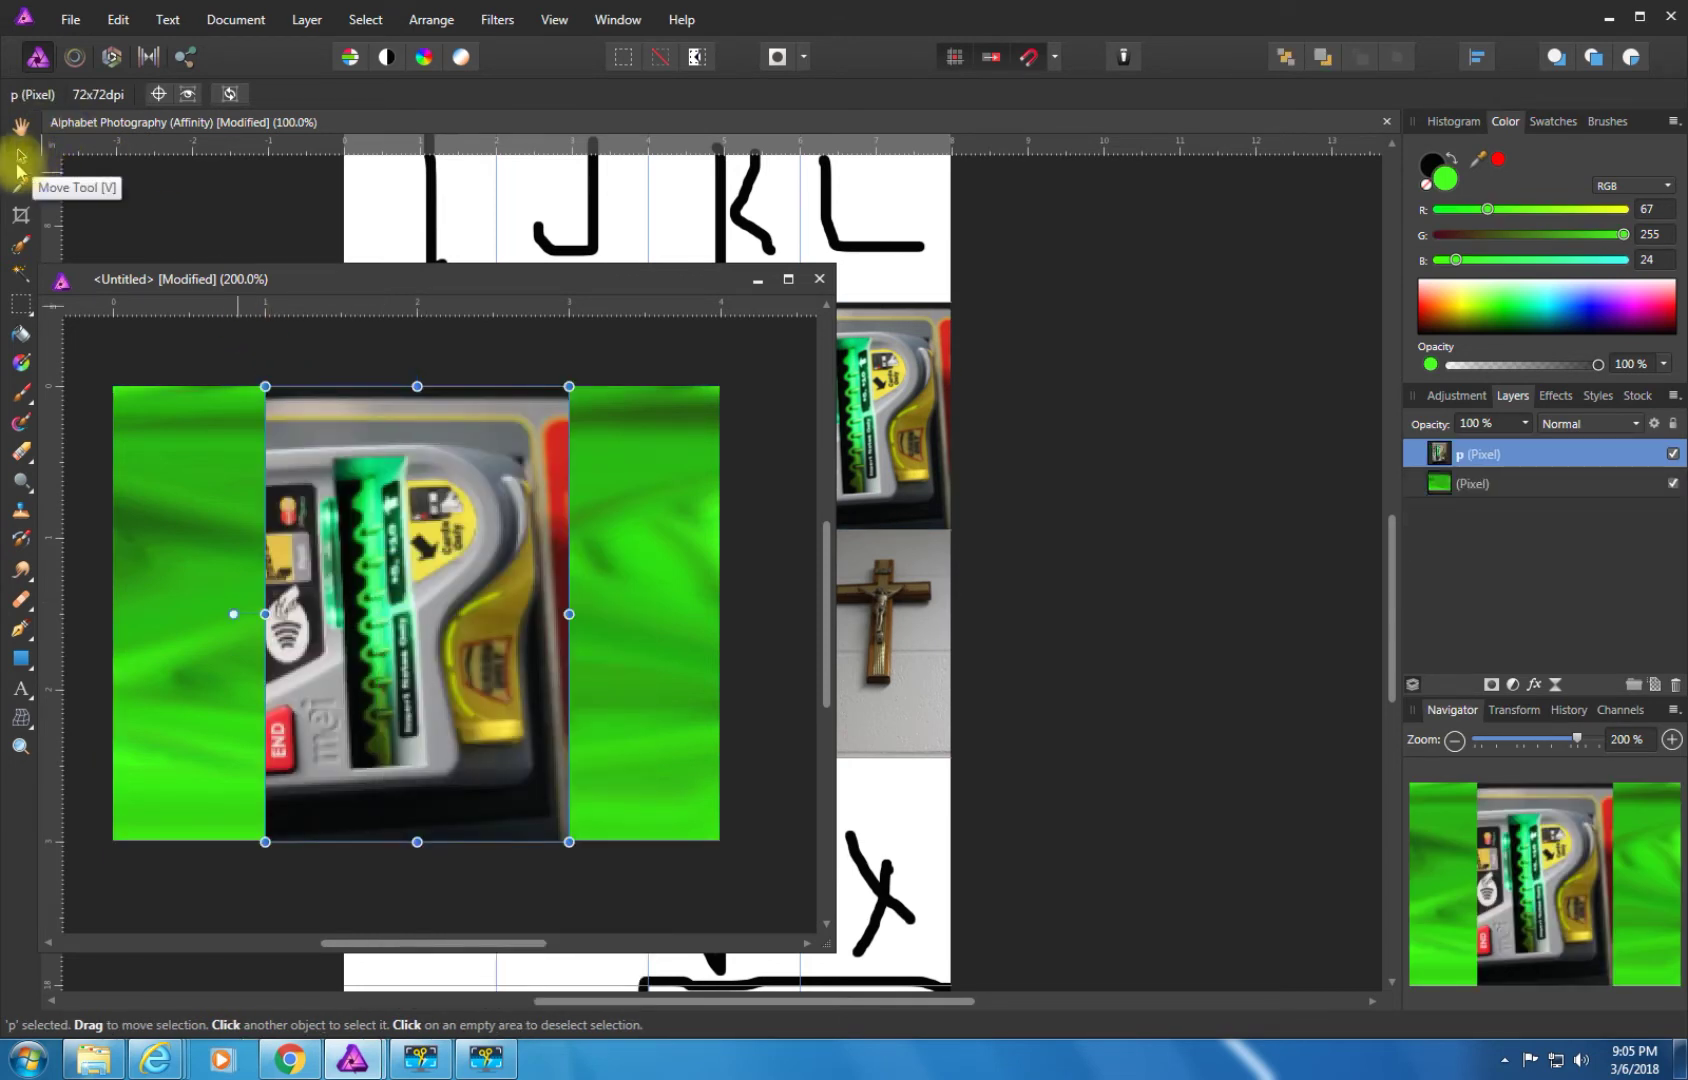
{"action": "left_click_drag", "start_coordinate": [587, 279], "coordinate": [842, 267]}
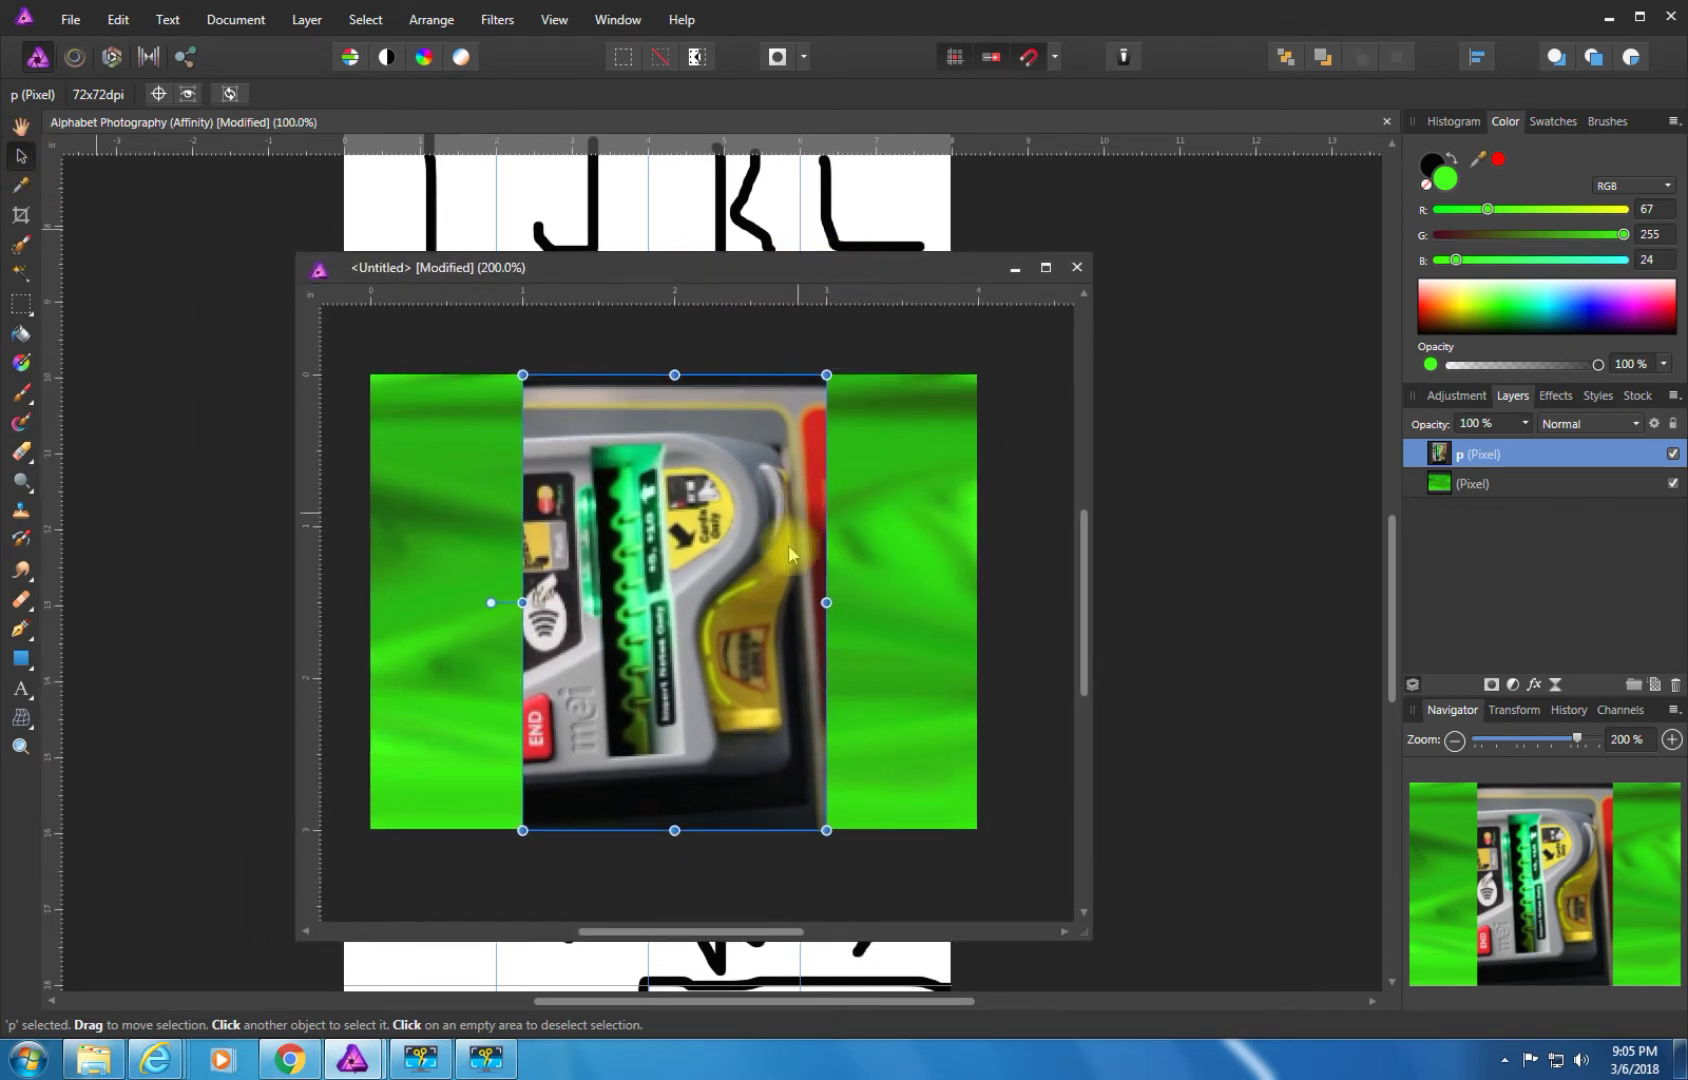
{"action": "left_click_drag", "start_coordinate": [728, 612], "coordinate": [577, 612]}
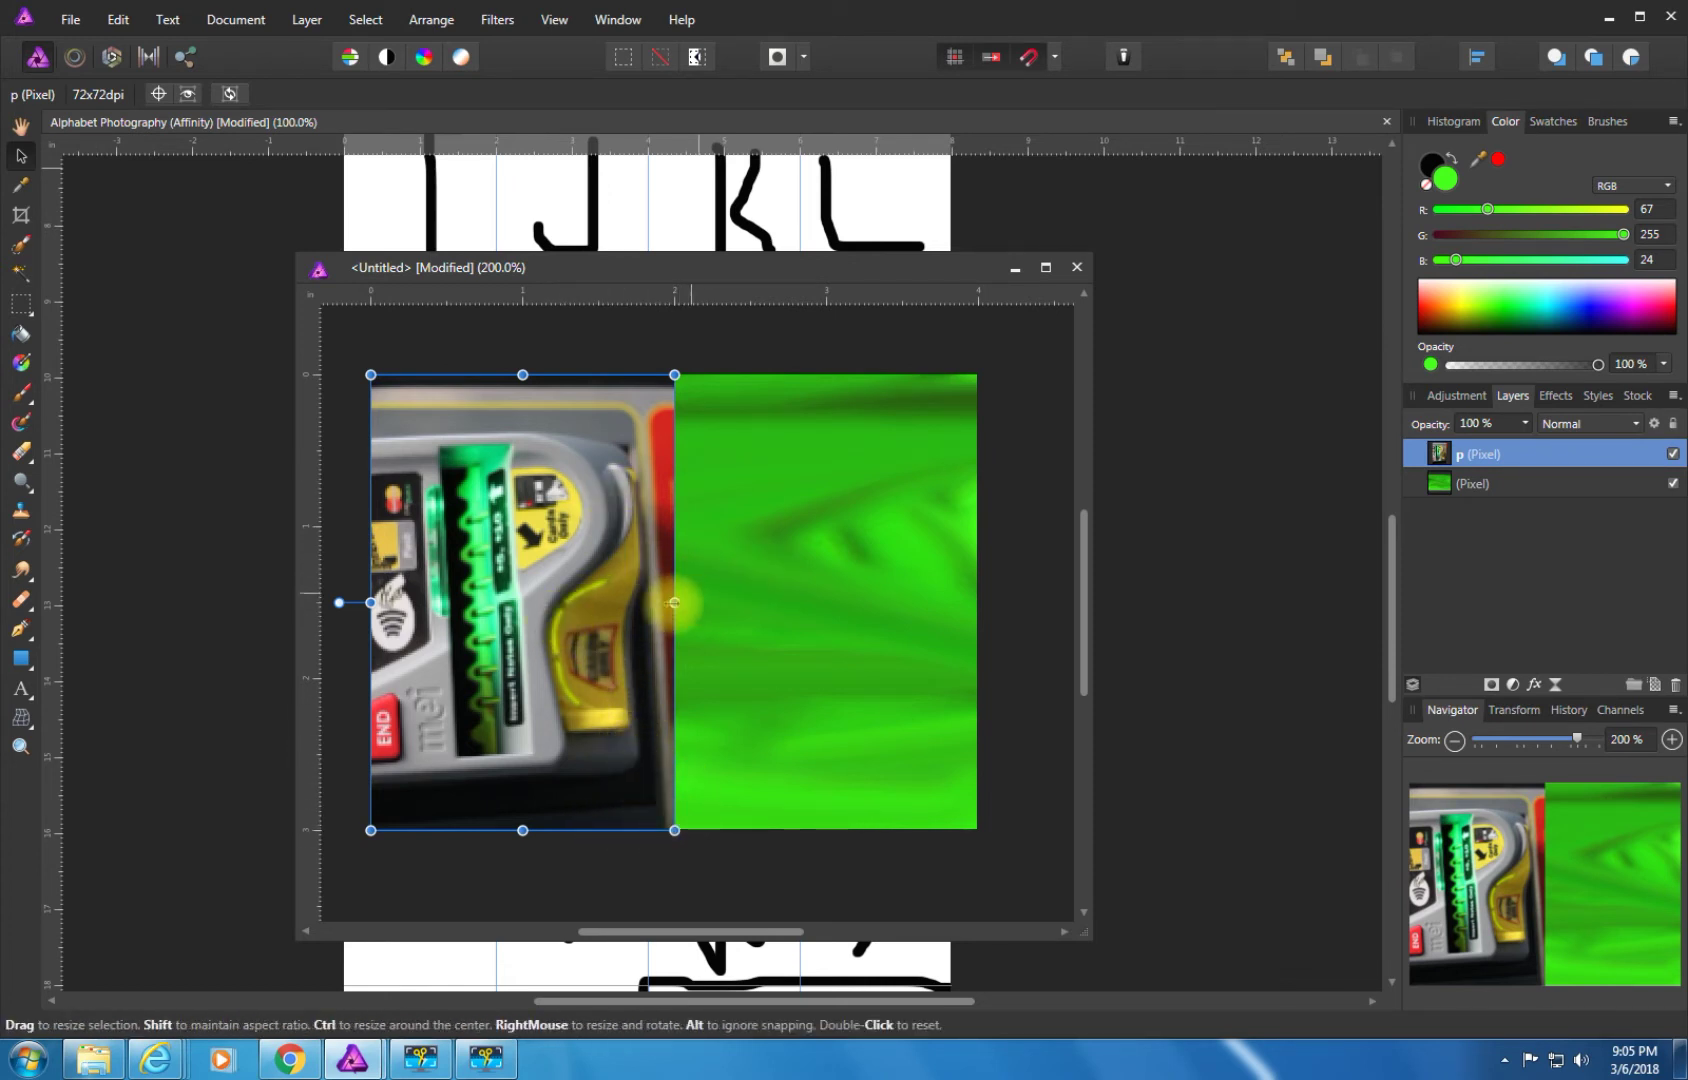
Shrink the p photo to under half its size, place it near the canvas's left side and tilt it slightly counterclockwise.
{"action": "left_click_drag", "start_coordinate": [675, 830], "coordinate": [496, 562]}
{"action": "left_click_drag", "start_coordinate": [416, 433], "coordinate": [475, 566]}
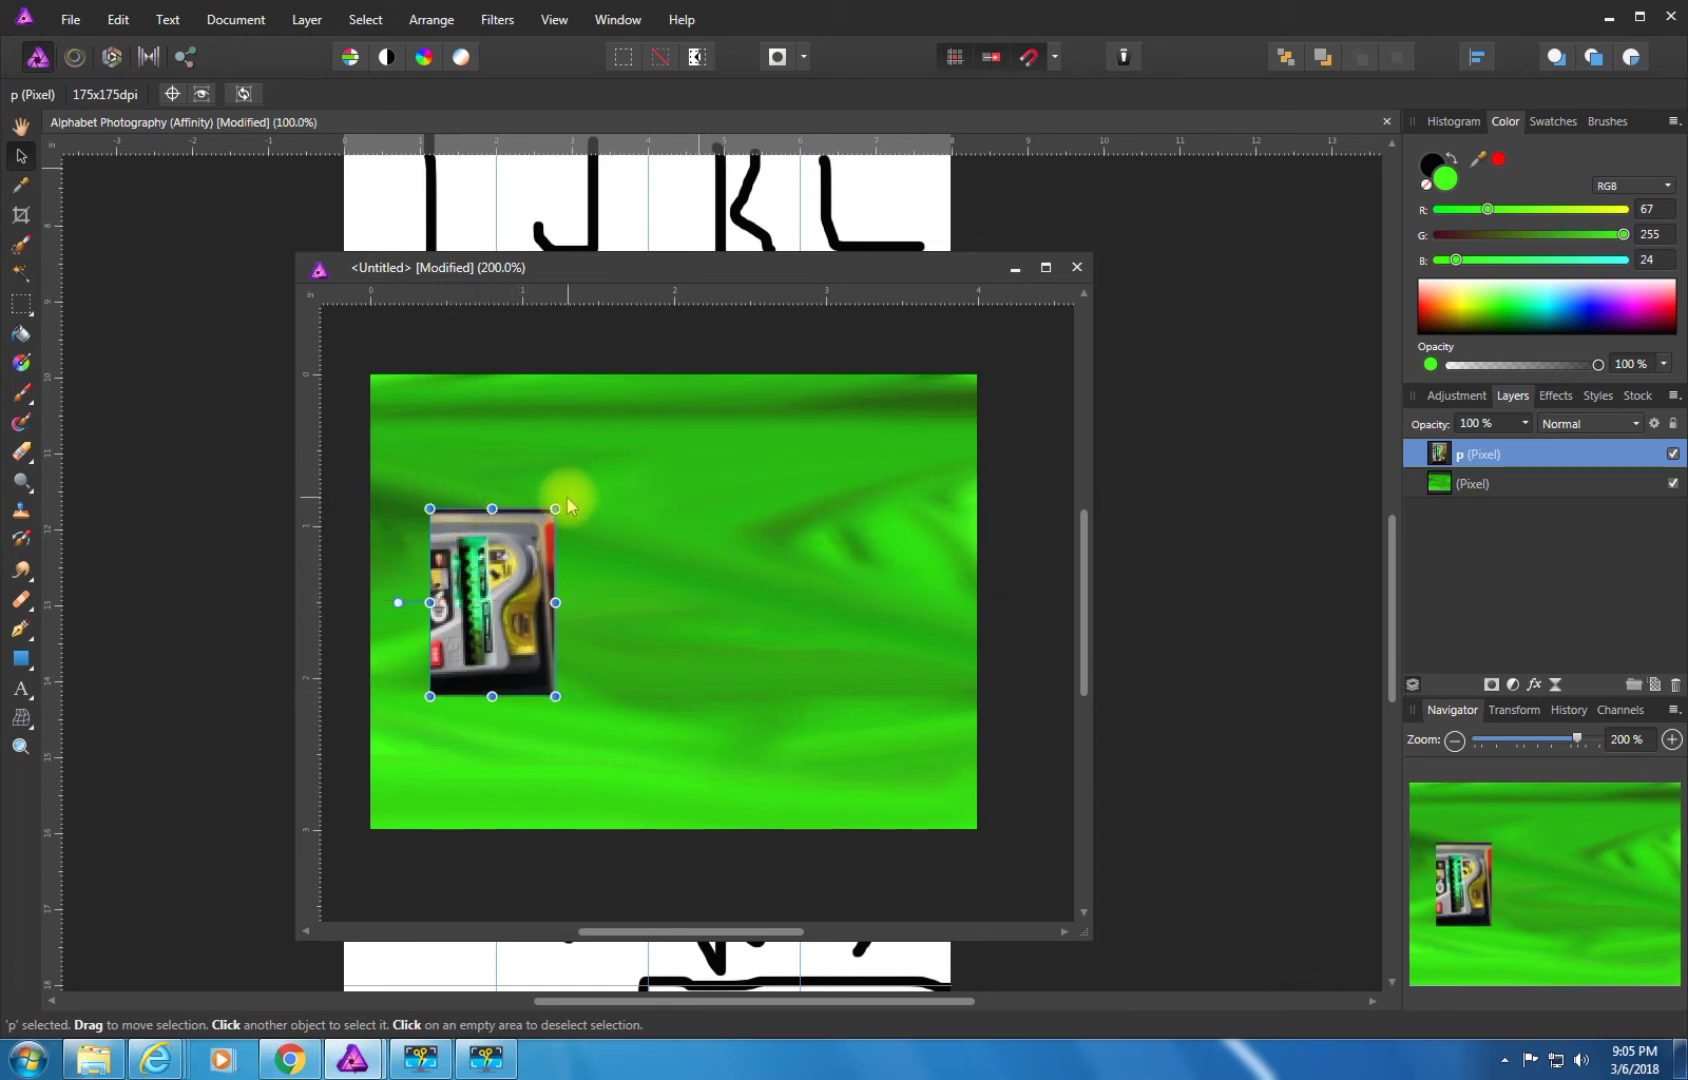
{"action": "left_click_drag", "start_coordinate": [562, 497], "coordinate": [542, 483]}
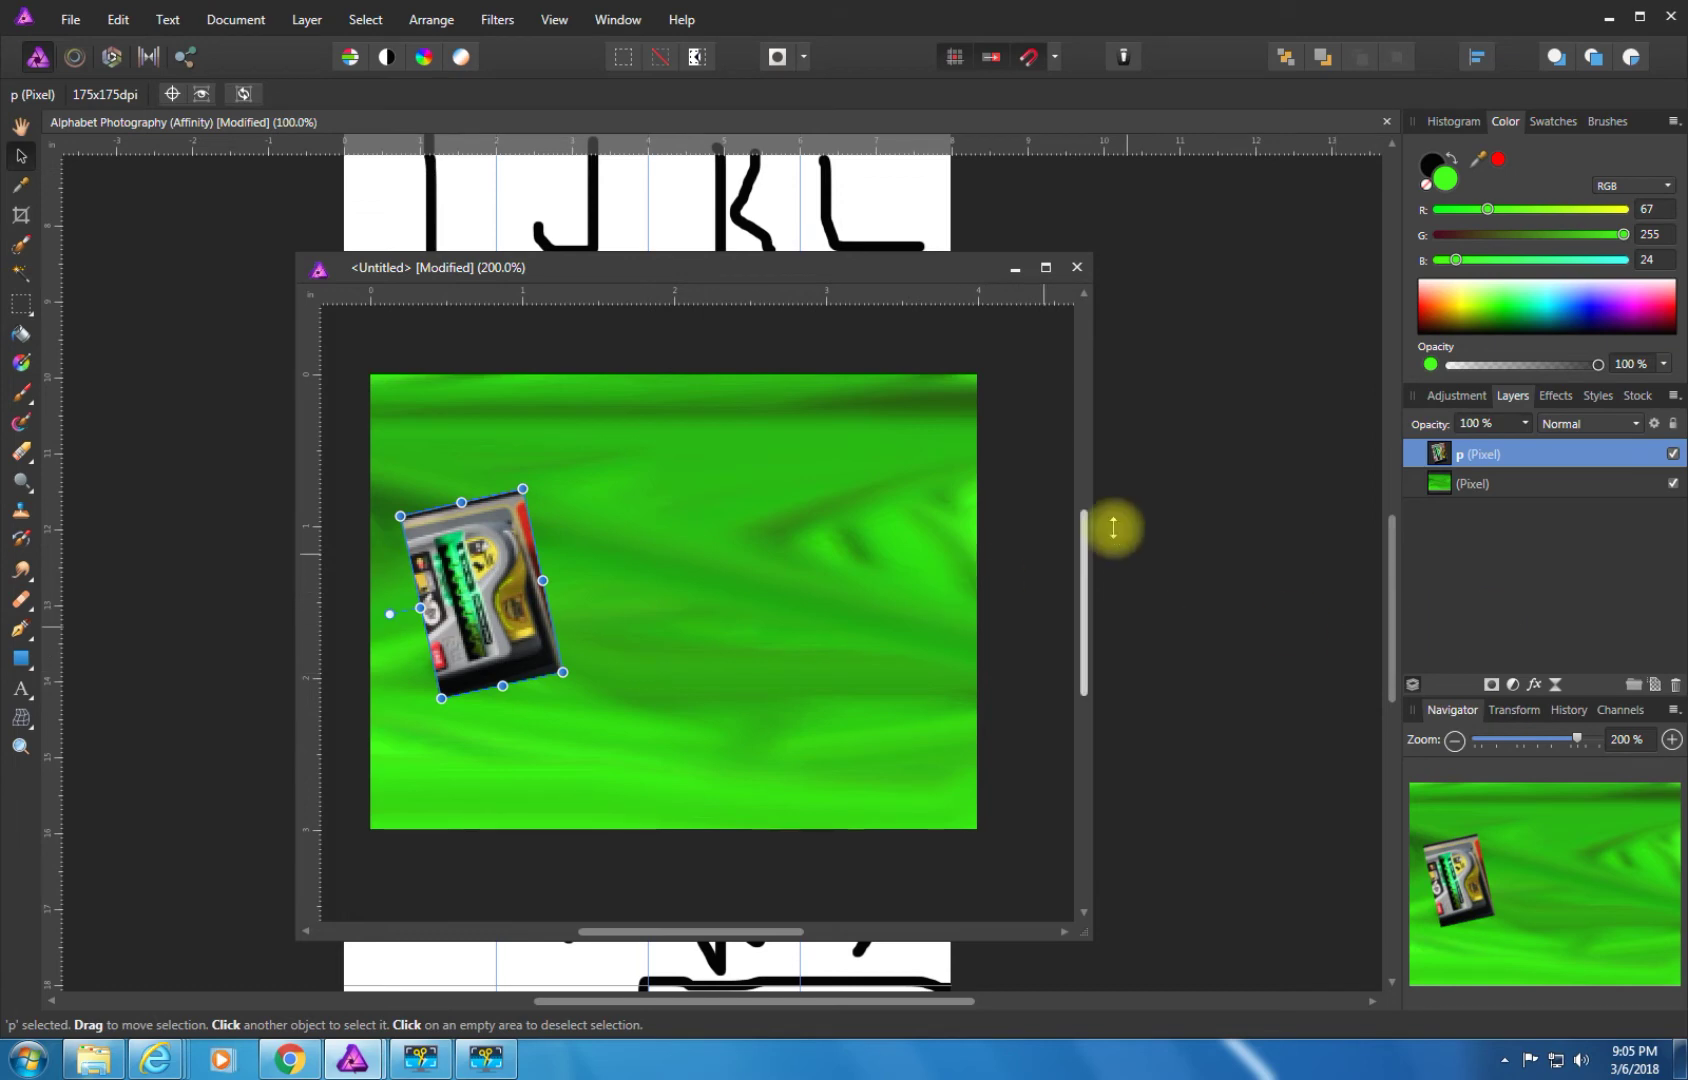
Move the green document's window clear of the alphabet page's door handle photo and copy its c layer.
{"action": "left_click", "coordinate": [1168, 514]}
{"action": "left_click_drag", "start_coordinate": [953, 260], "coordinate": [1545, 276]}
{"action": "scroll", "coordinate": [543, 625], "scroll_direction": "up", "scroll_amount": 10}
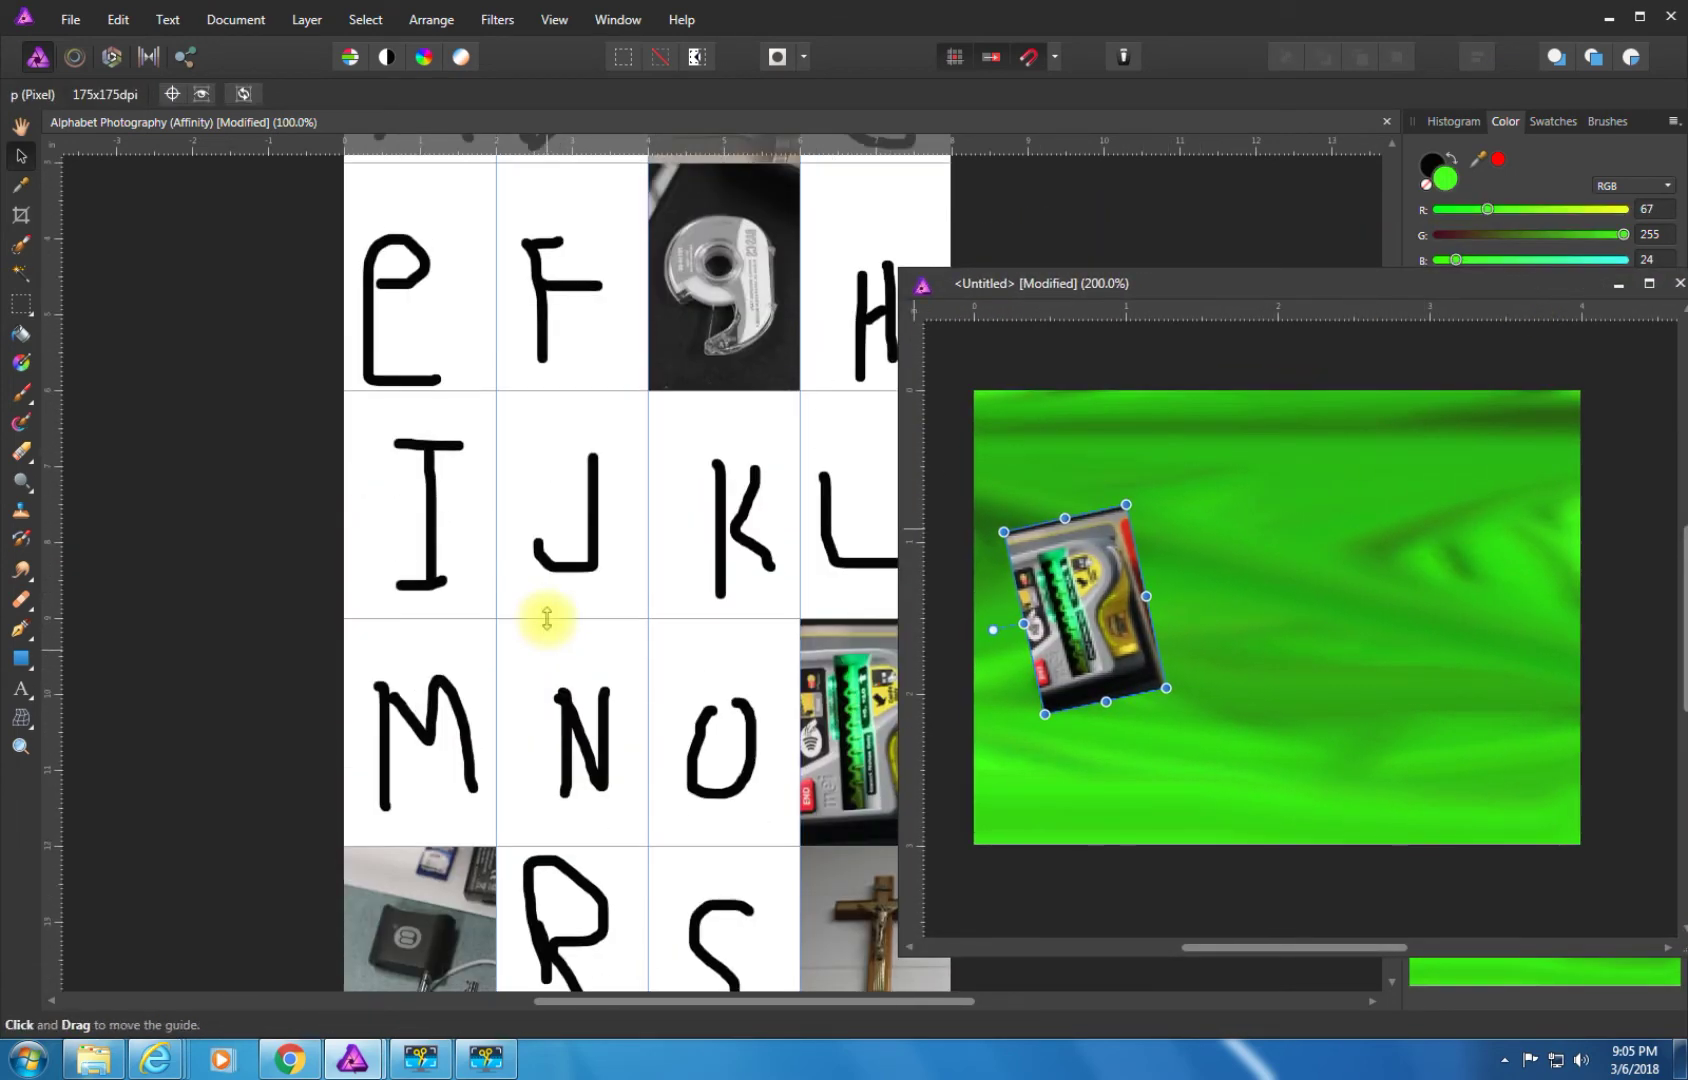
{"action": "scroll", "coordinate": [952, 462], "scroll_direction": "down", "scroll_amount": 3}
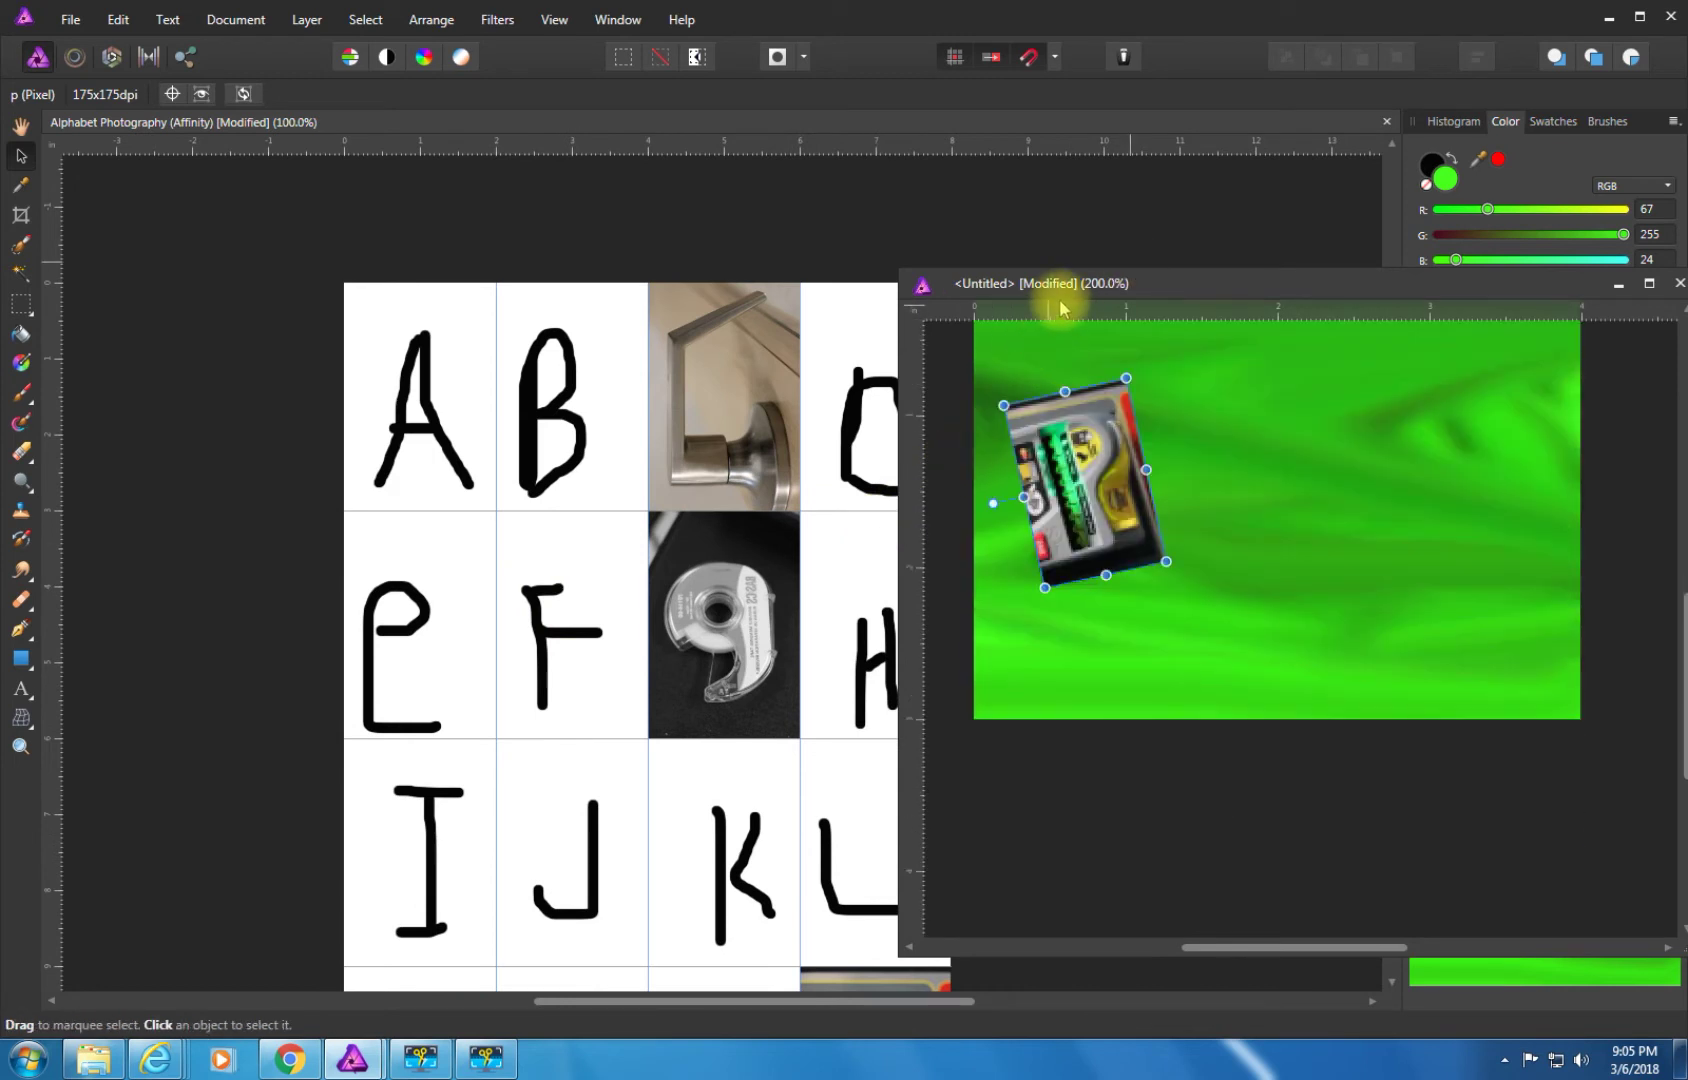
{"action": "left_click_drag", "start_coordinate": [1084, 290], "coordinate": [974, 364]}
{"action": "left_click_drag", "start_coordinate": [1125, 362], "coordinate": [534, 370]}
{"action": "left_click", "coordinate": [790, 332]}
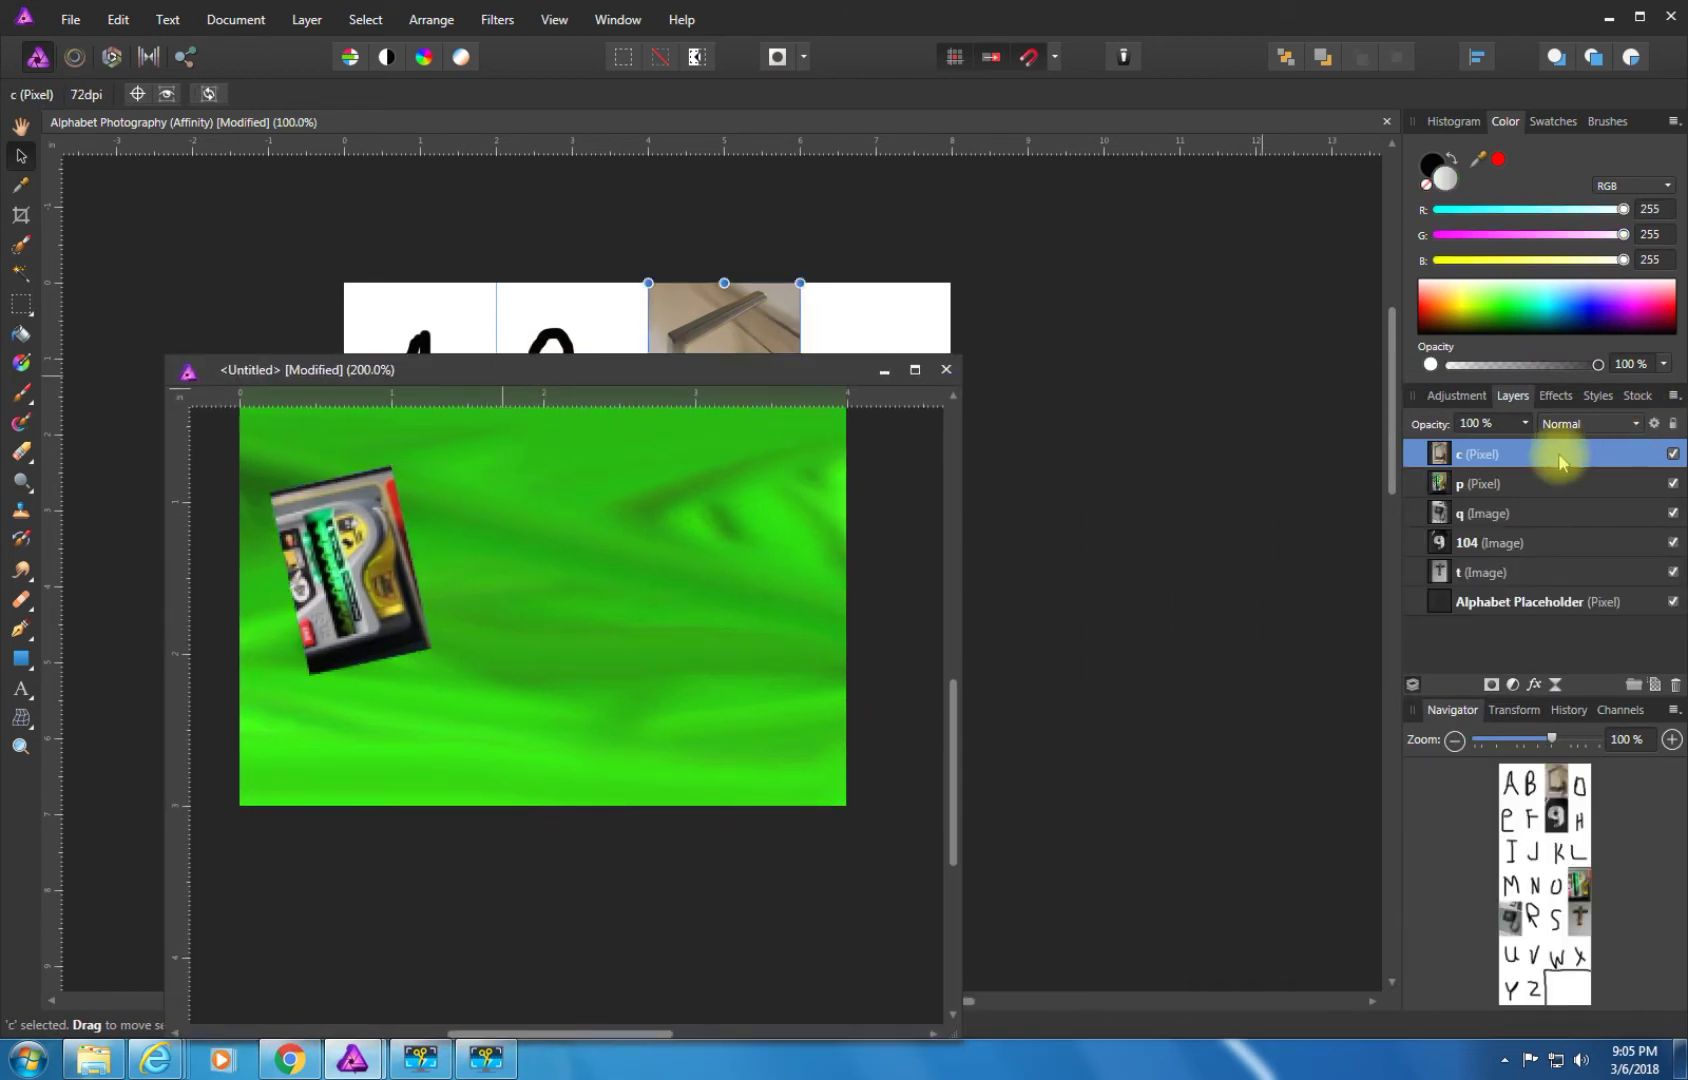
{"action": "right_click", "coordinate": [1488, 455]}
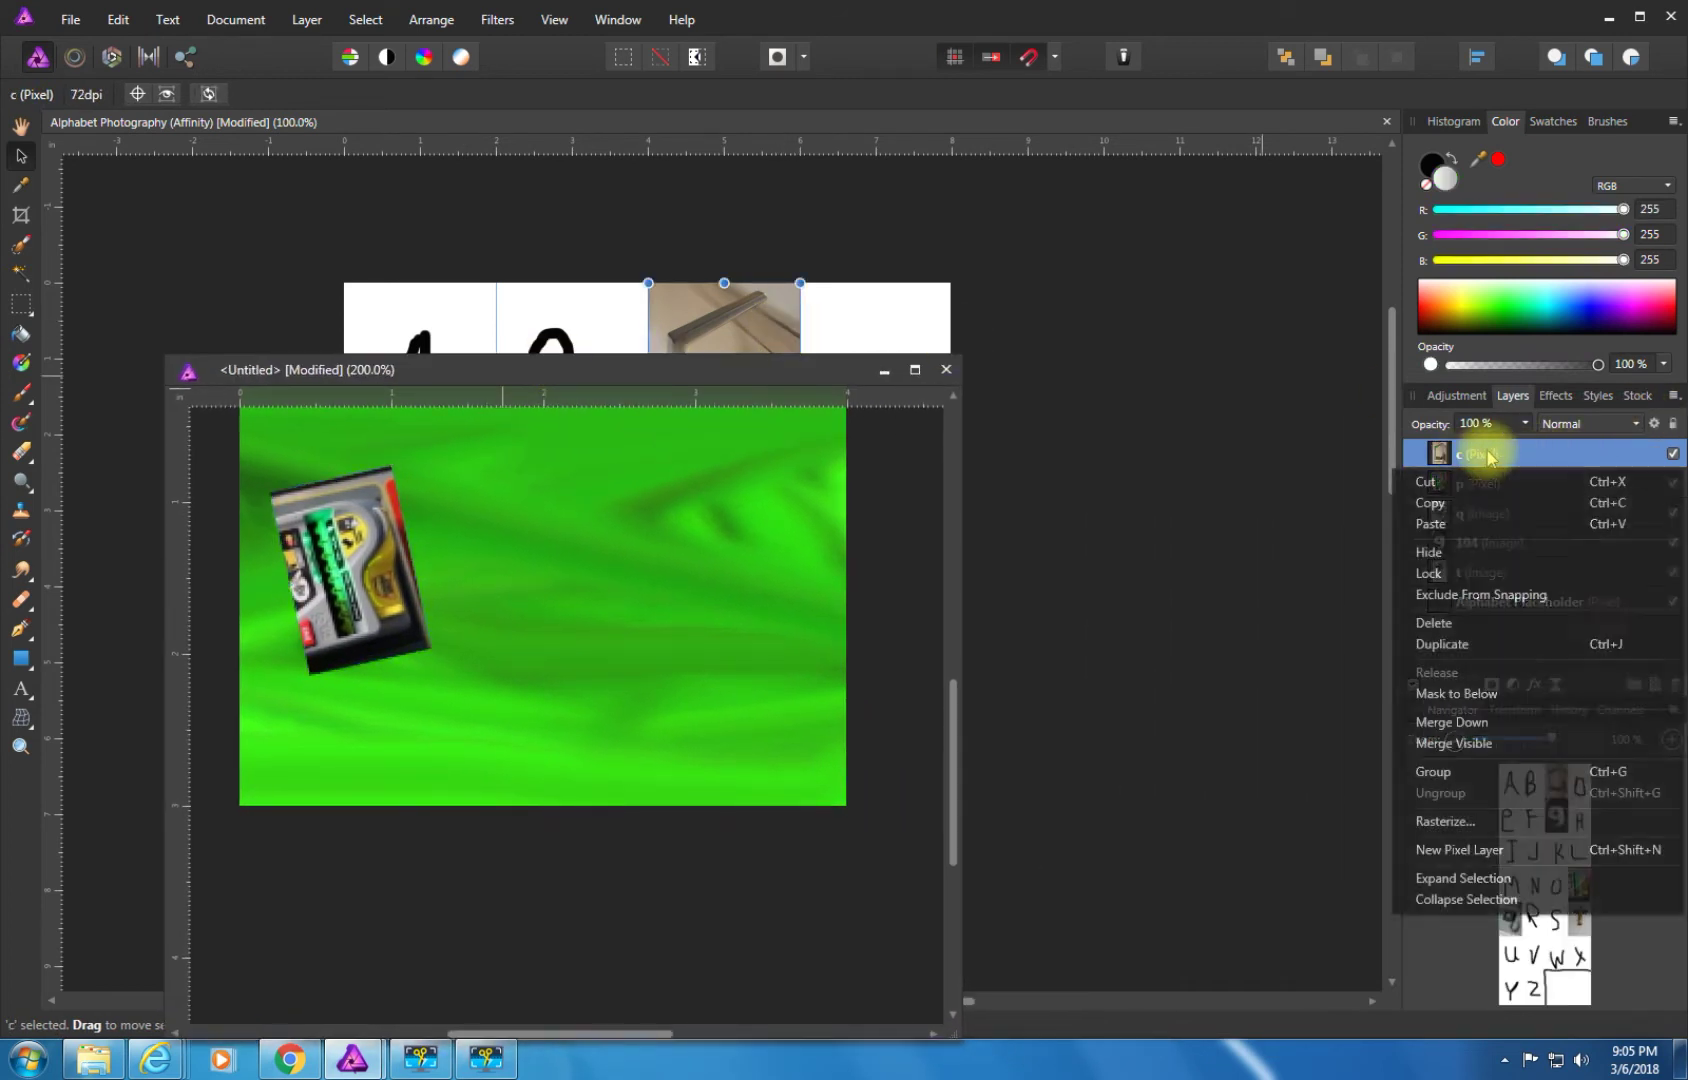
{"action": "left_click", "coordinate": [1440, 503]}
Paste the c photo into the green document above the green background layer.
{"action": "right_click", "coordinate": [562, 553]}
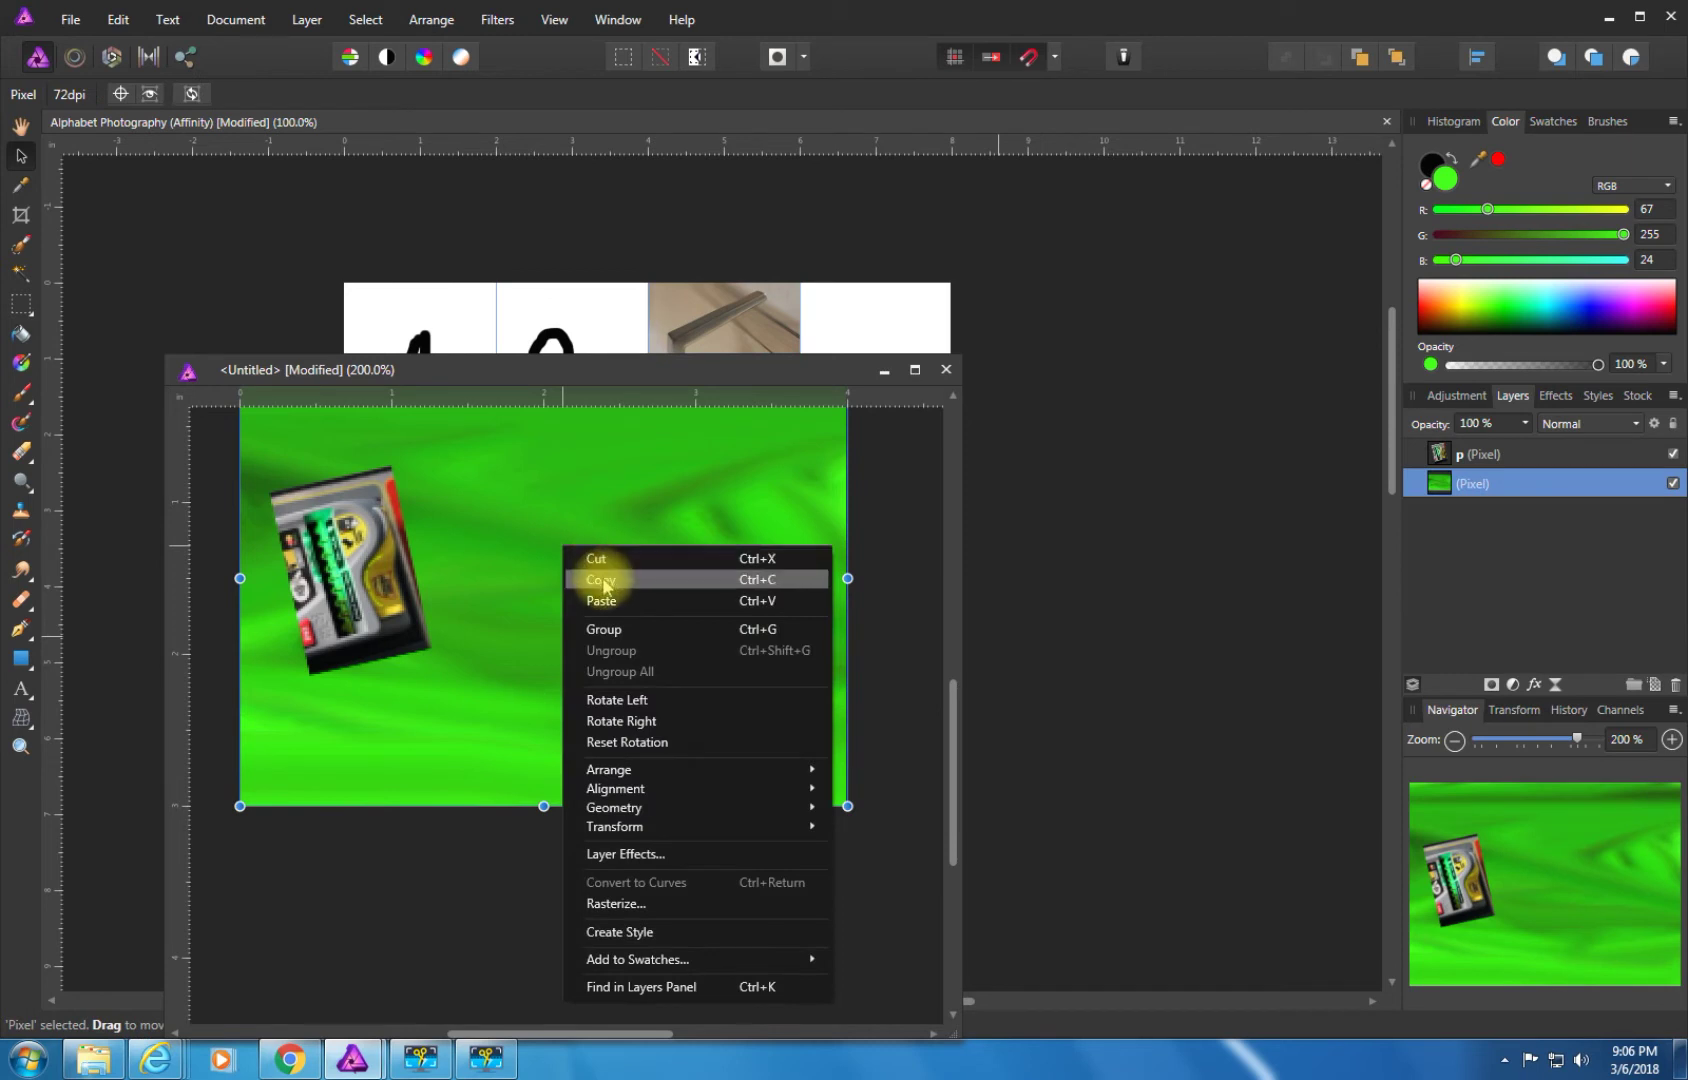
{"action": "left_click", "coordinate": [598, 592]}
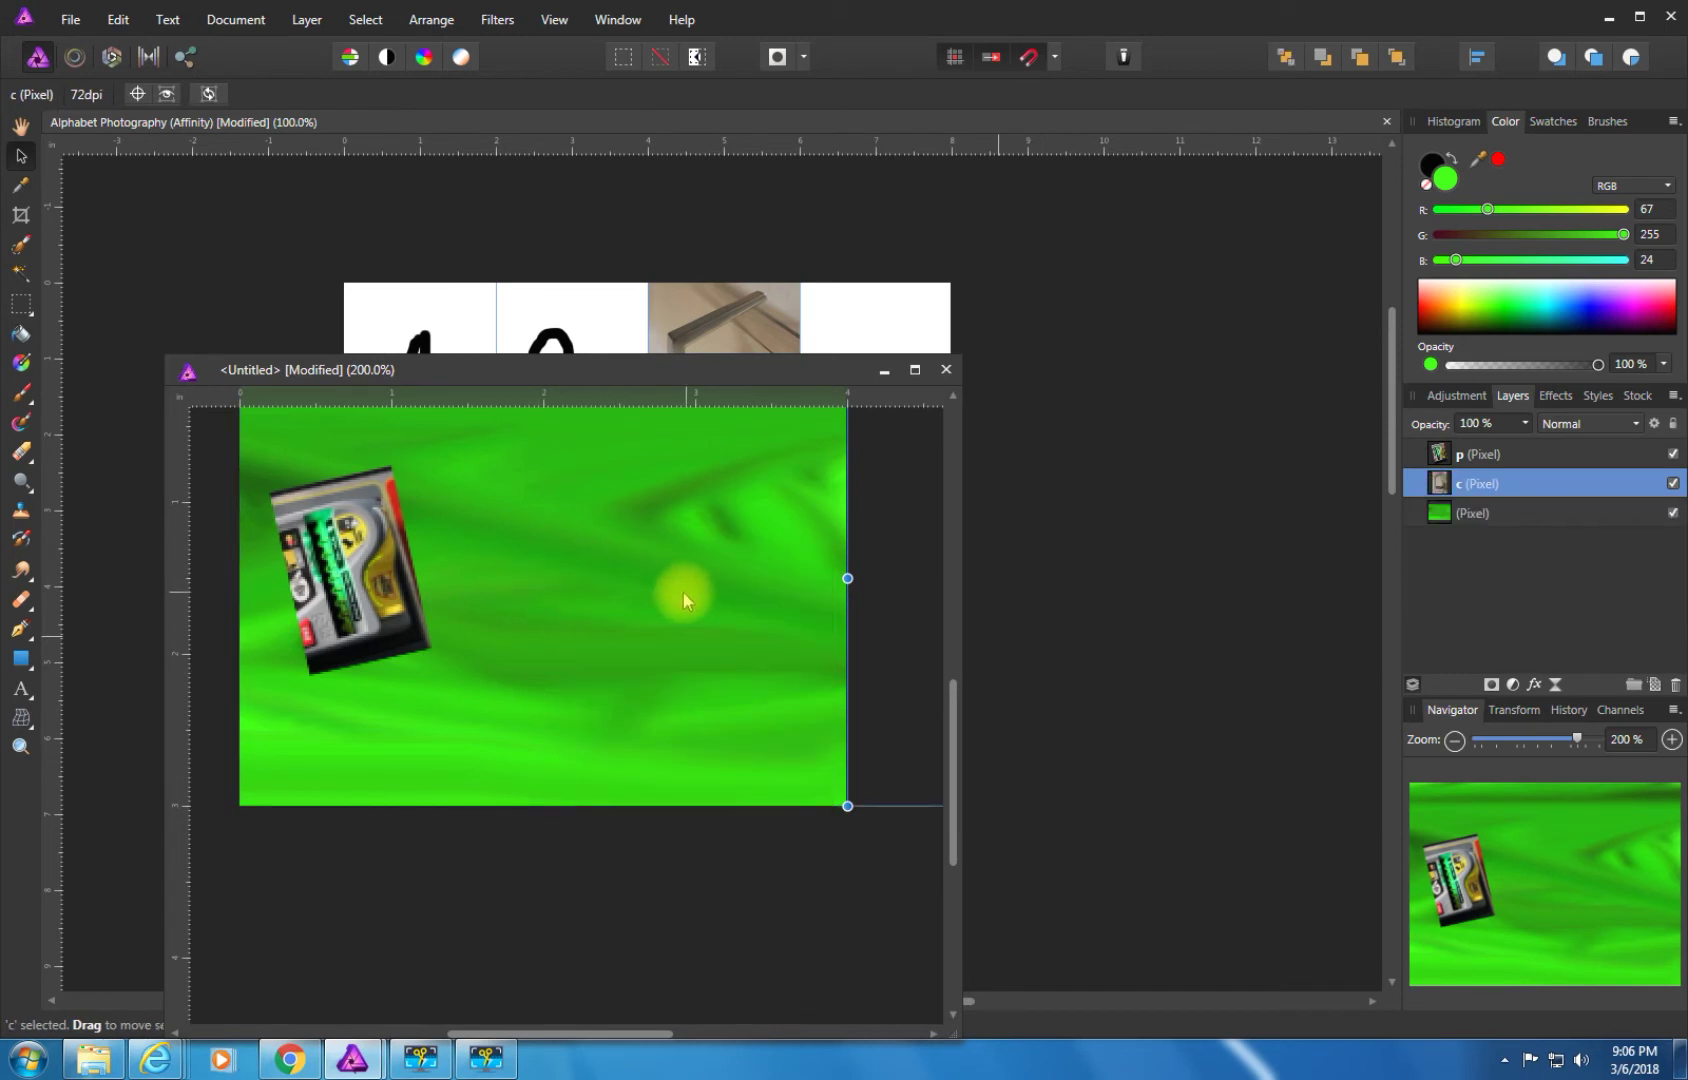
{"action": "scroll", "coordinate": [680, 592], "scroll_direction": "up", "scroll_amount": 3}
{"action": "scroll", "coordinate": [680, 592], "scroll_direction": "down", "scroll_amount": 1}
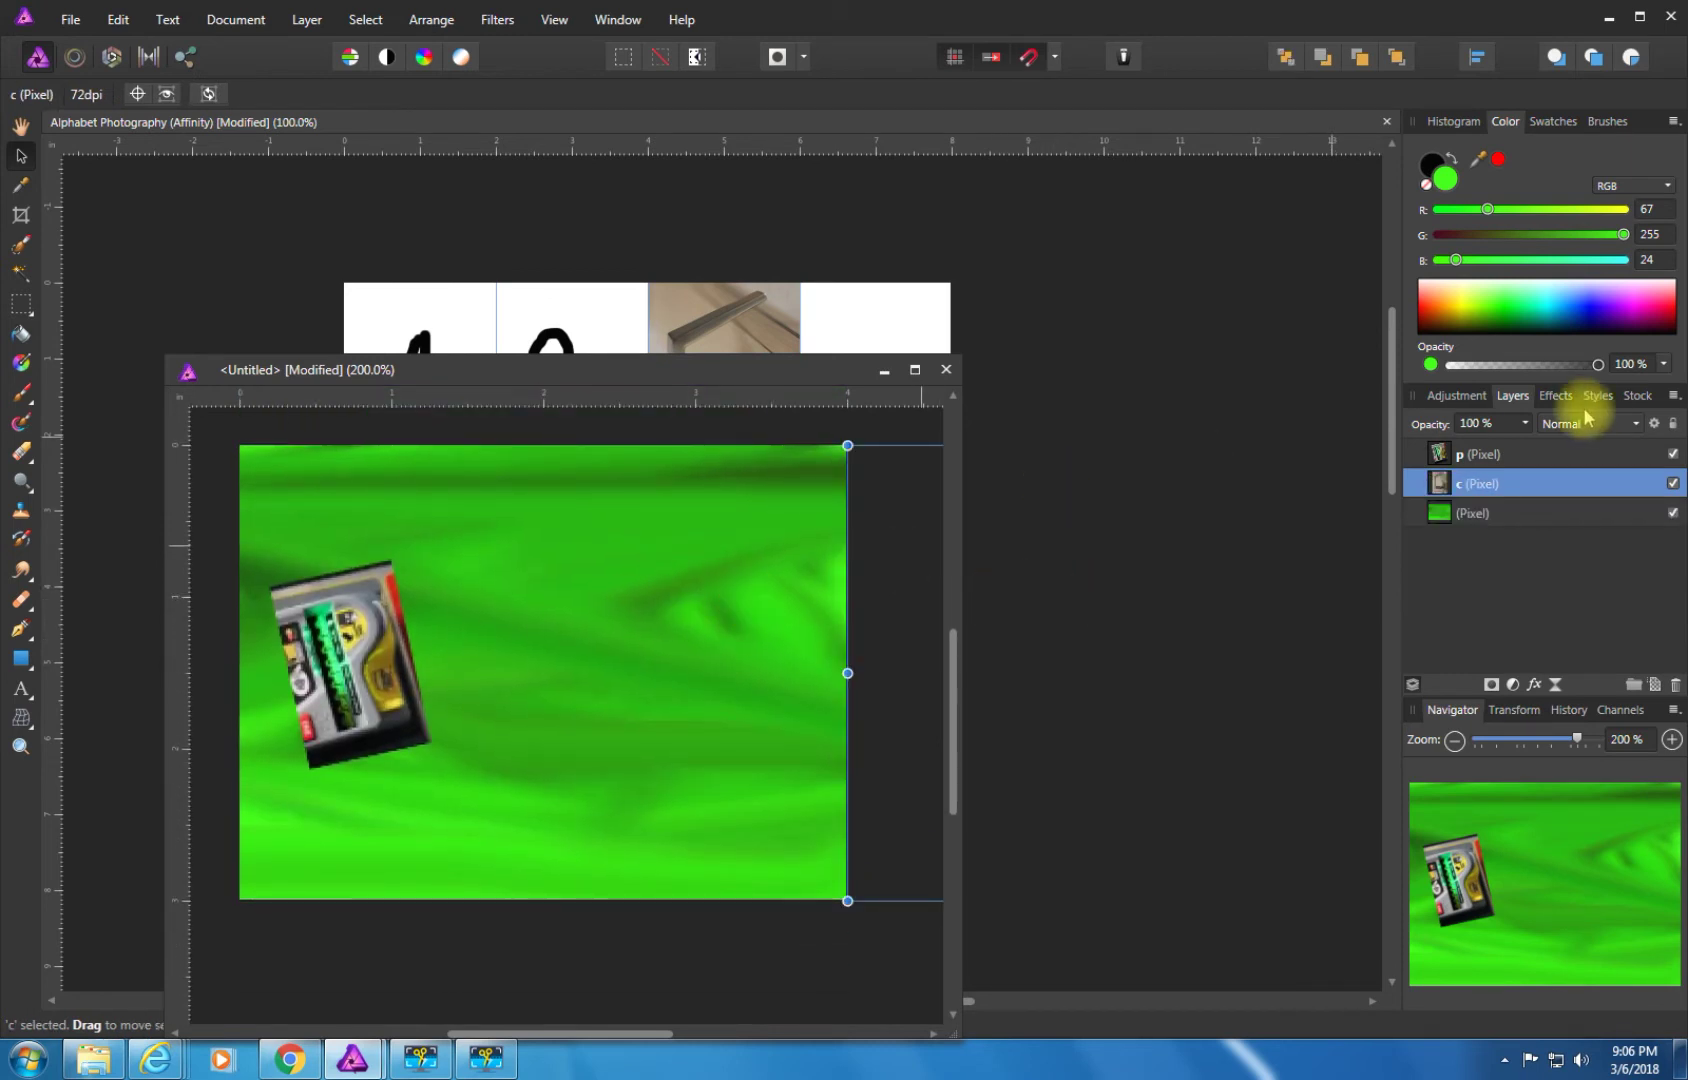
{"action": "double_click", "coordinate": [1527, 486]}
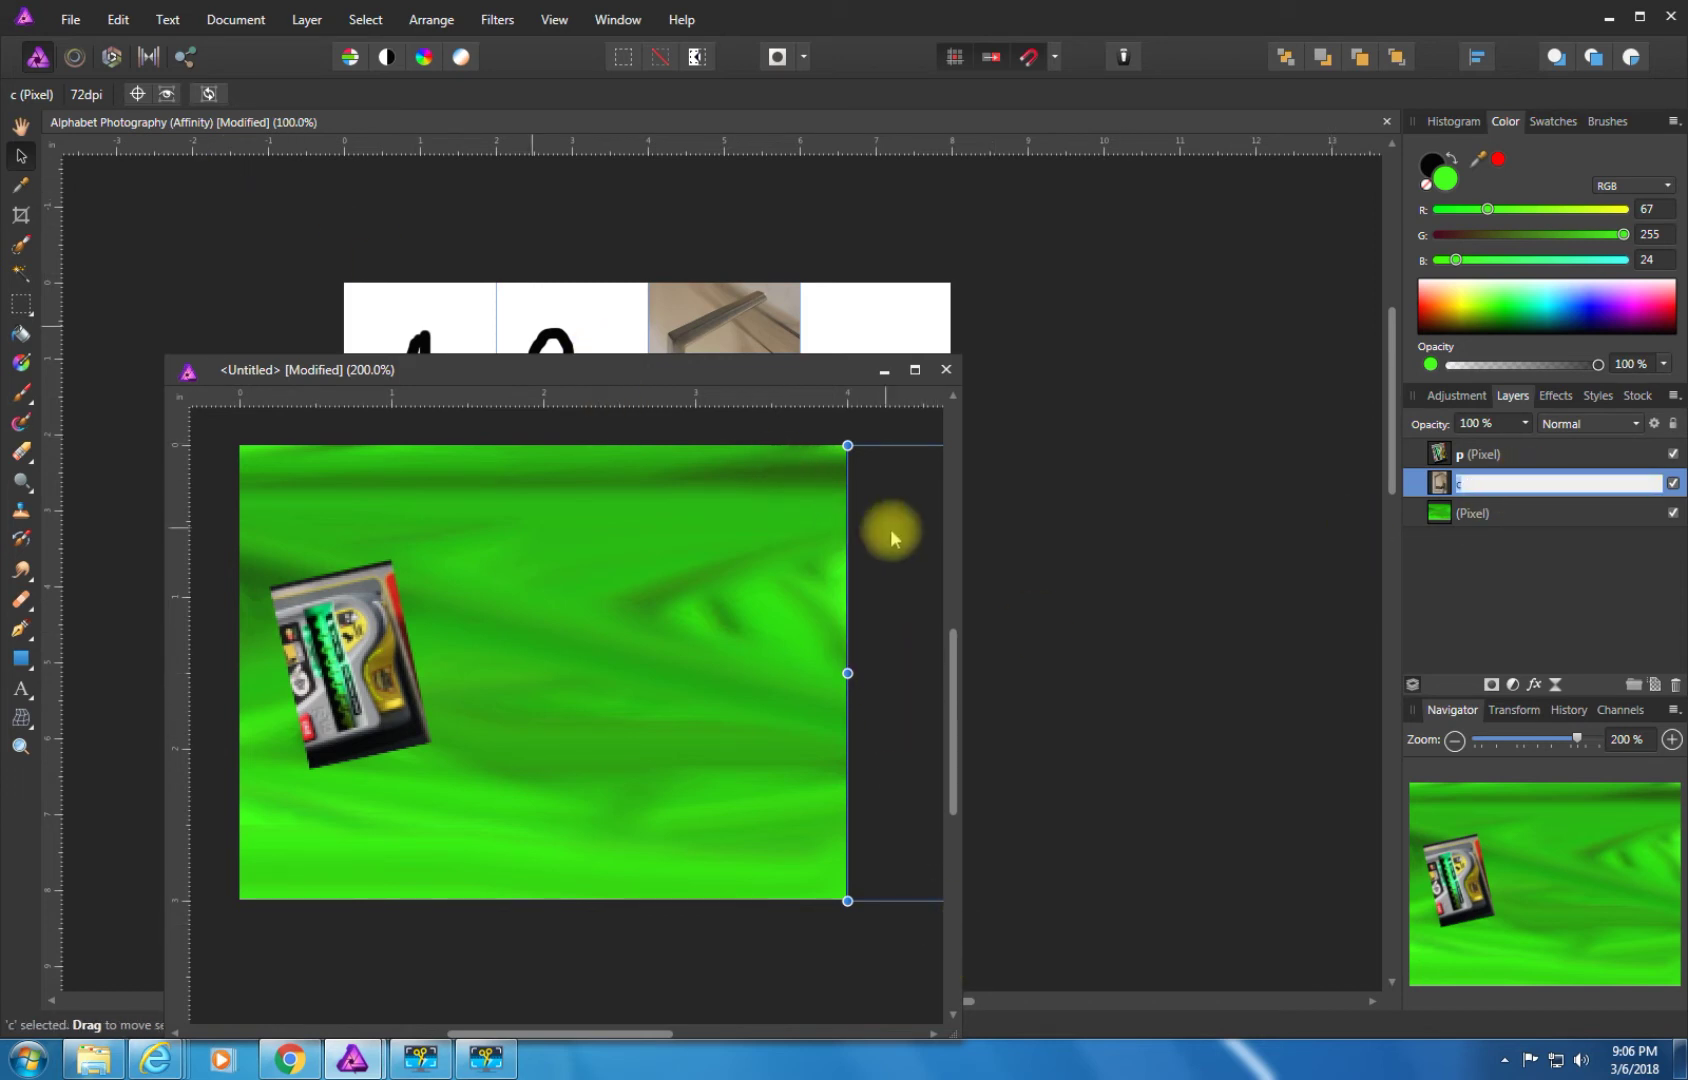
Bring the c photo onto the green canvas, scale it down to the p photo's size and place it beside p.
{"action": "left_click_drag", "start_coordinate": [889, 531], "coordinate": [584, 531]}
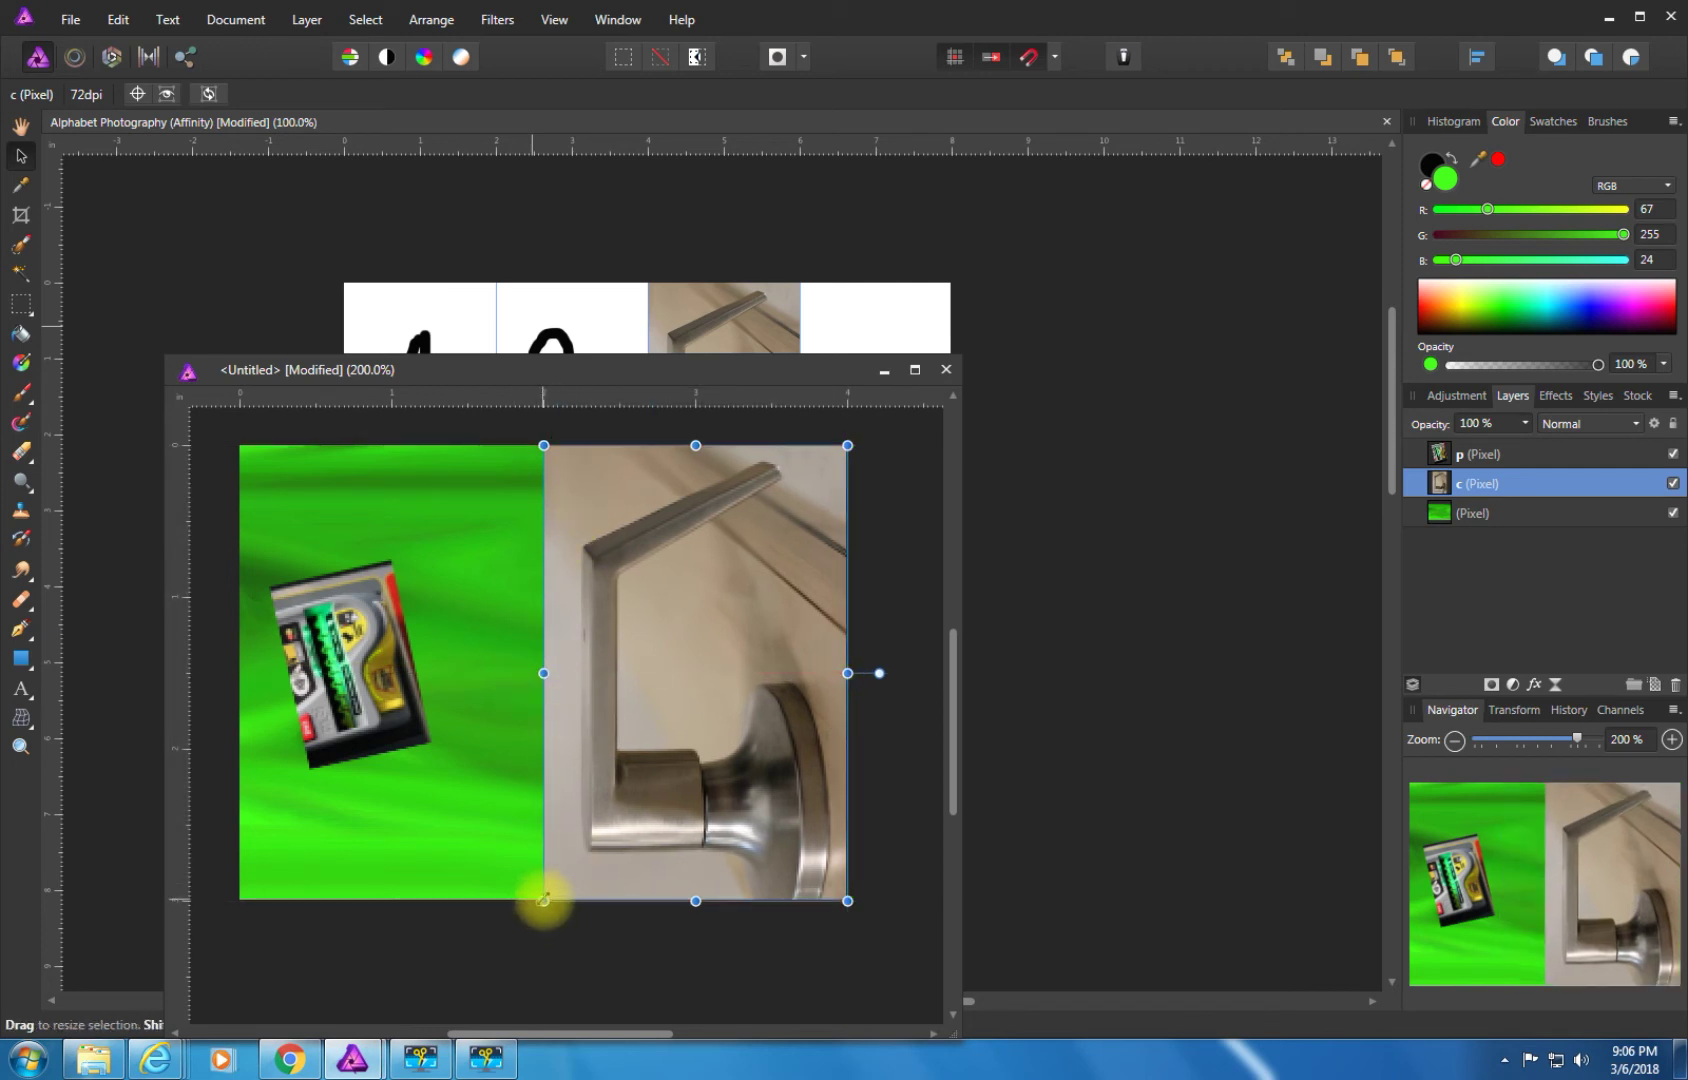
{"action": "left_click_drag", "start_coordinate": [544, 899], "coordinate": [463, 677]}
{"action": "left_click", "coordinate": [553, 531]}
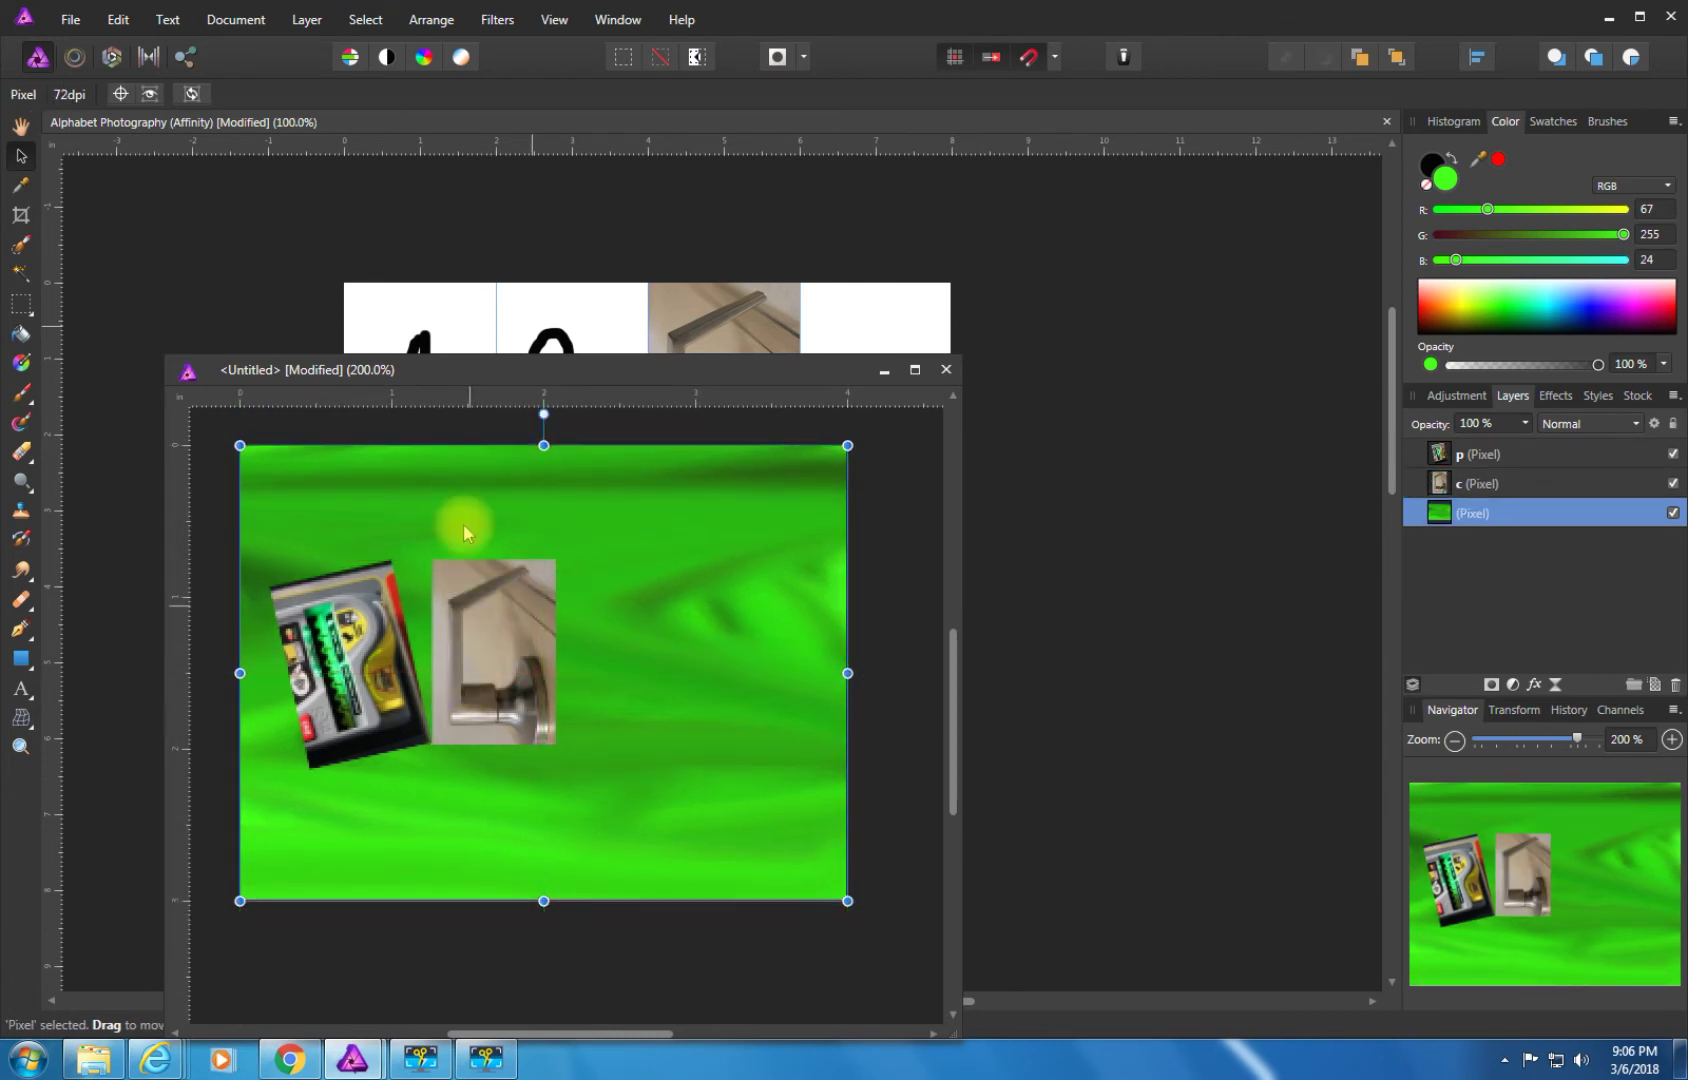
Try to move the tape dispenser photo from the alphabet page directly onto the green canvas, and undo that move.
{"action": "left_click_drag", "start_coordinate": [852, 372], "coordinate": [1568, 319]}
{"action": "left_click", "coordinate": [716, 658]}
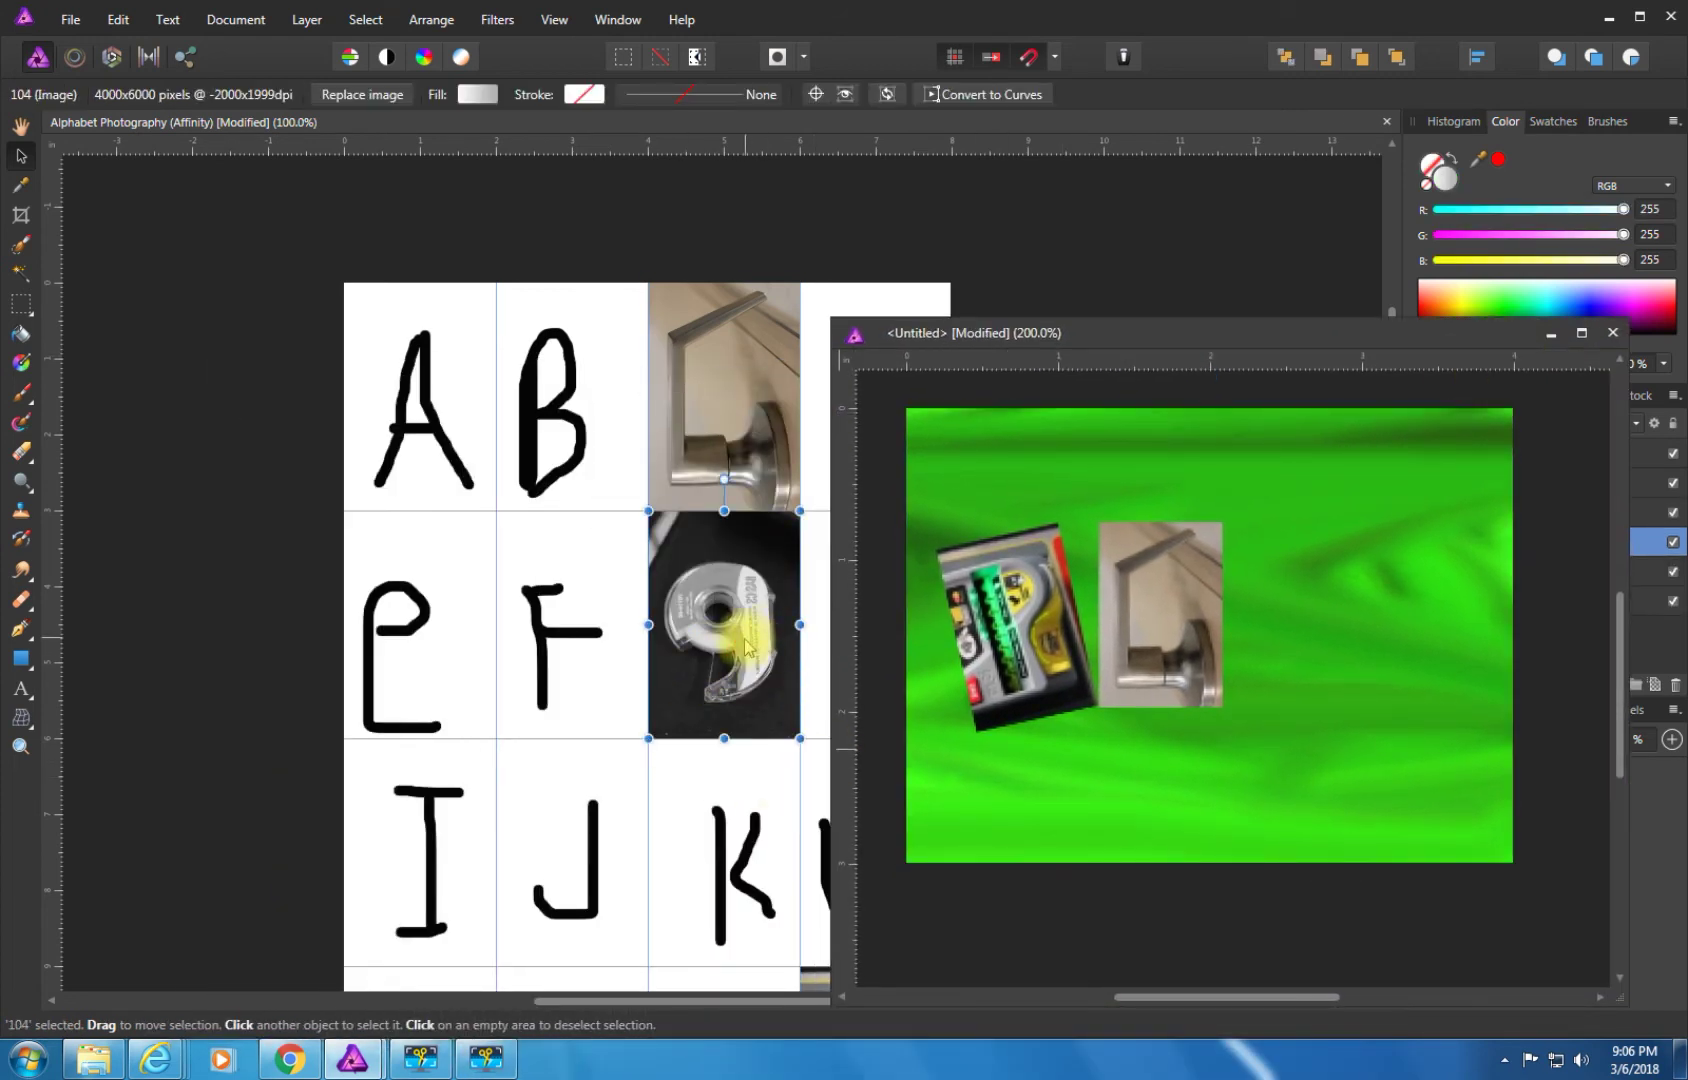
{"action": "left_click_drag", "start_coordinate": [727, 637], "coordinate": [1598, 607]}
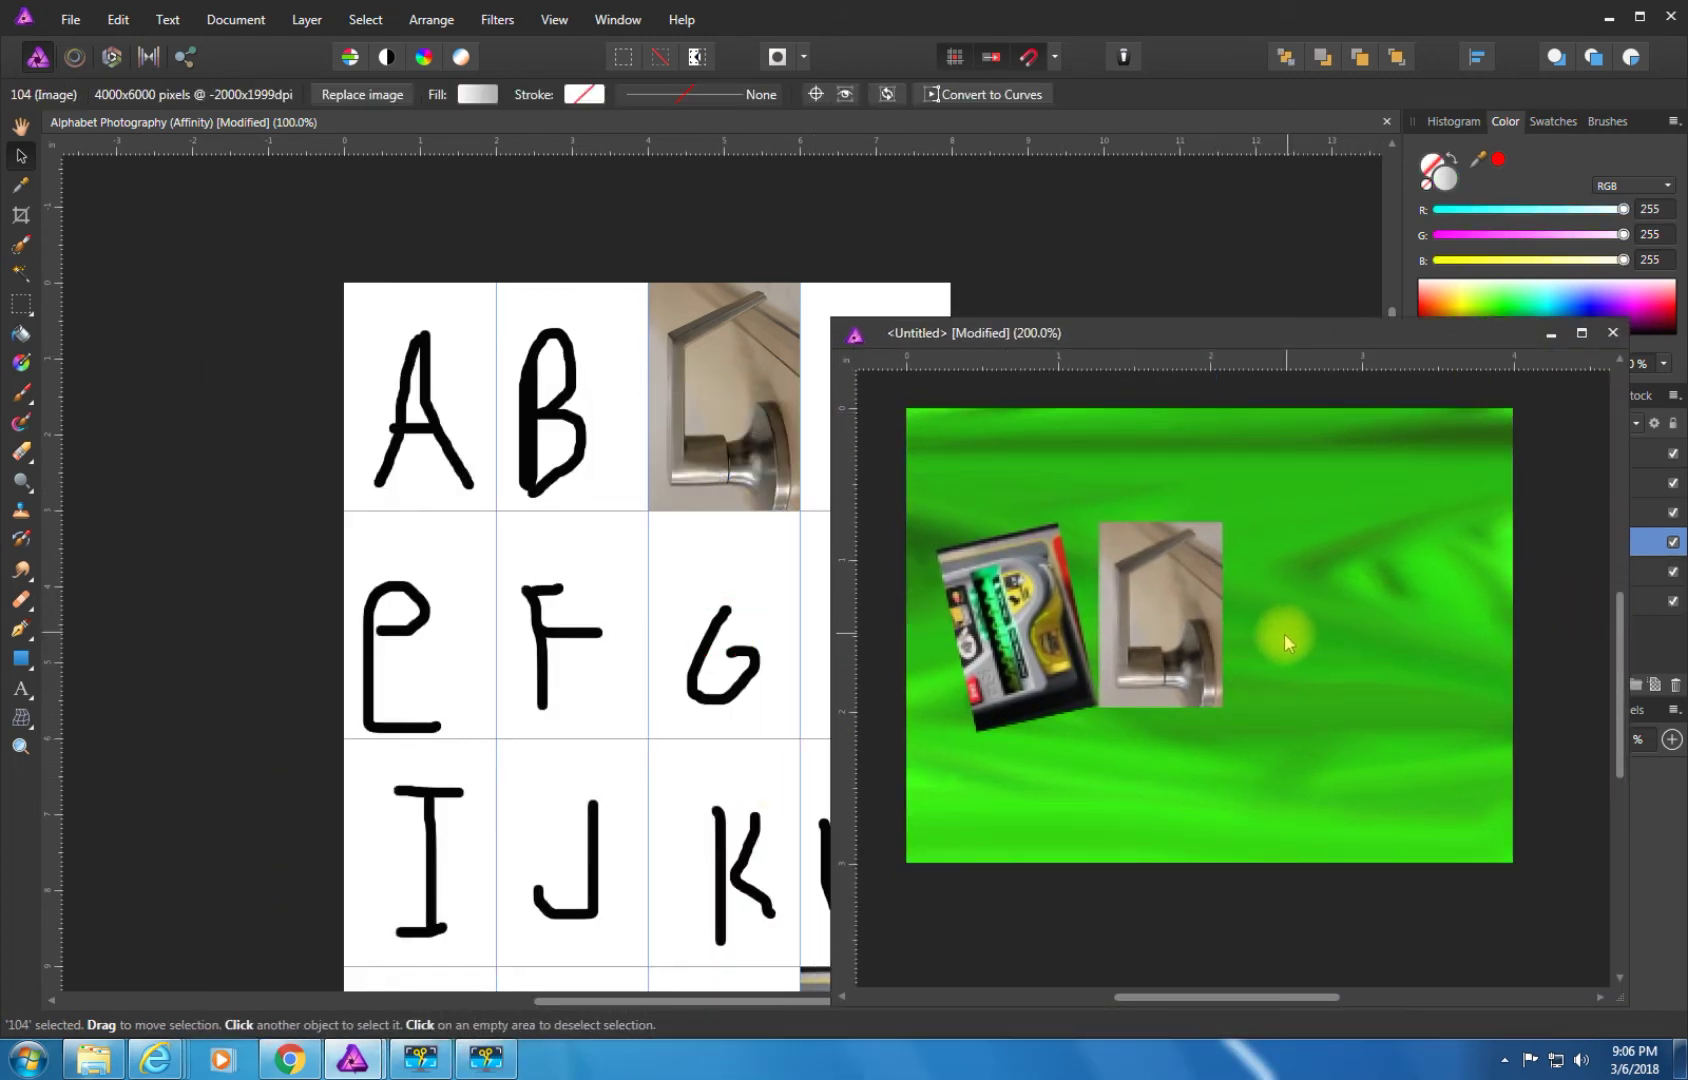
{"action": "left_click", "coordinate": [1134, 354]}
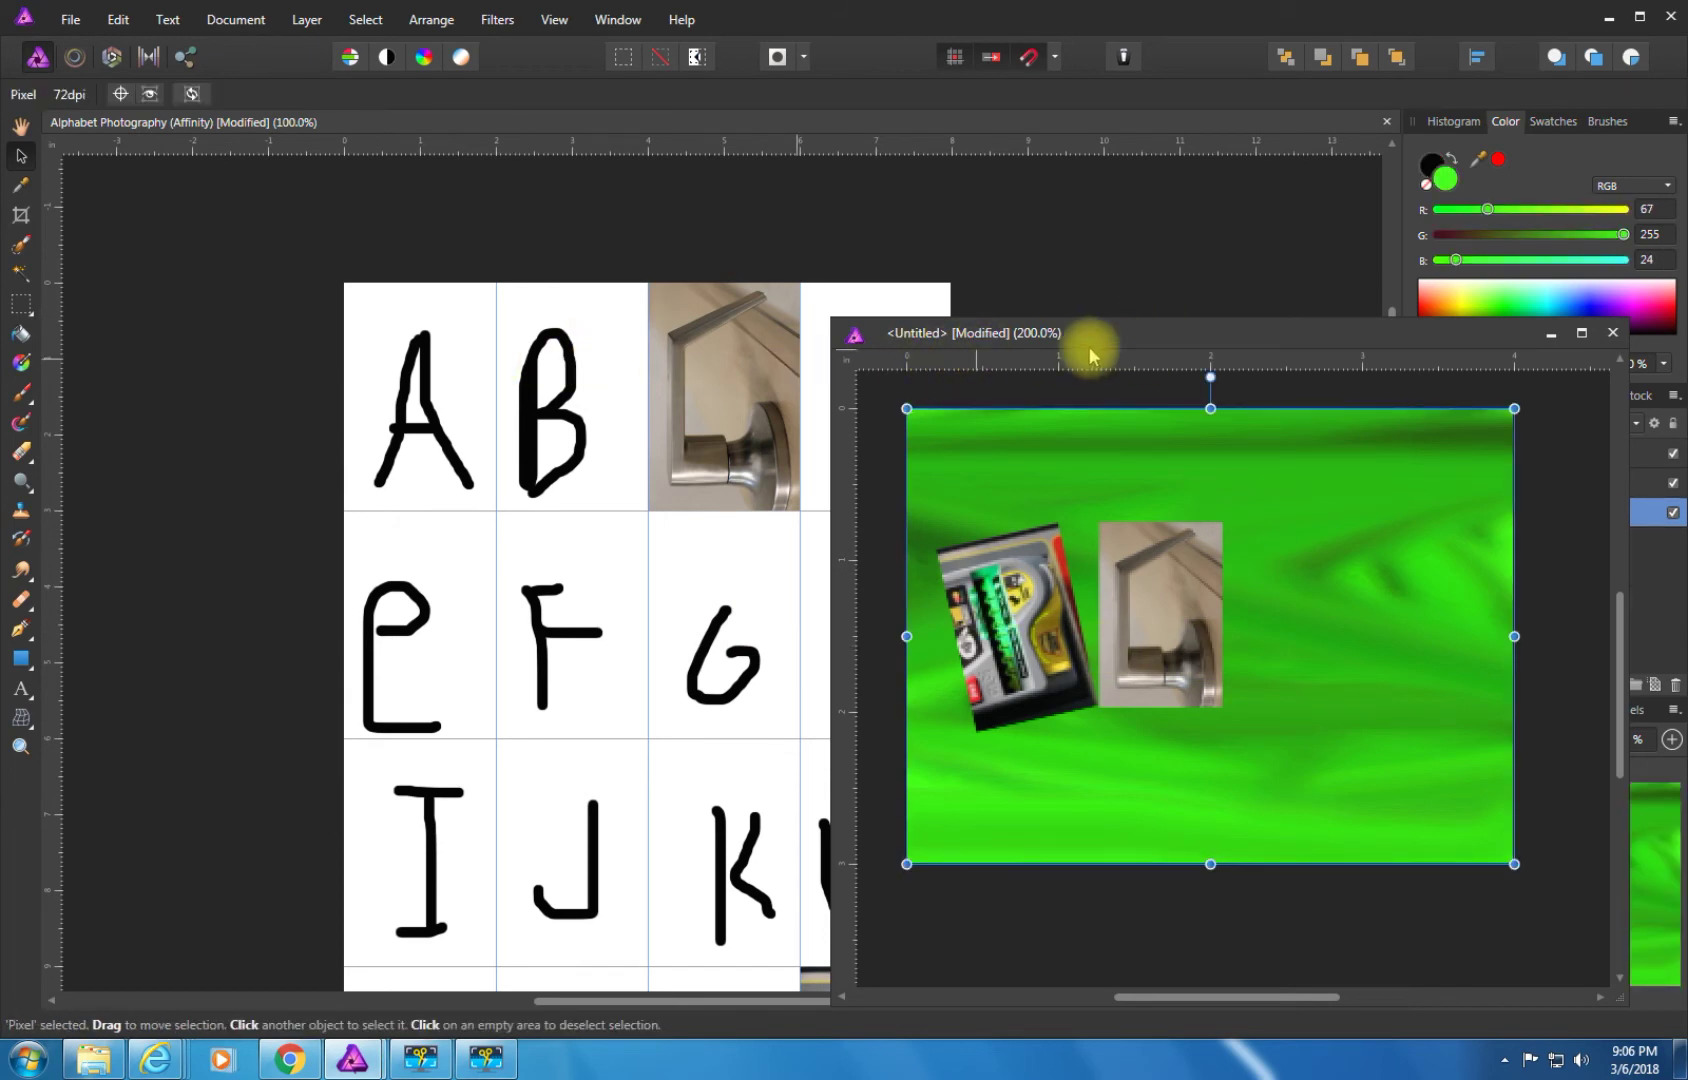
{"action": "left_click_drag", "start_coordinate": [1089, 338], "coordinate": [1089, 791]}
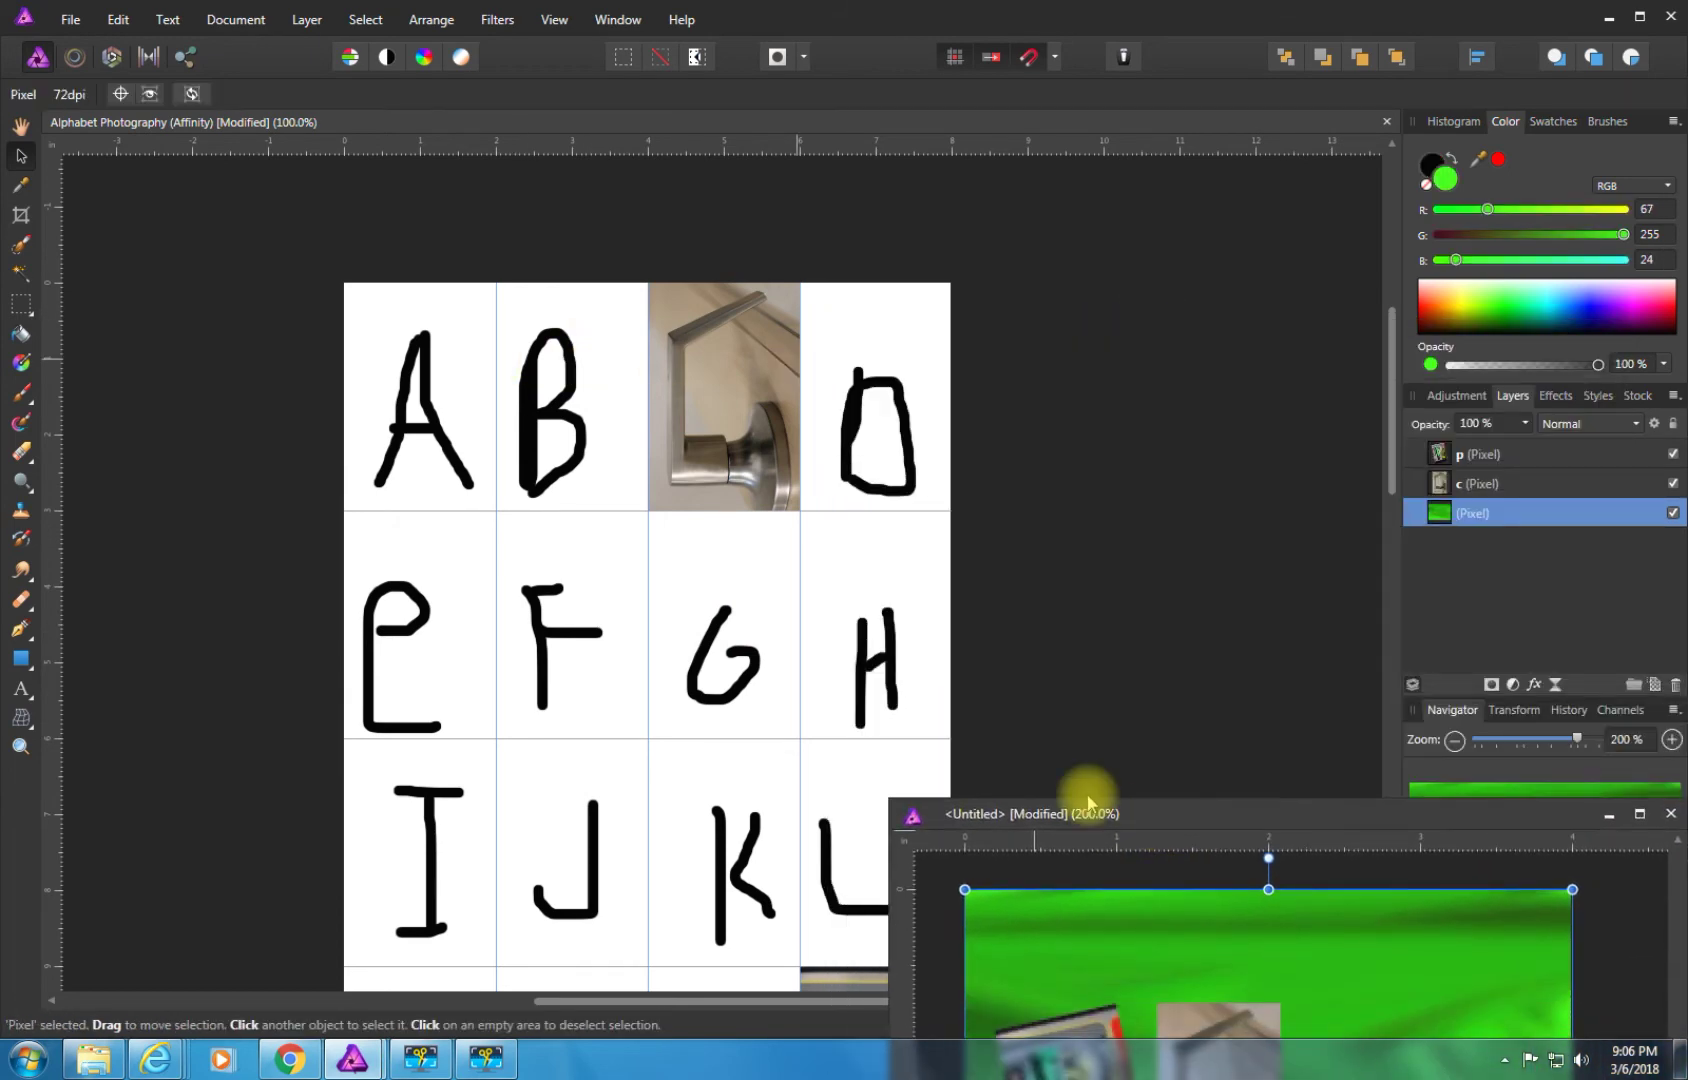
{"action": "left_click", "coordinate": [1100, 535]}
{"action": "key", "text": "ctrl+z"}
{"action": "key", "text": "ctrl+z"}
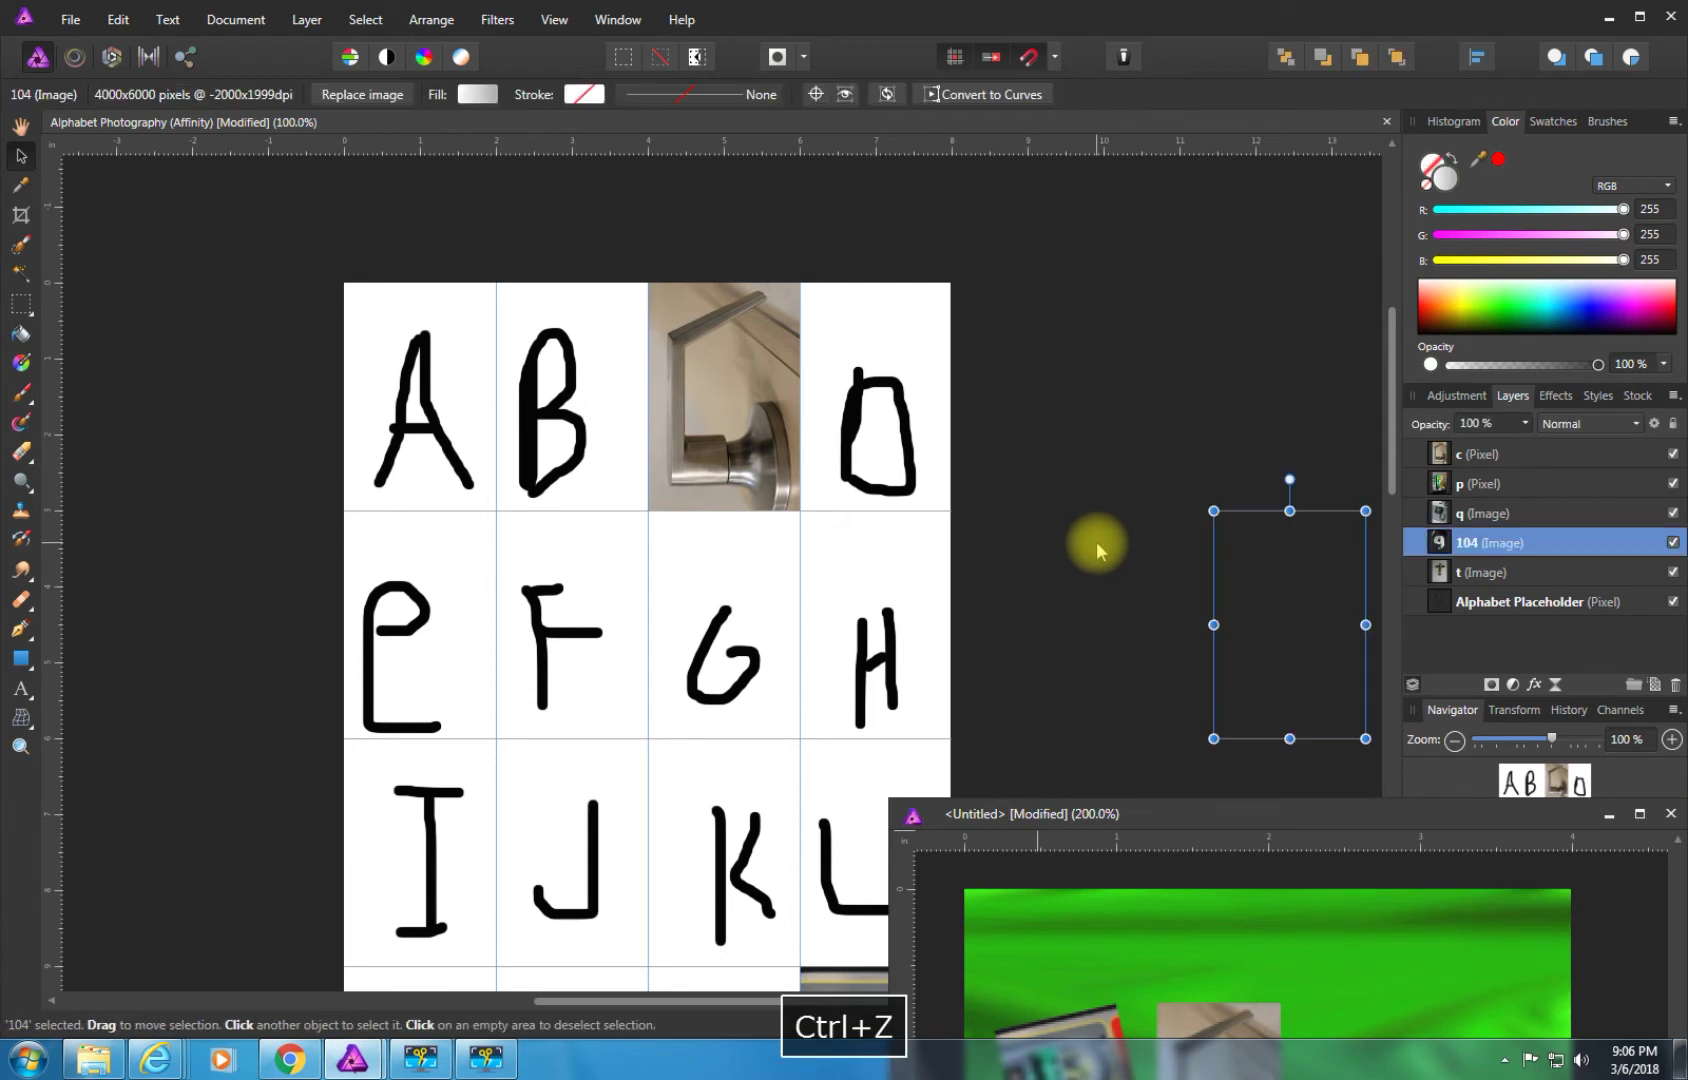
Copy the alphabet document's 104 image layer and paste it into the green document.
{"action": "right_click", "coordinate": [1469, 540]}
{"action": "left_click", "coordinate": [1467, 598]}
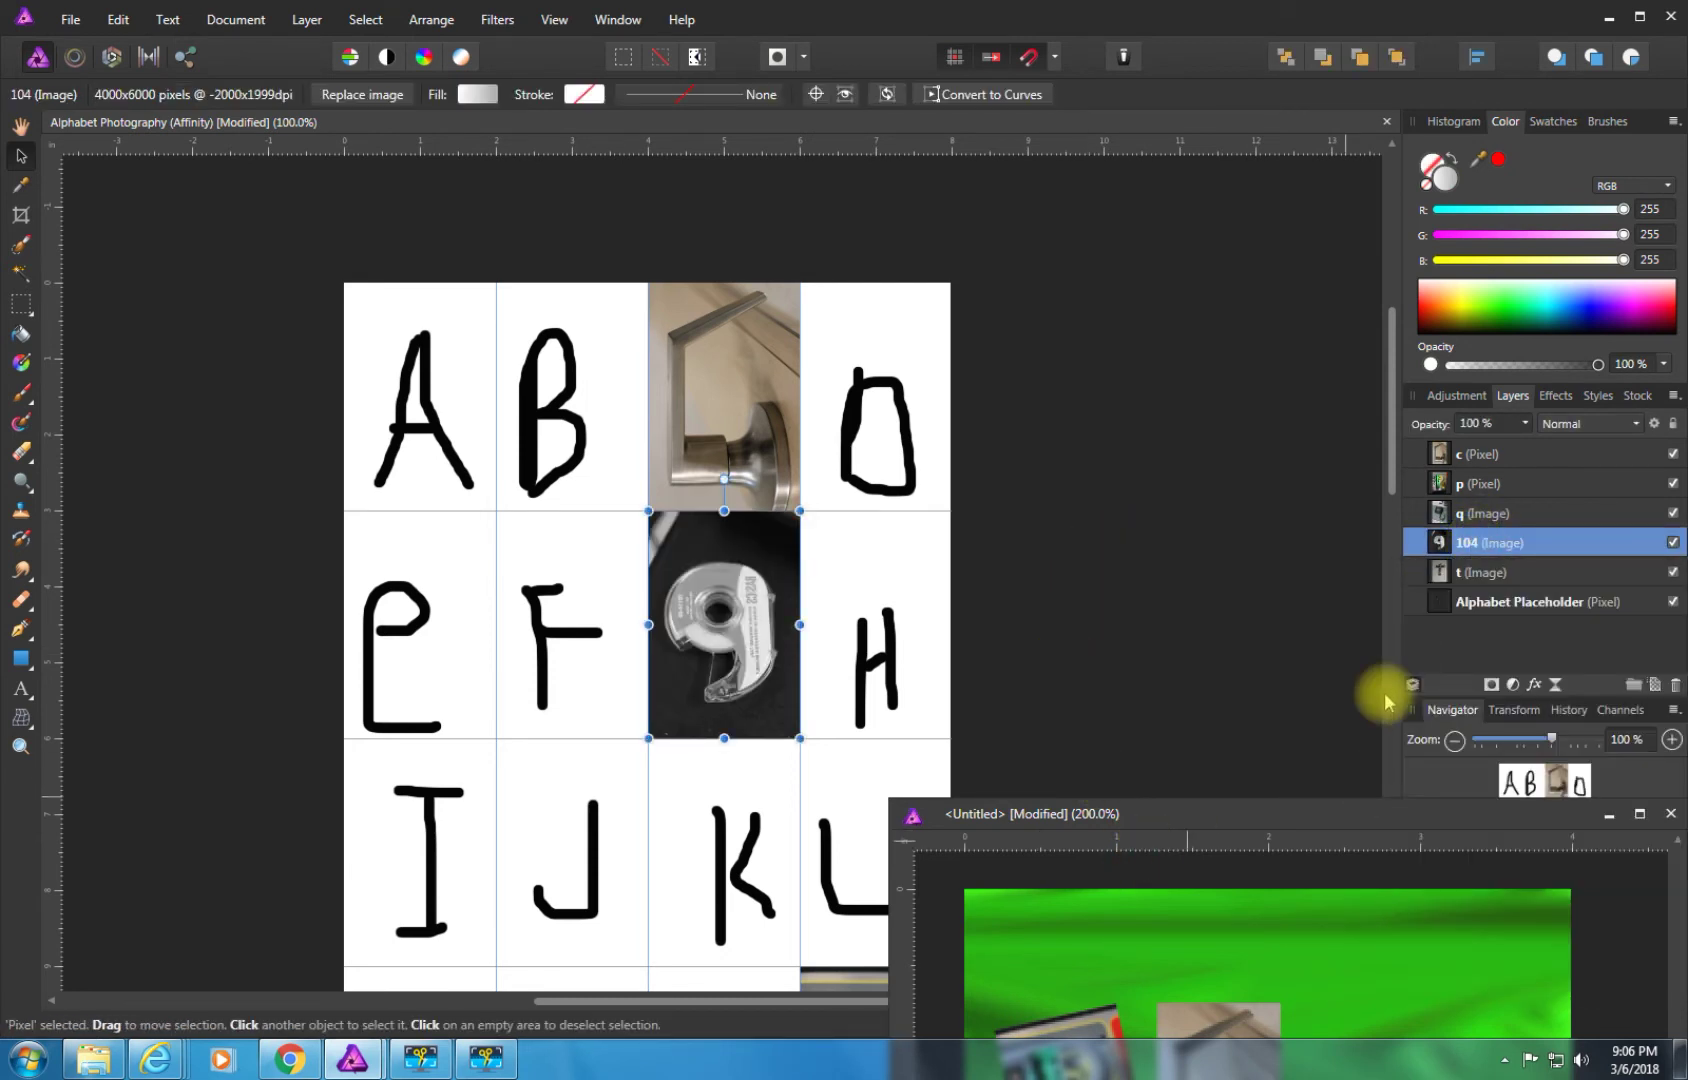
{"action": "left_click_drag", "start_coordinate": [1366, 812], "coordinate": [903, 210]}
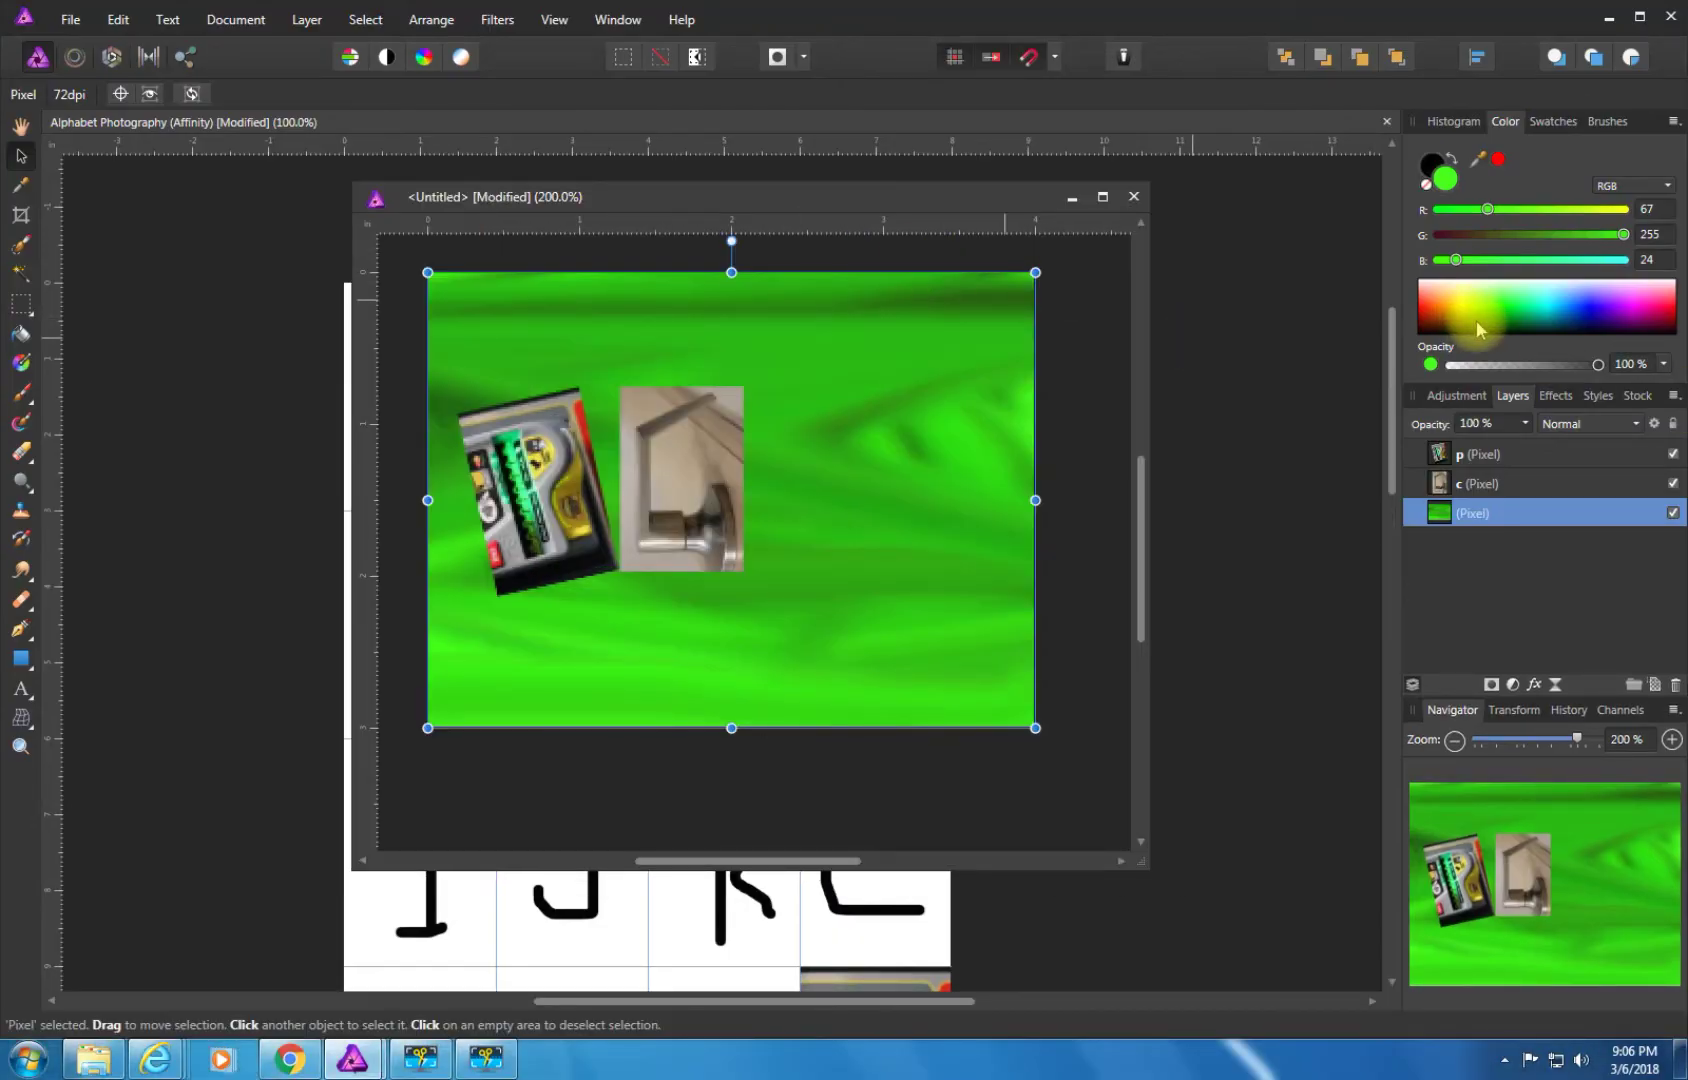
{"action": "right_click", "coordinate": [849, 479]}
{"action": "left_click", "coordinate": [869, 516]}
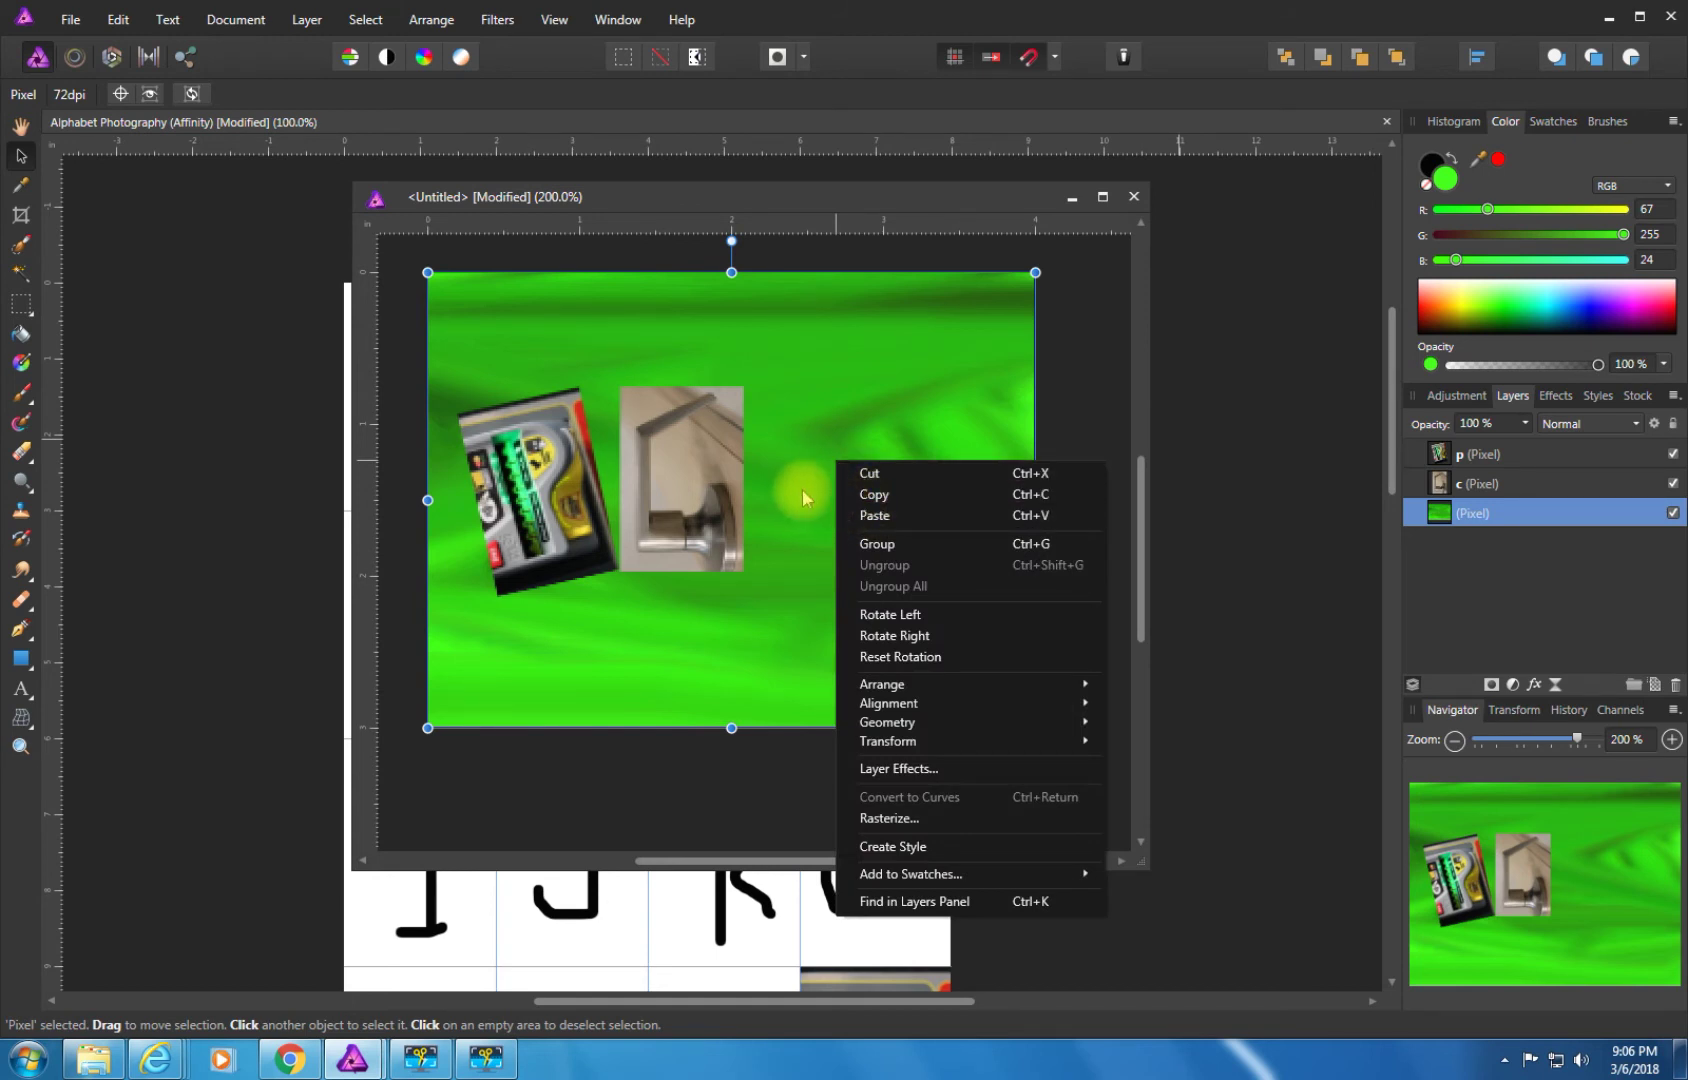
Bring the tape dispenser photo onto the green canvas, scale it down and place it directly beside the door handle photo.
{"action": "left_click_drag", "start_coordinate": [1090, 758], "coordinate": [781, 283]}
{"action": "key", "text": "ctrl+minus"}
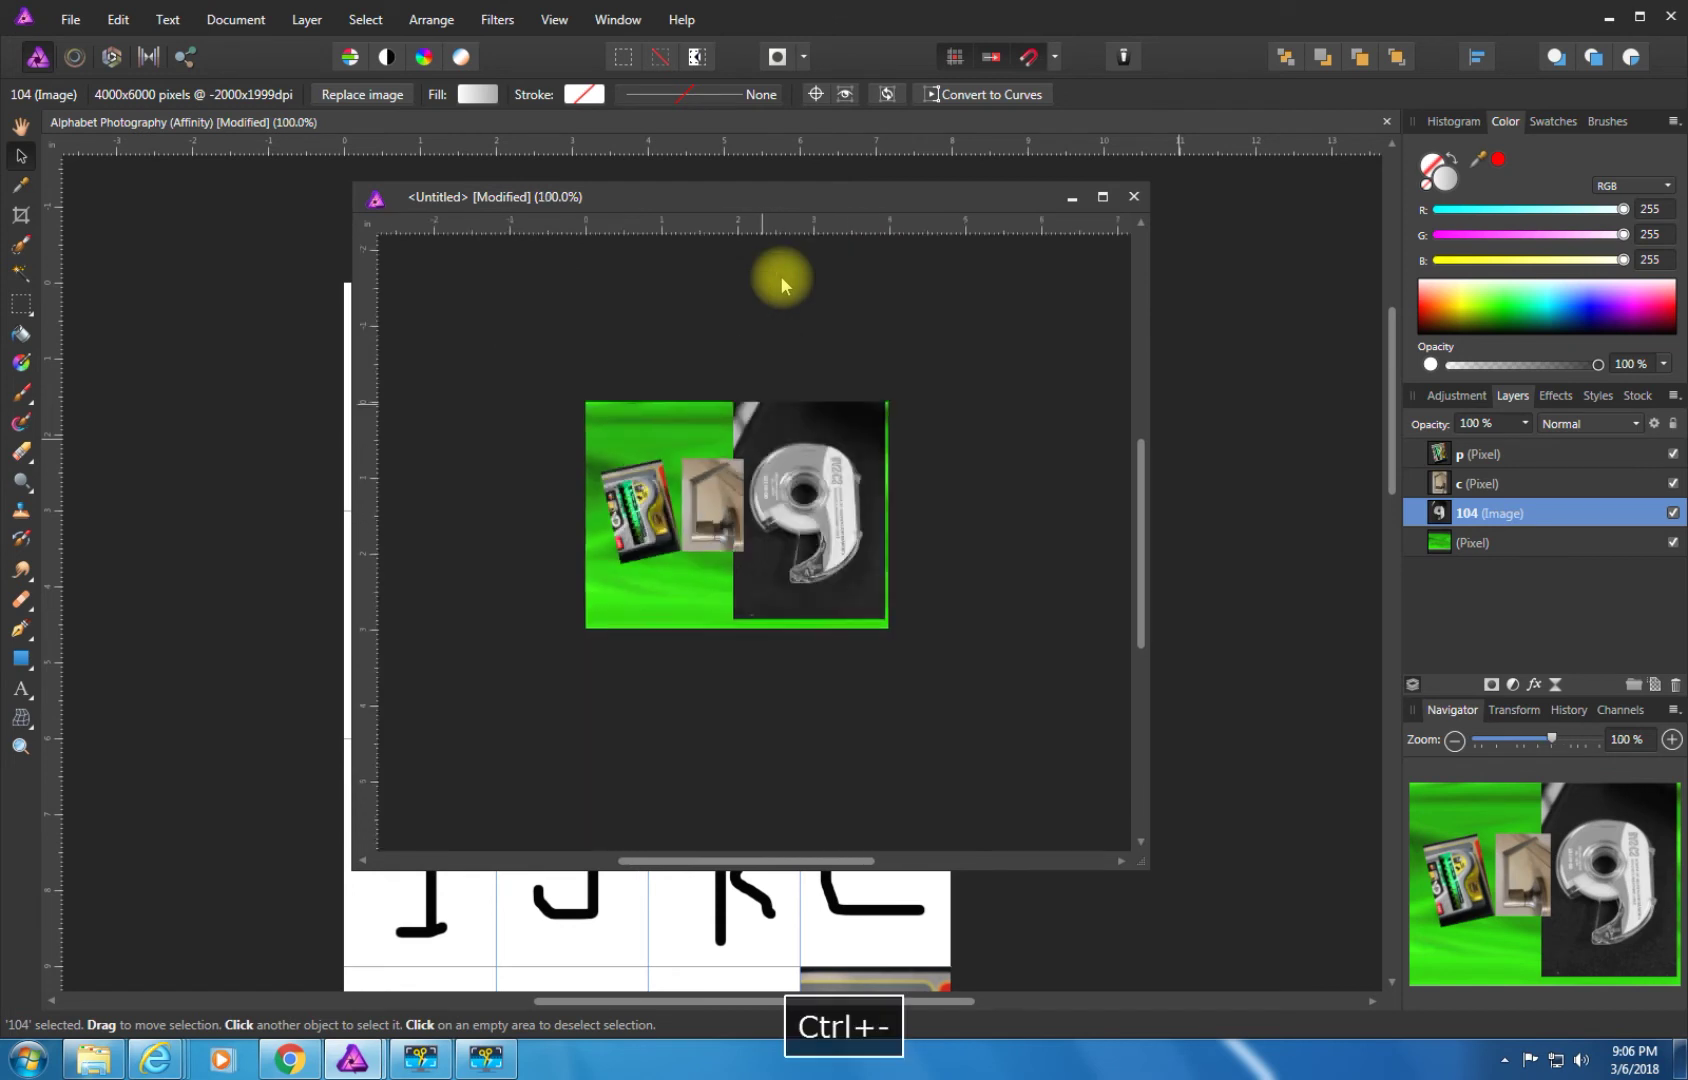
{"action": "key", "text": "ctrl+minus"}
{"action": "key", "text": "ctrl+equal"}
{"action": "key", "text": "ctrl+equal"}
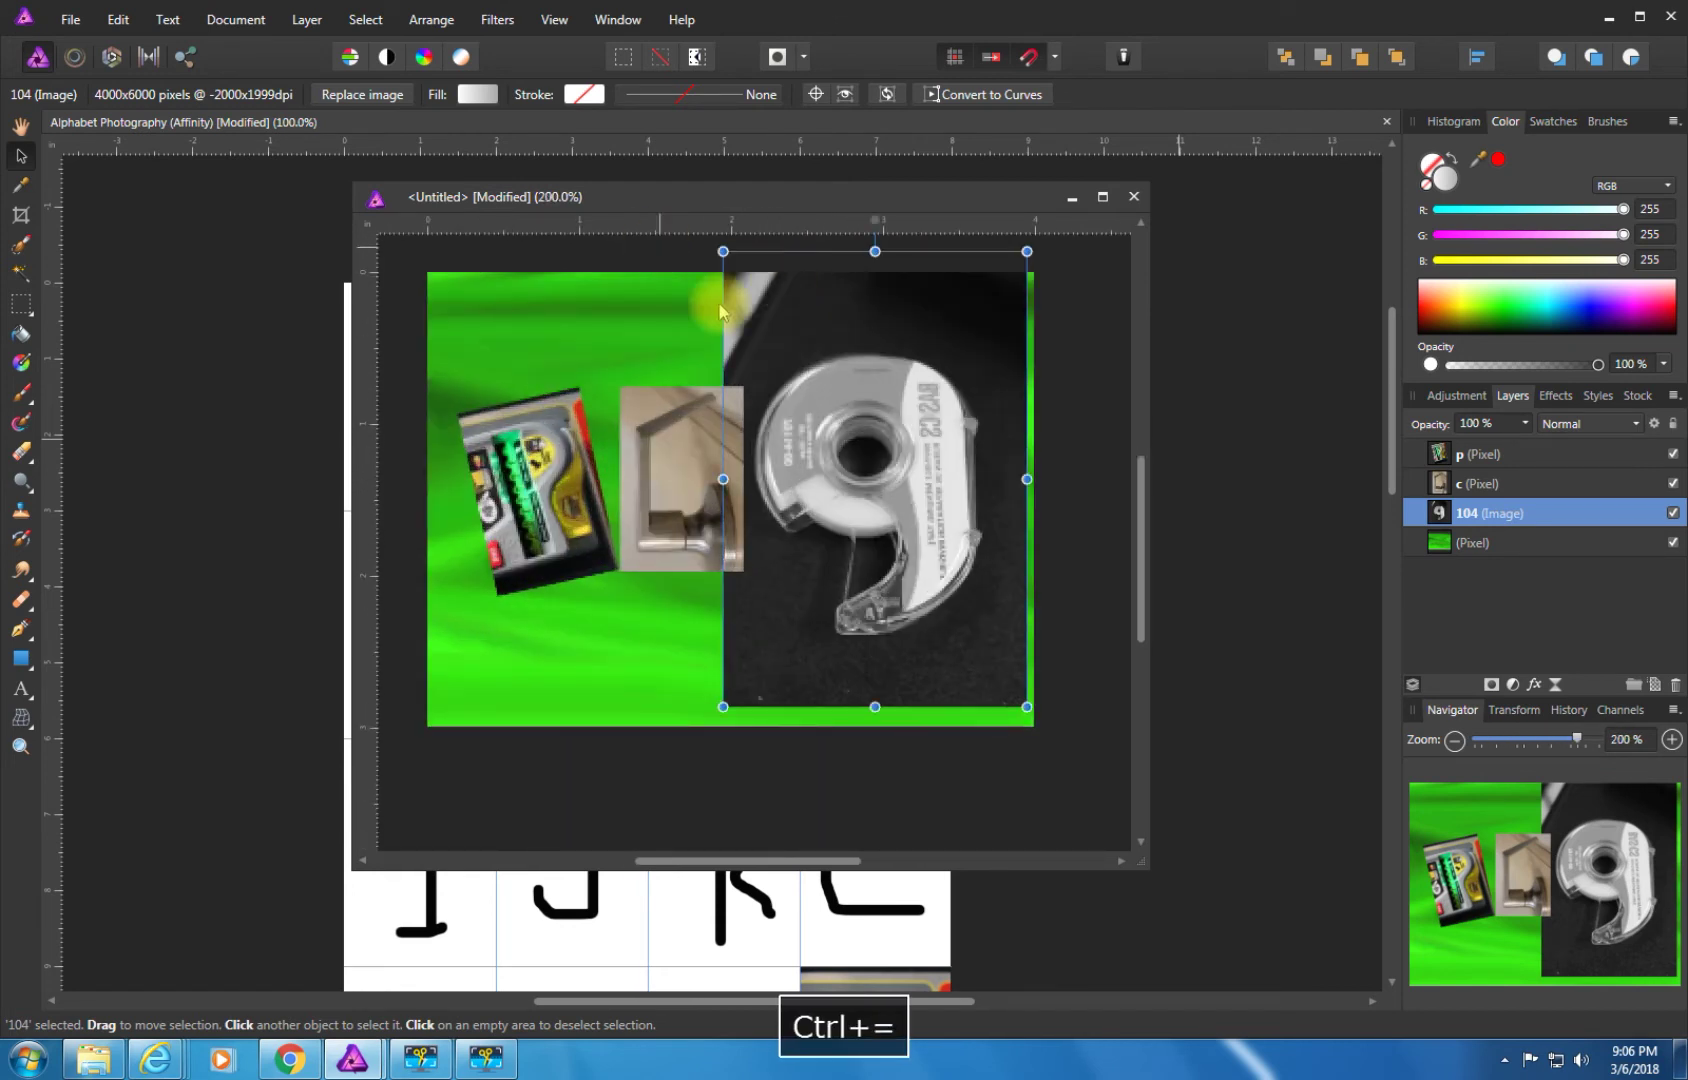
{"action": "left_click_drag", "start_coordinate": [724, 707], "coordinate": [896, 447]}
{"action": "left_click_drag", "start_coordinate": [931, 377], "coordinate": [783, 532]}
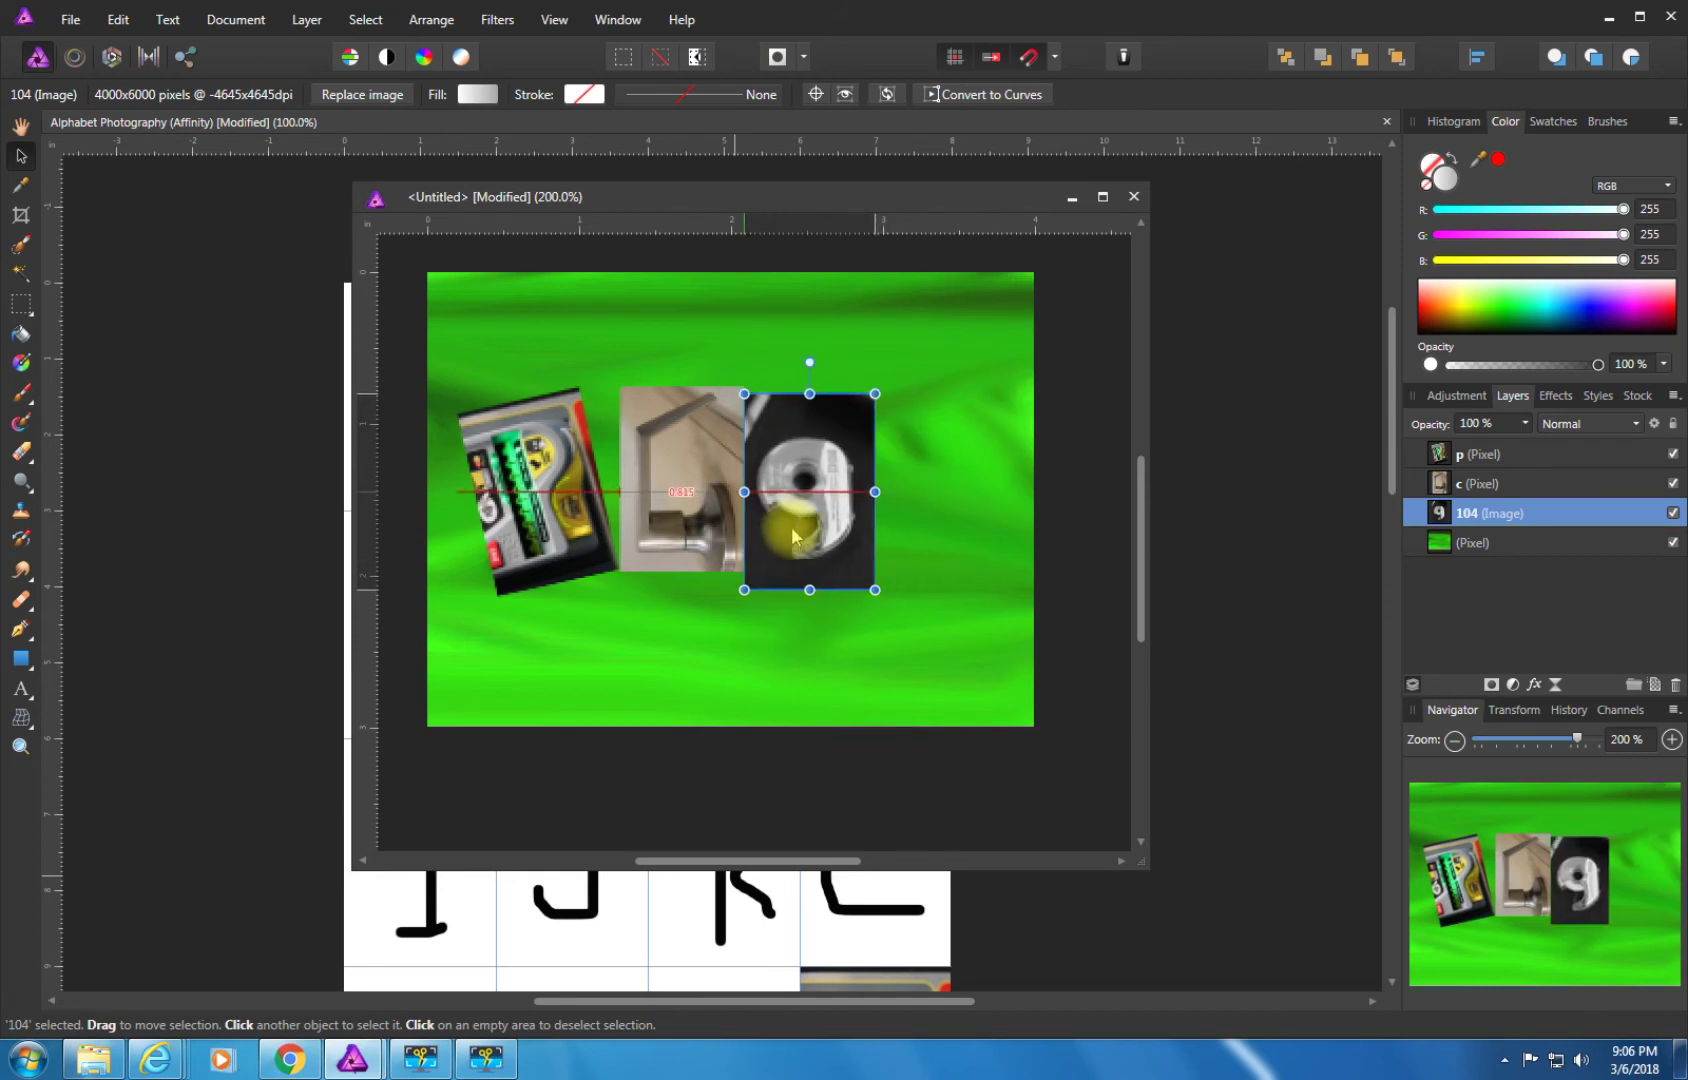
Move the p, c and tape dispenser photos up into a row near the green canvas's upper edge.
{"action": "left_click_drag", "start_coordinate": [573, 457], "coordinate": [568, 371]}
{"action": "left_click_drag", "start_coordinate": [672, 455], "coordinate": [668, 380]}
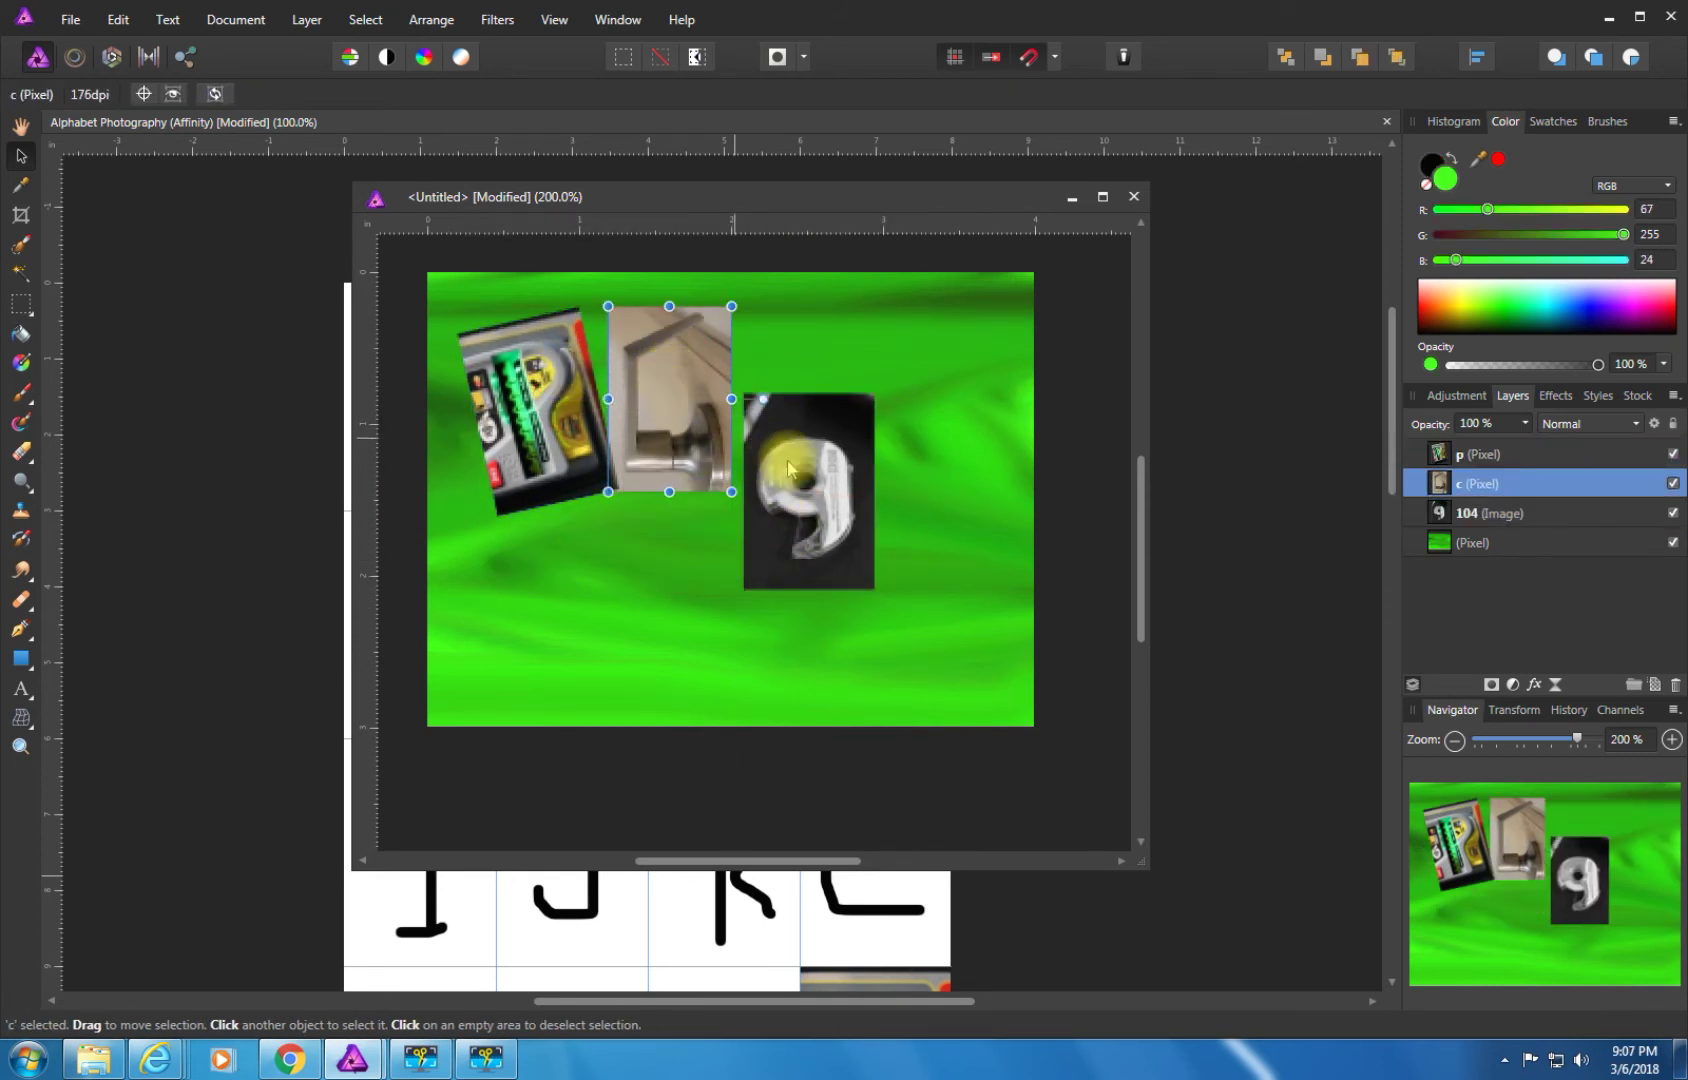
{"action": "left_click_drag", "start_coordinate": [797, 416], "coordinate": [784, 341]}
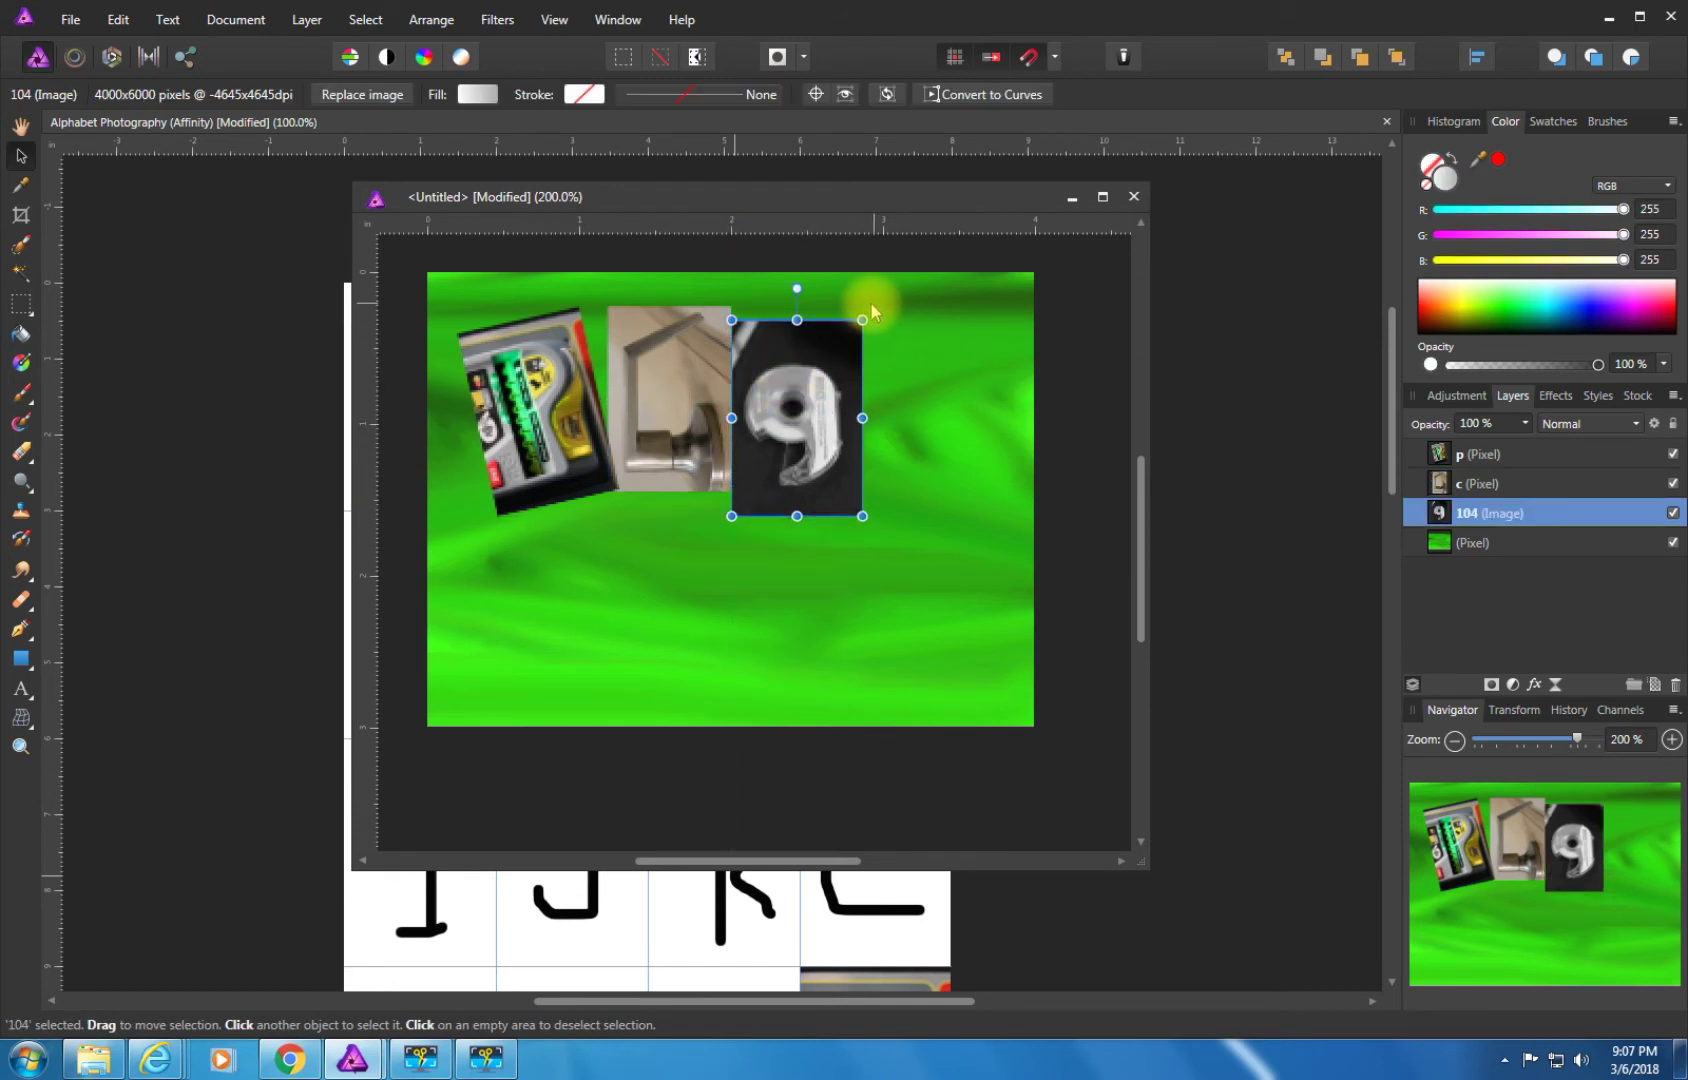
Tilt the tape dispenser photo slightly clockwise and nudge it up against the door handle photo.
{"action": "left_click_drag", "start_coordinate": [870, 301], "coordinate": [893, 316]}
{"action": "left_click_drag", "start_coordinate": [813, 417], "coordinate": [815, 407]}
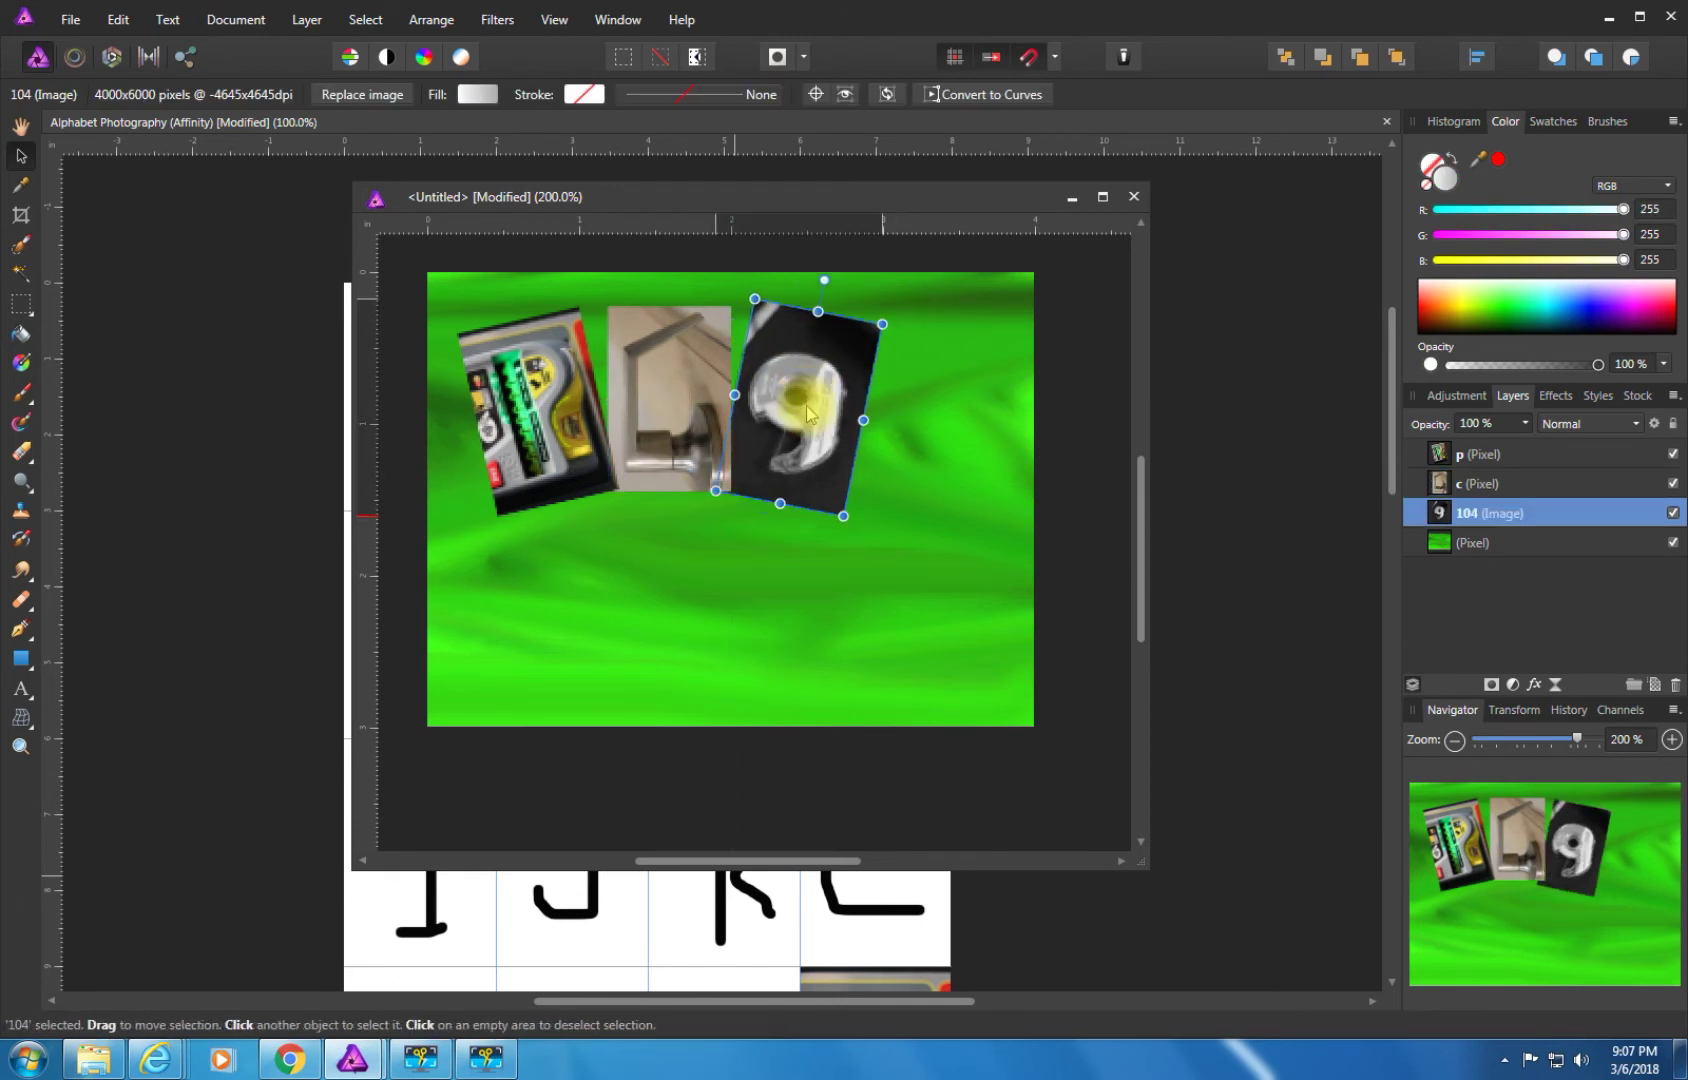
{"action": "key", "text": "Return"}
{"action": "left_click", "coordinate": [911, 460]}
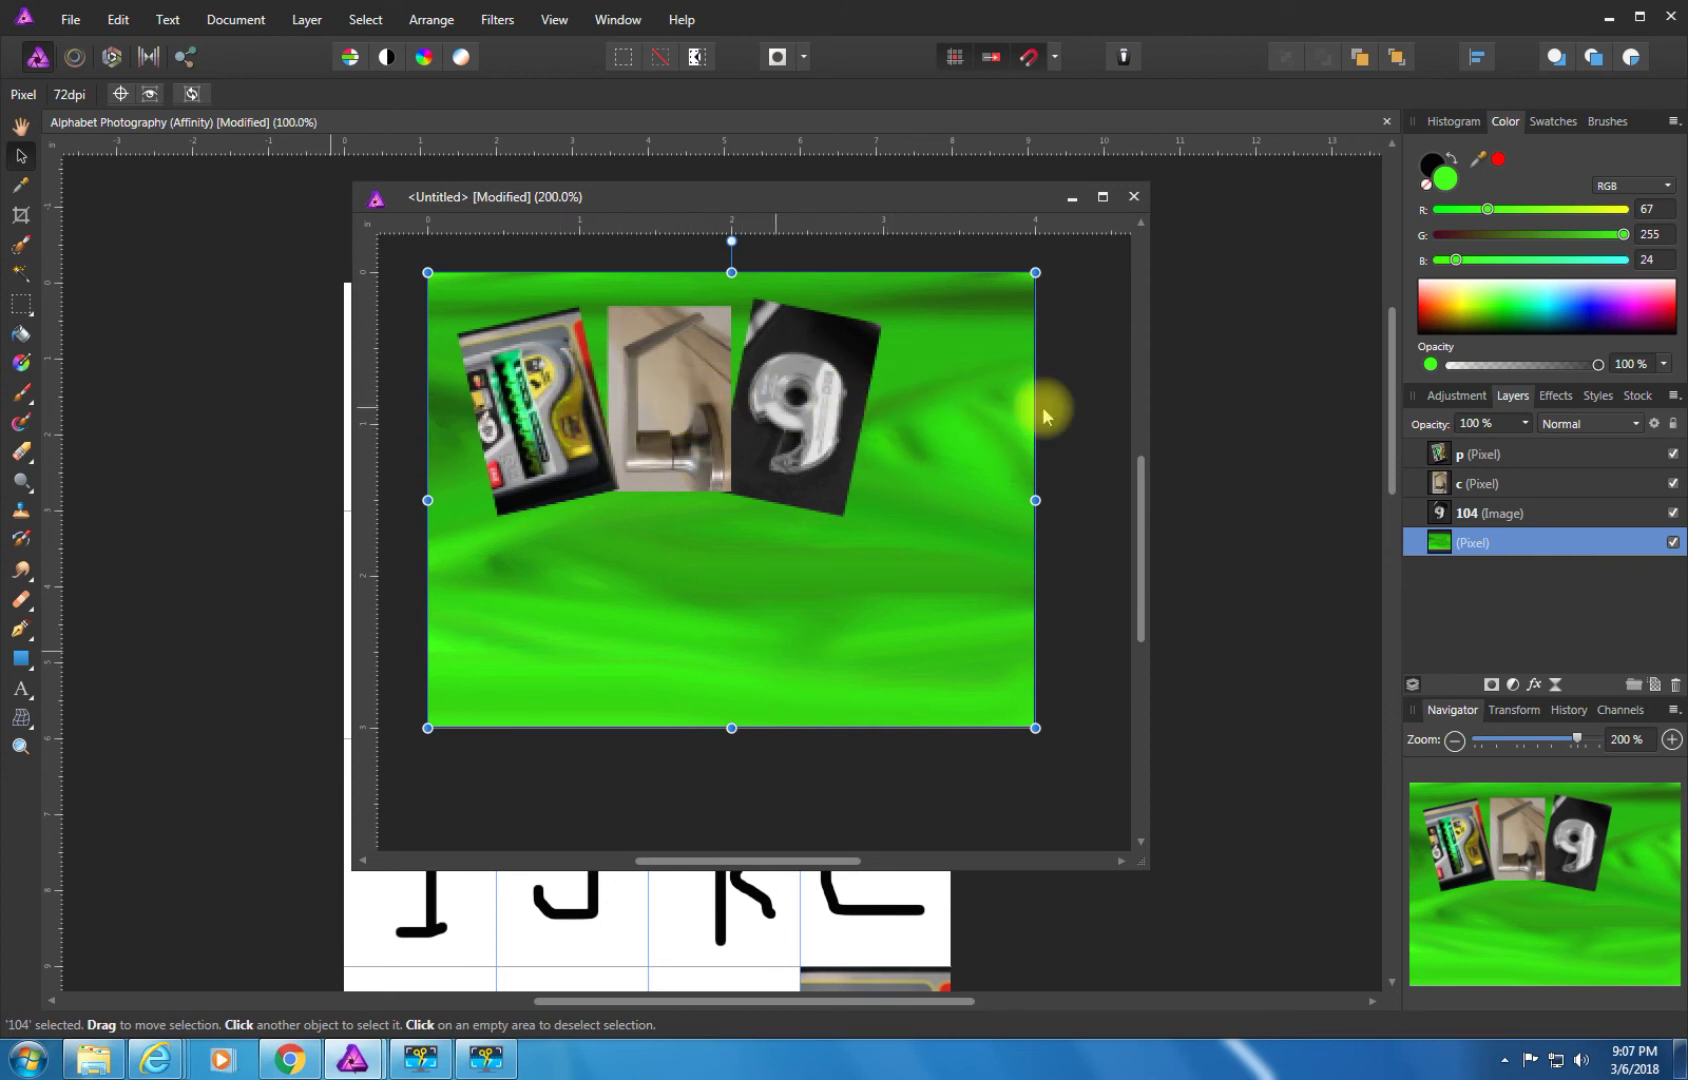
Move the green document's window aside and copy the padlock photo (layer q) from the alphabet document.
{"action": "left_click", "coordinate": [1278, 421]}
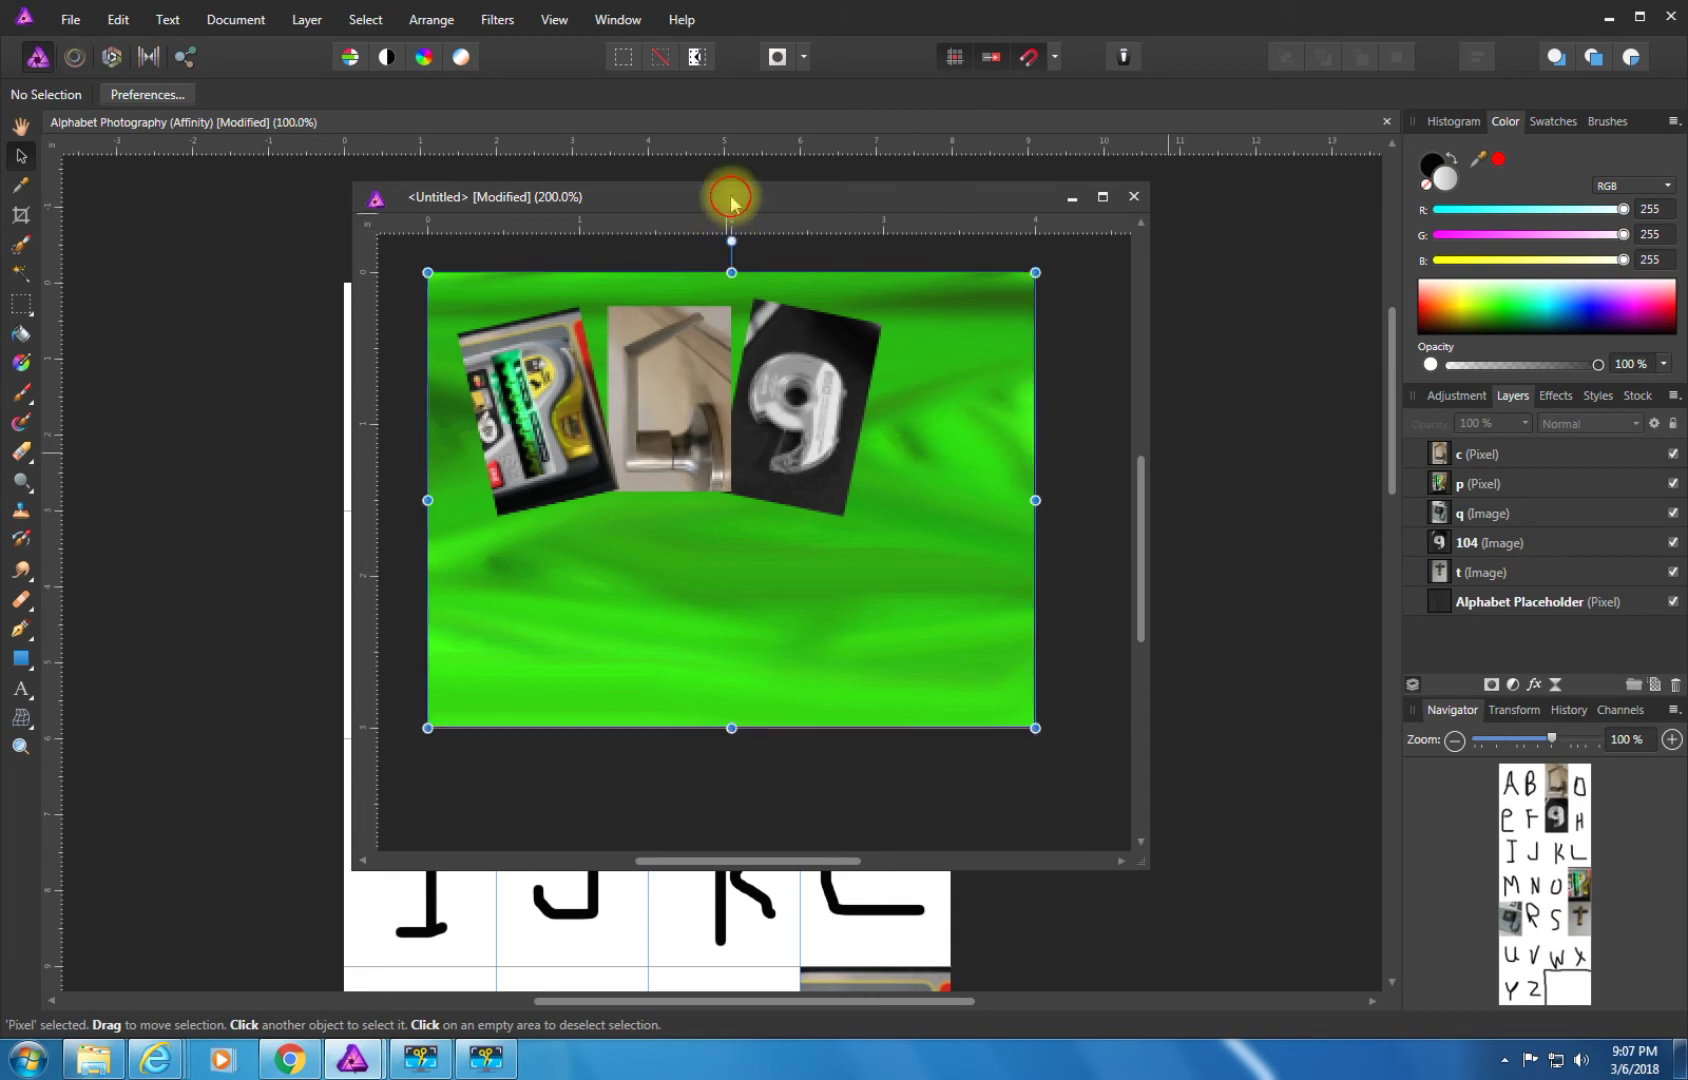
{"action": "left_click_drag", "start_coordinate": [731, 200], "coordinate": [1340, 264]}
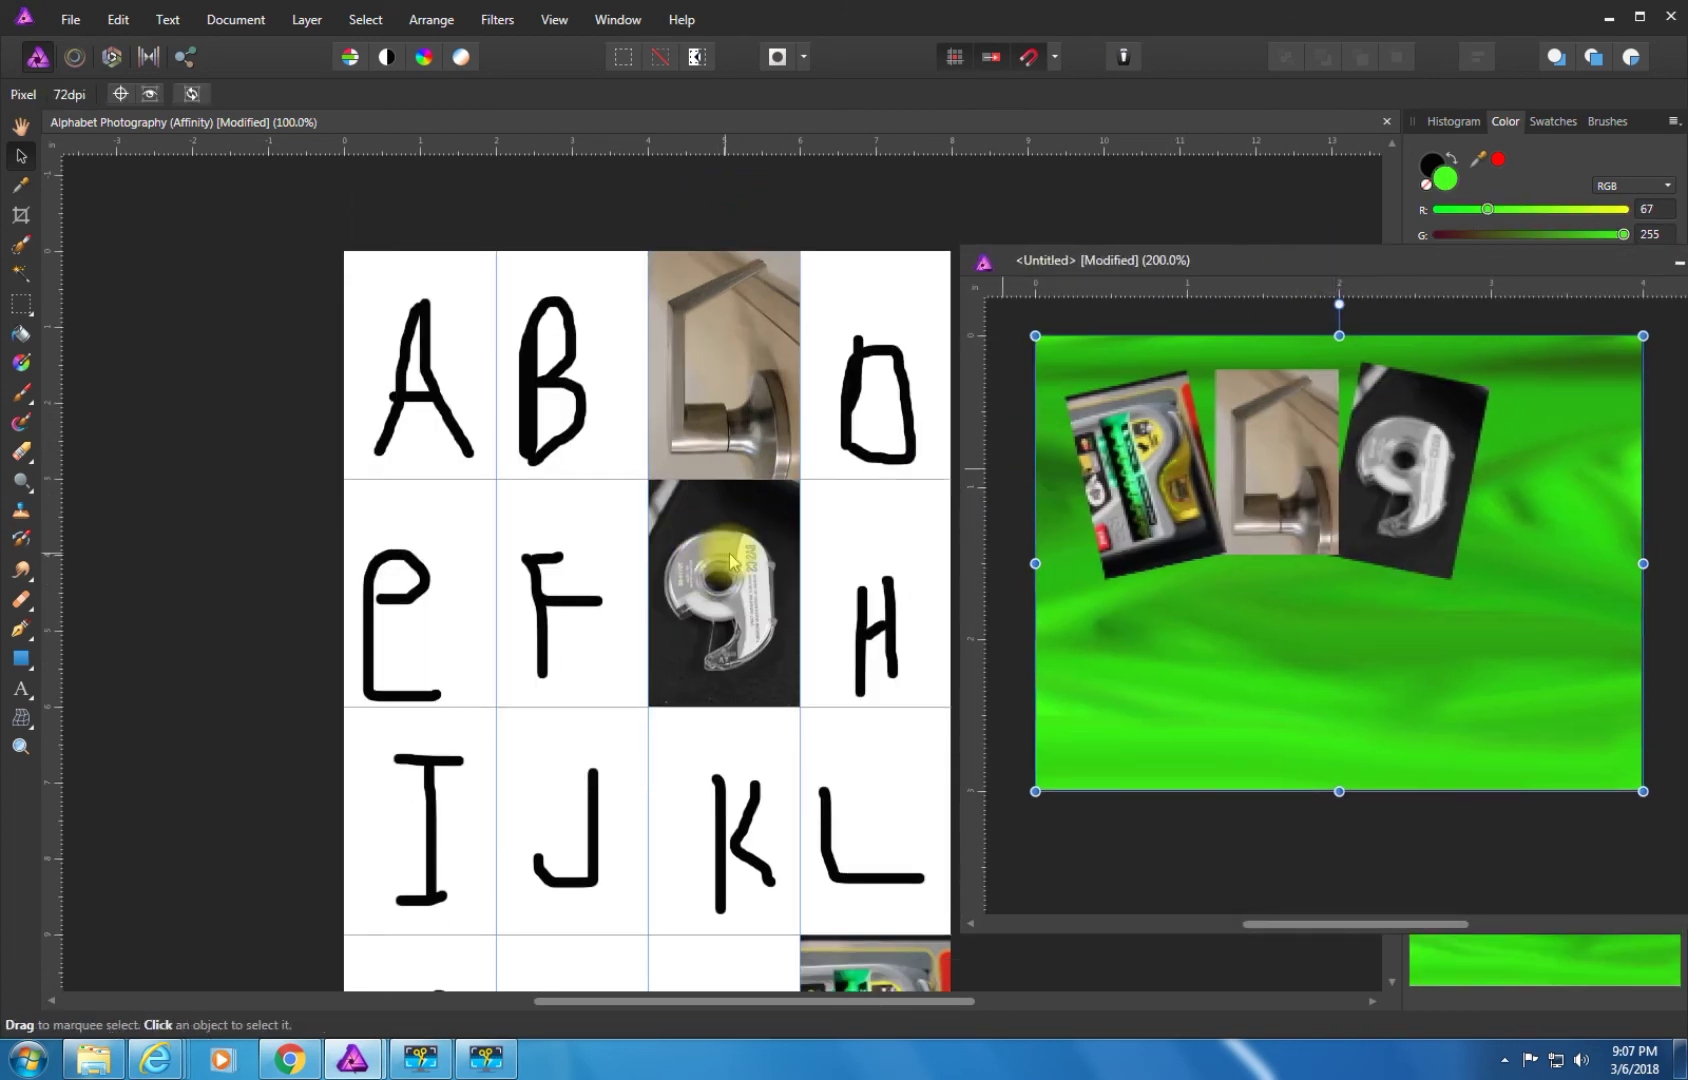
{"action": "scroll", "coordinate": [731, 563], "scroll_direction": "down", "scroll_amount": 3}
{"action": "scroll", "coordinate": [746, 558], "scroll_direction": "down", "scroll_amount": 2}
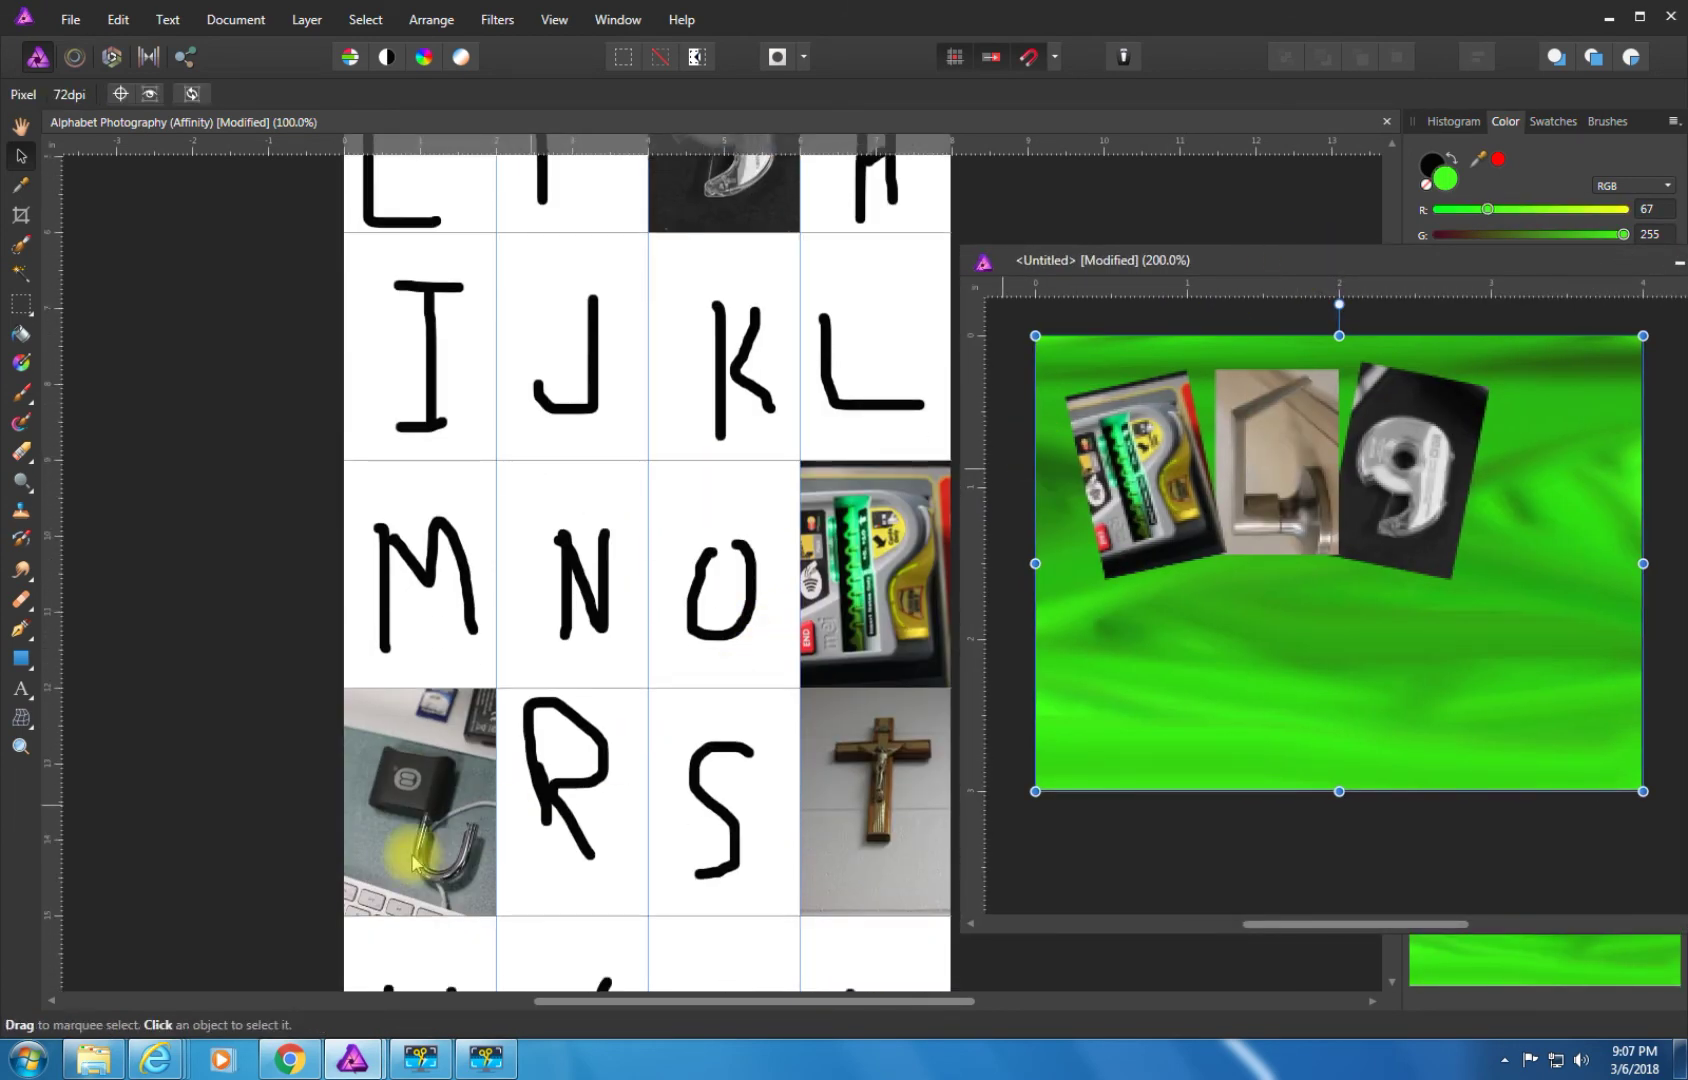
{"action": "left_click", "coordinate": [438, 778]}
{"action": "right_click", "coordinate": [482, 780]}
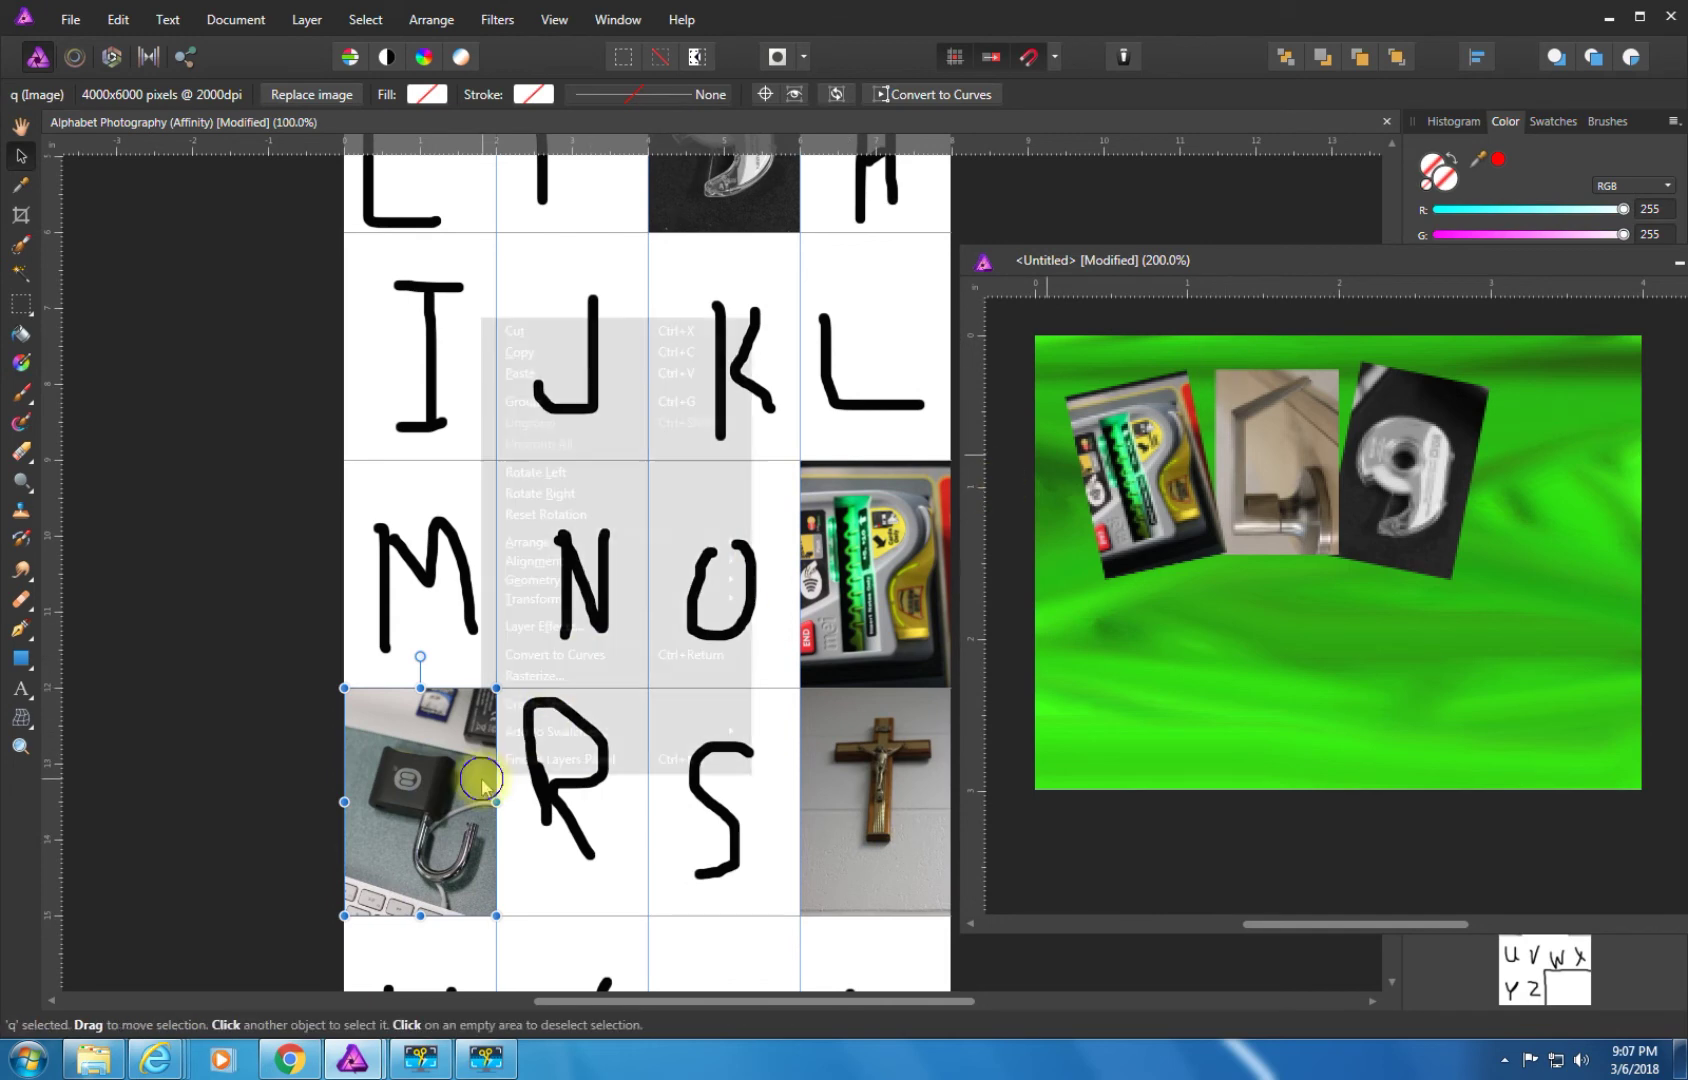
{"action": "left_click", "coordinate": [580, 351]}
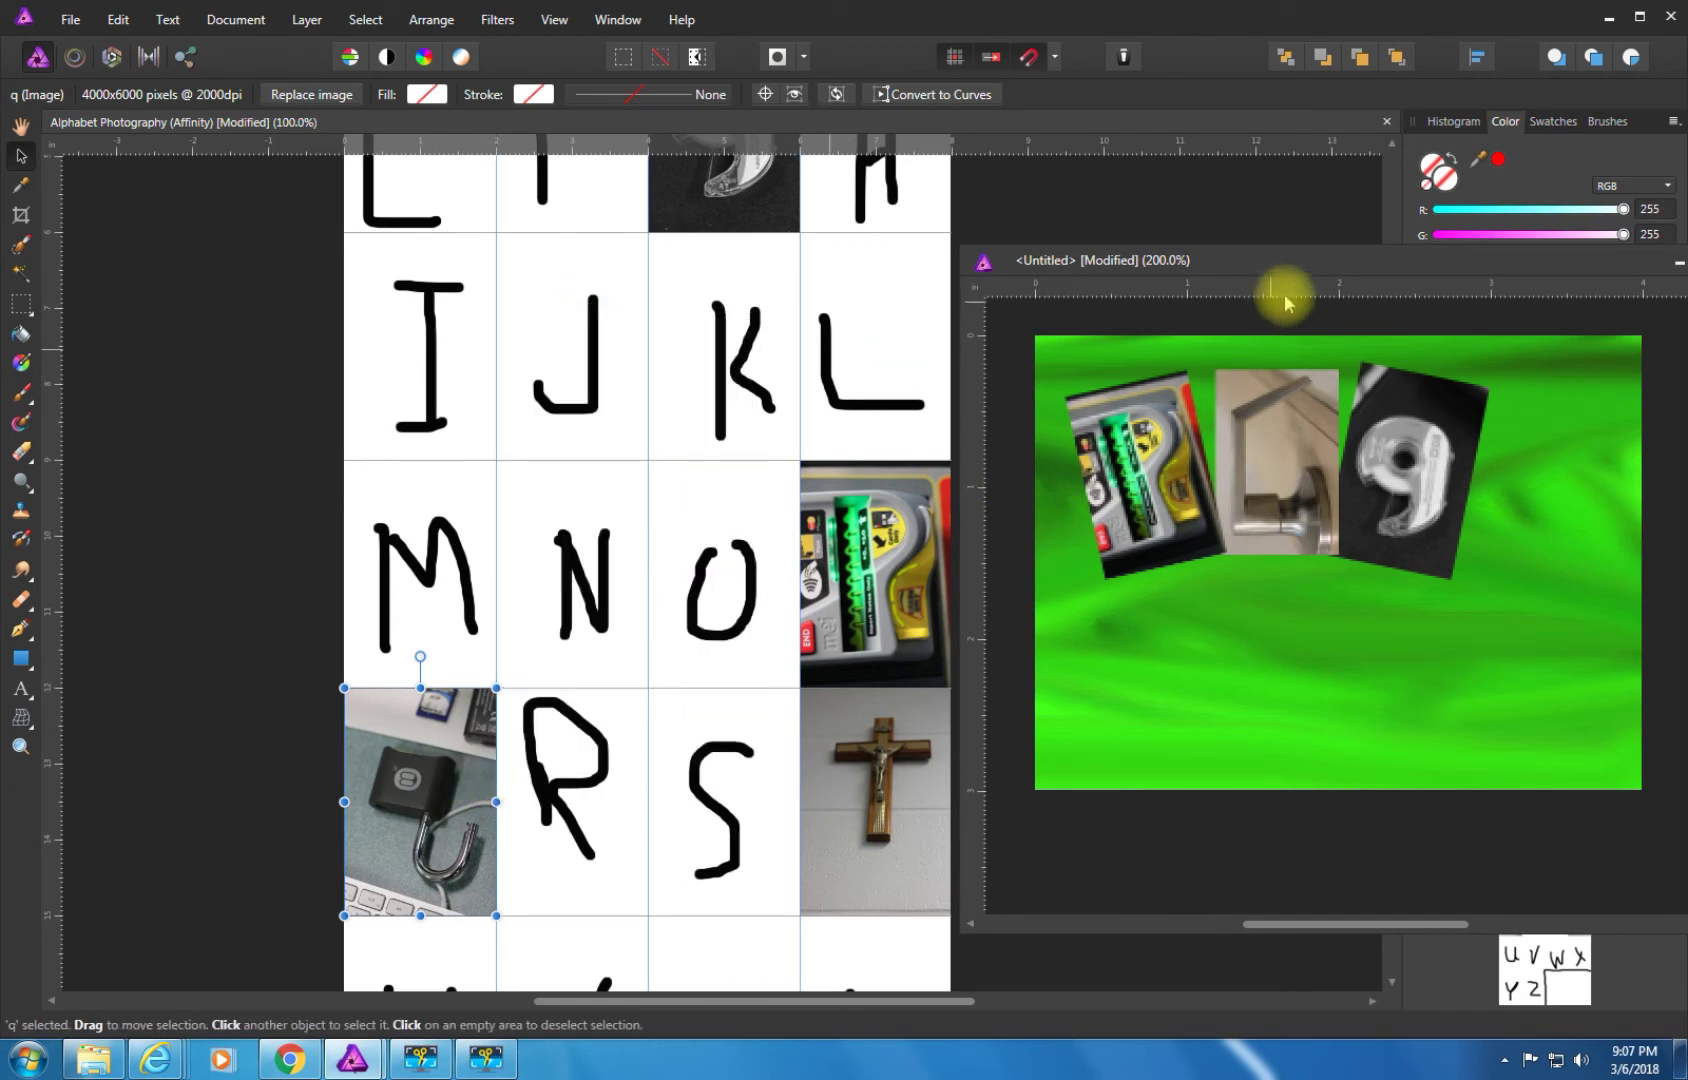
Bring the green document back to the middle of the workspace and paste the padlock photo into it.
{"action": "left_click", "coordinate": [1287, 302]}
{"action": "left_click_drag", "start_coordinate": [1157, 256], "coordinate": [733, 188]}
{"action": "right_click", "coordinate": [886, 582]}
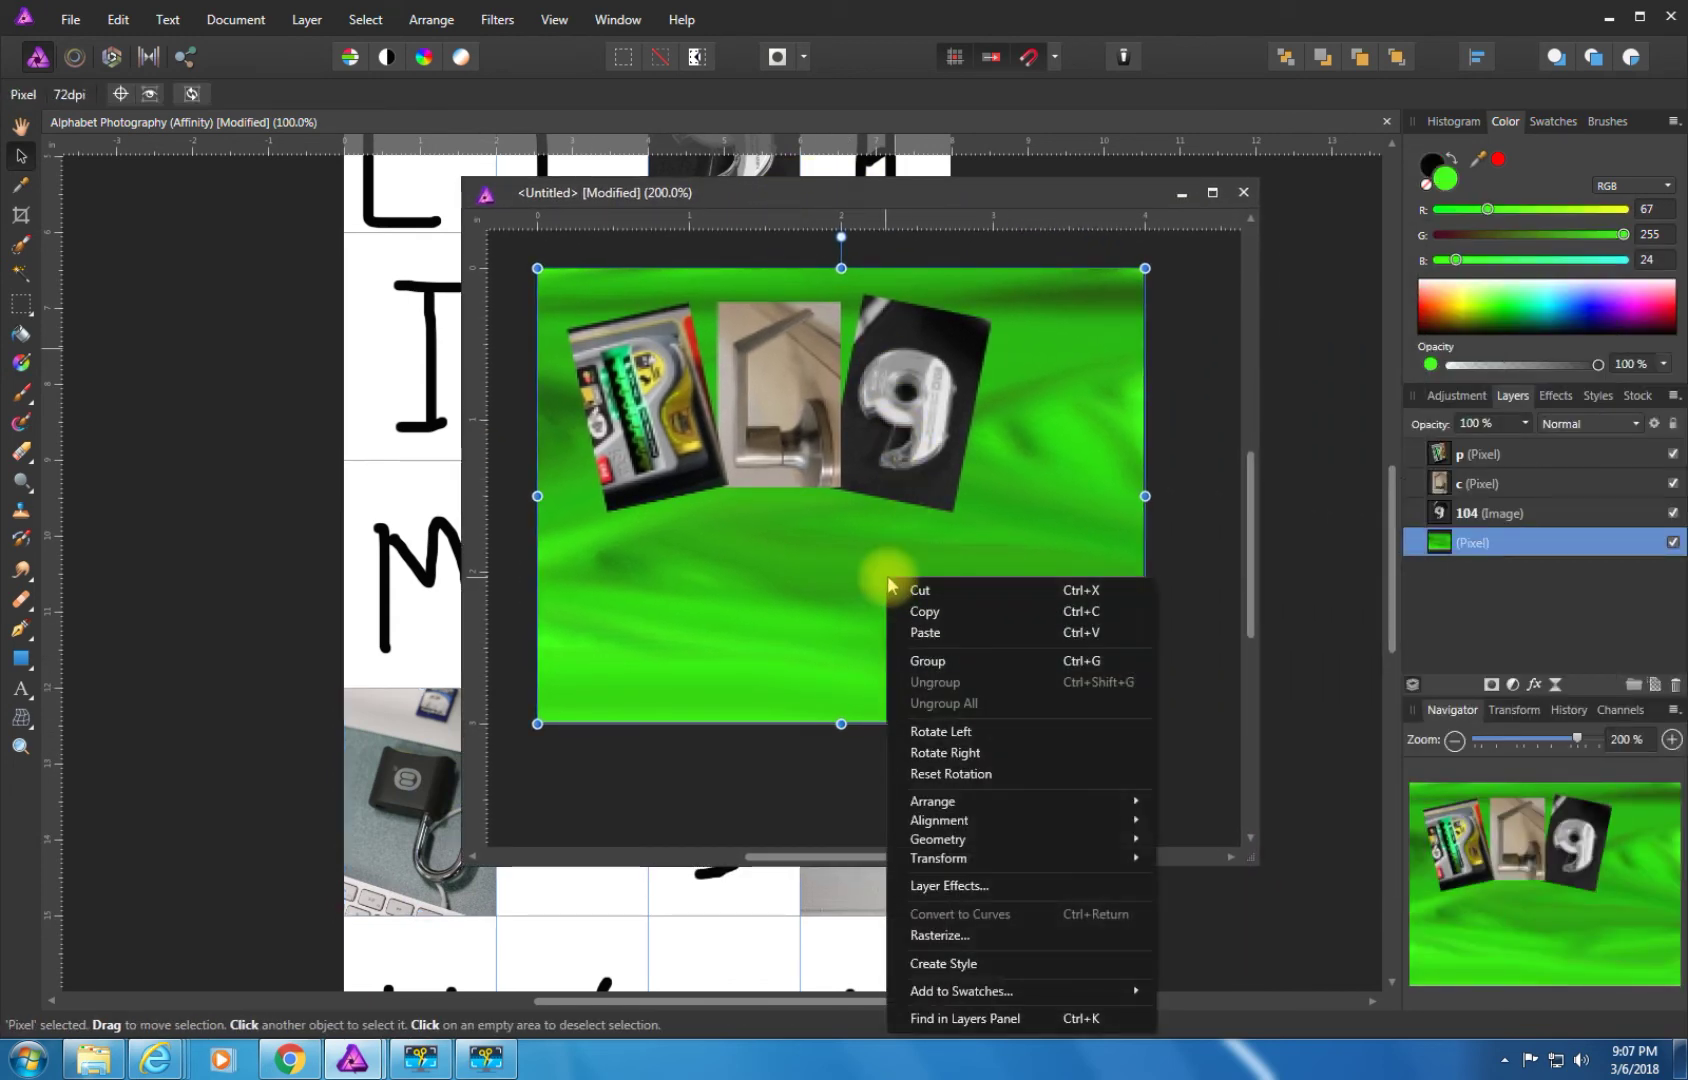
{"action": "left_click", "coordinate": [925, 632]}
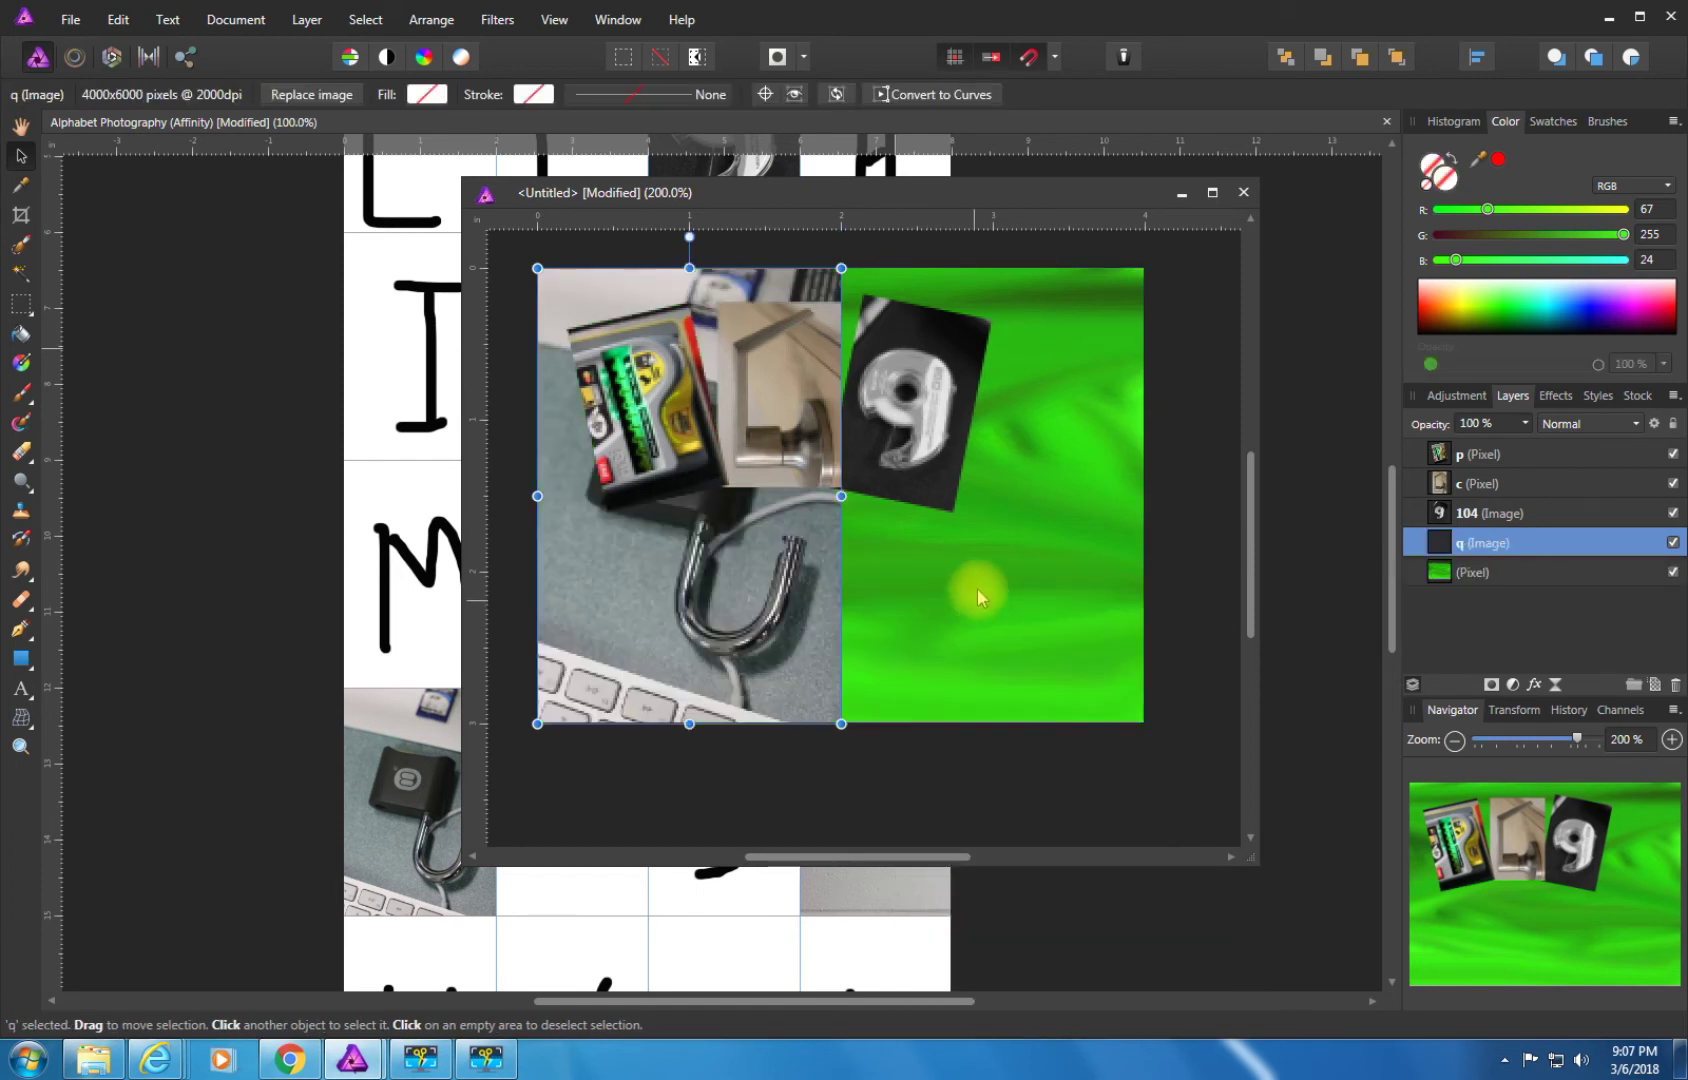
Scale down the padlock photo, tilt it slightly clockwise and place it against the tape dispenser photo as the row's fourth picture.
{"action": "left_click_drag", "start_coordinate": [840, 722], "coordinate": [628, 403]}
{"action": "left_click_drag", "start_coordinate": [576, 290], "coordinate": [1027, 400]}
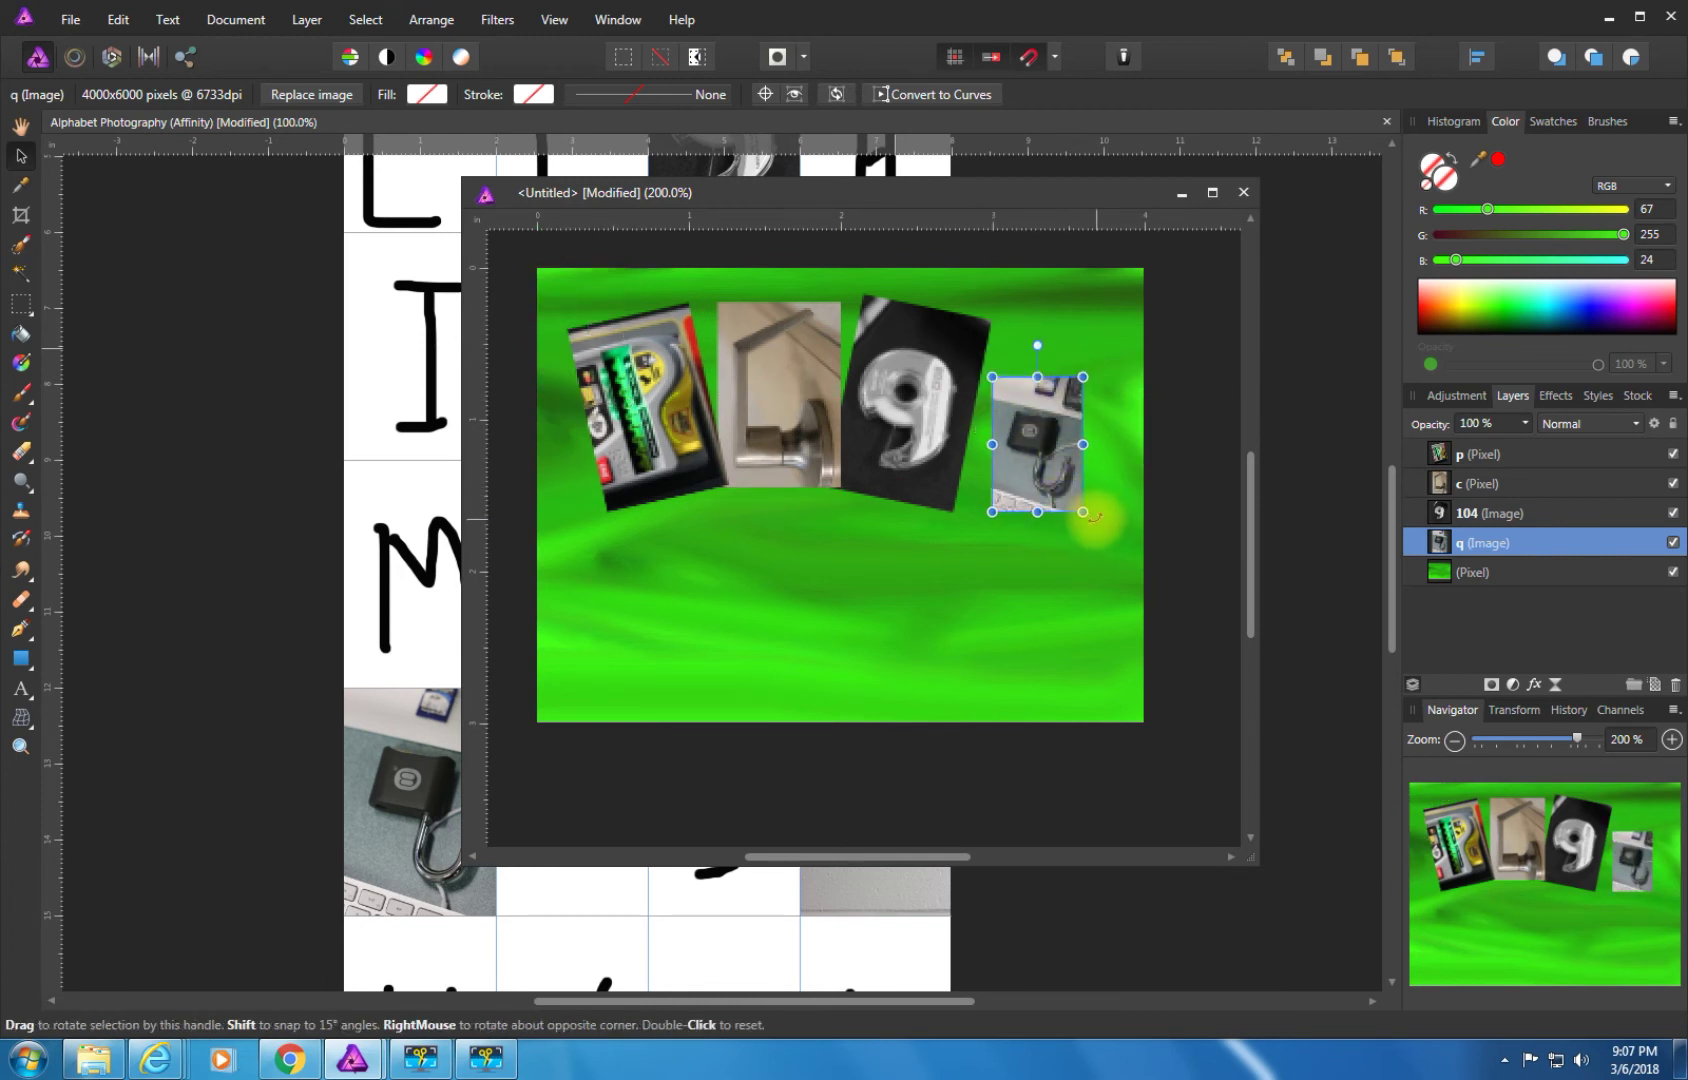
{"action": "left_click_drag", "start_coordinate": [1093, 516], "coordinate": [1072, 524]}
{"action": "left_click_drag", "start_coordinate": [1092, 384], "coordinate": [1143, 336]}
{"action": "left_click_drag", "start_coordinate": [1062, 418], "coordinate": [1043, 421]}
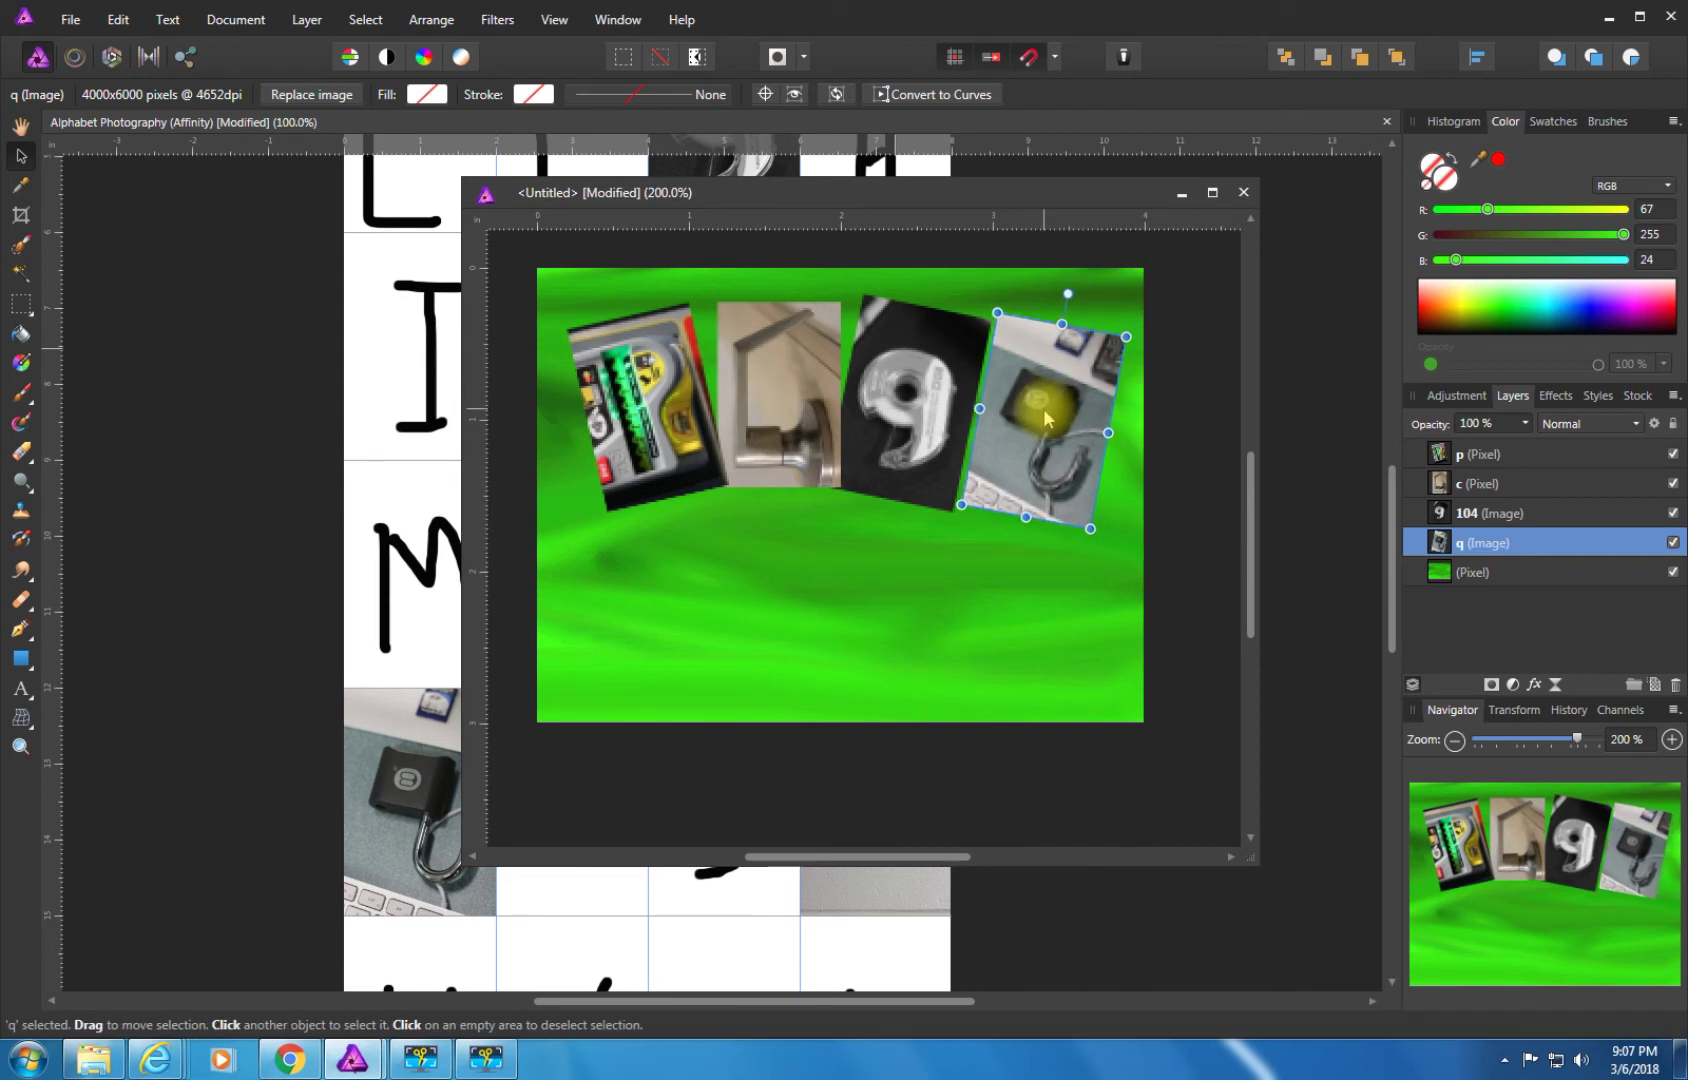
{"action": "left_click", "coordinate": [1171, 500]}
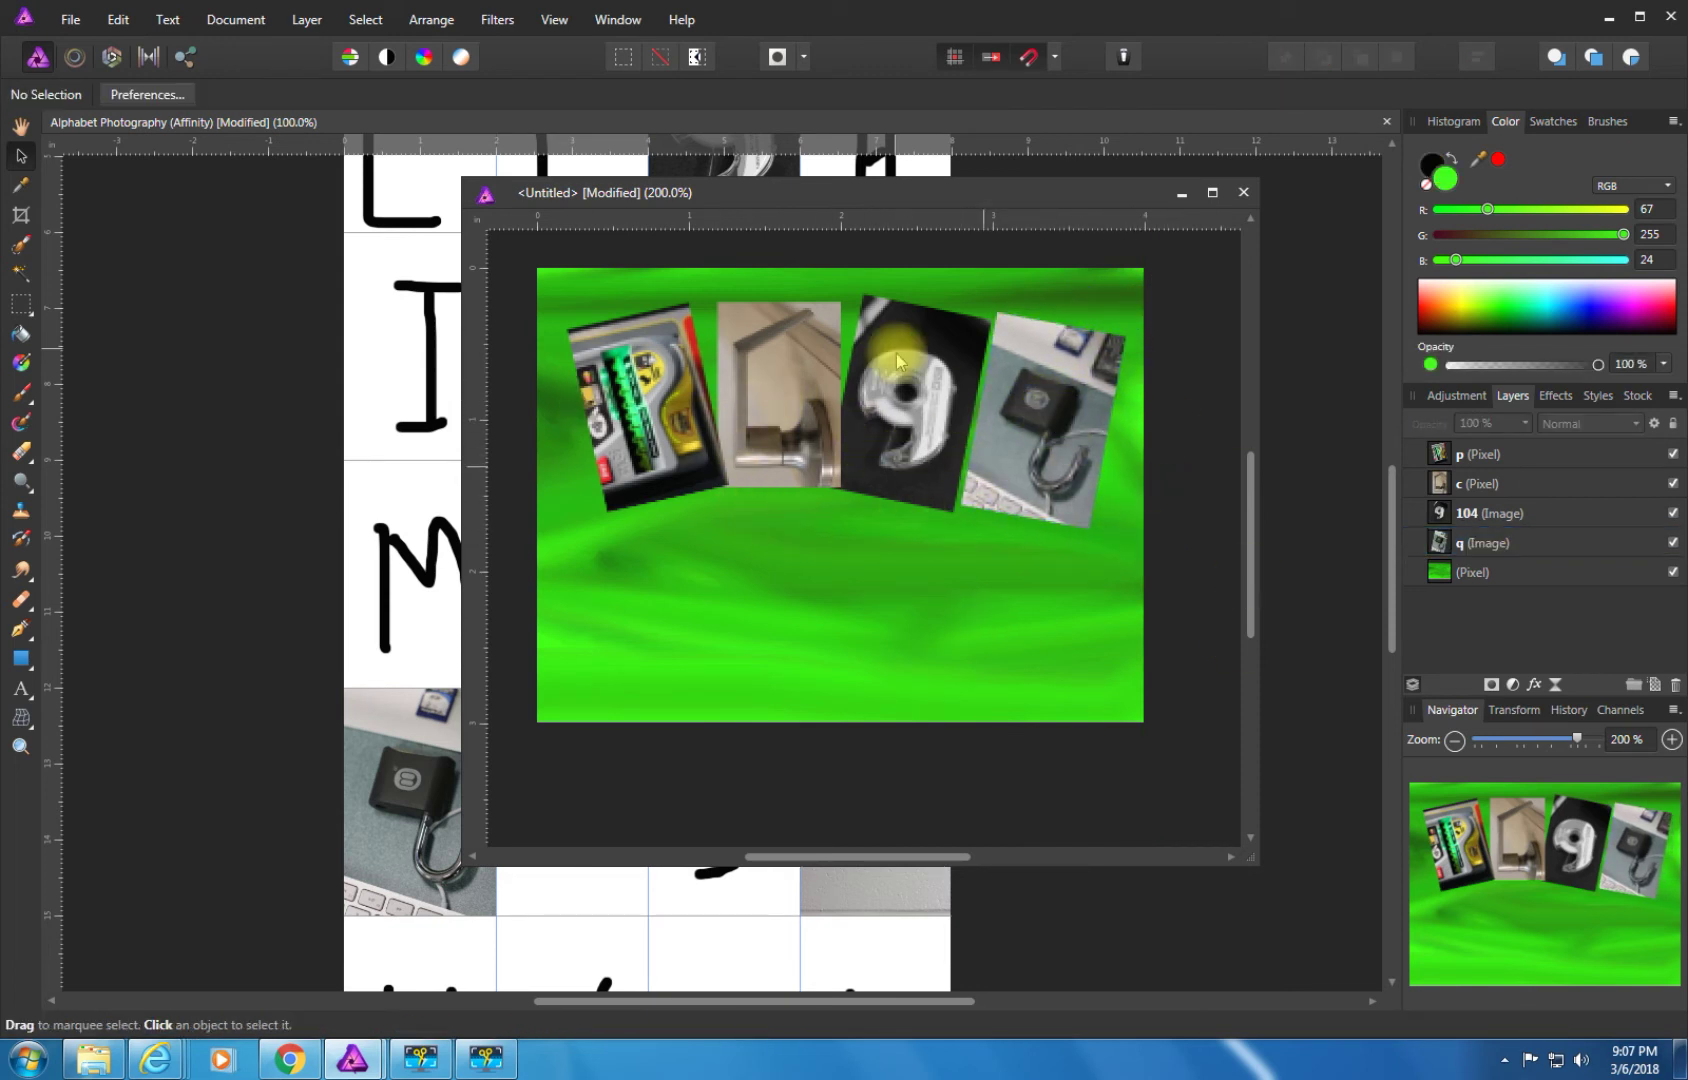
Flatten the green document so the four photos and the painted background form a single layer.
{"action": "left_click_drag", "start_coordinate": [852, 190], "coordinate": [879, 208]}
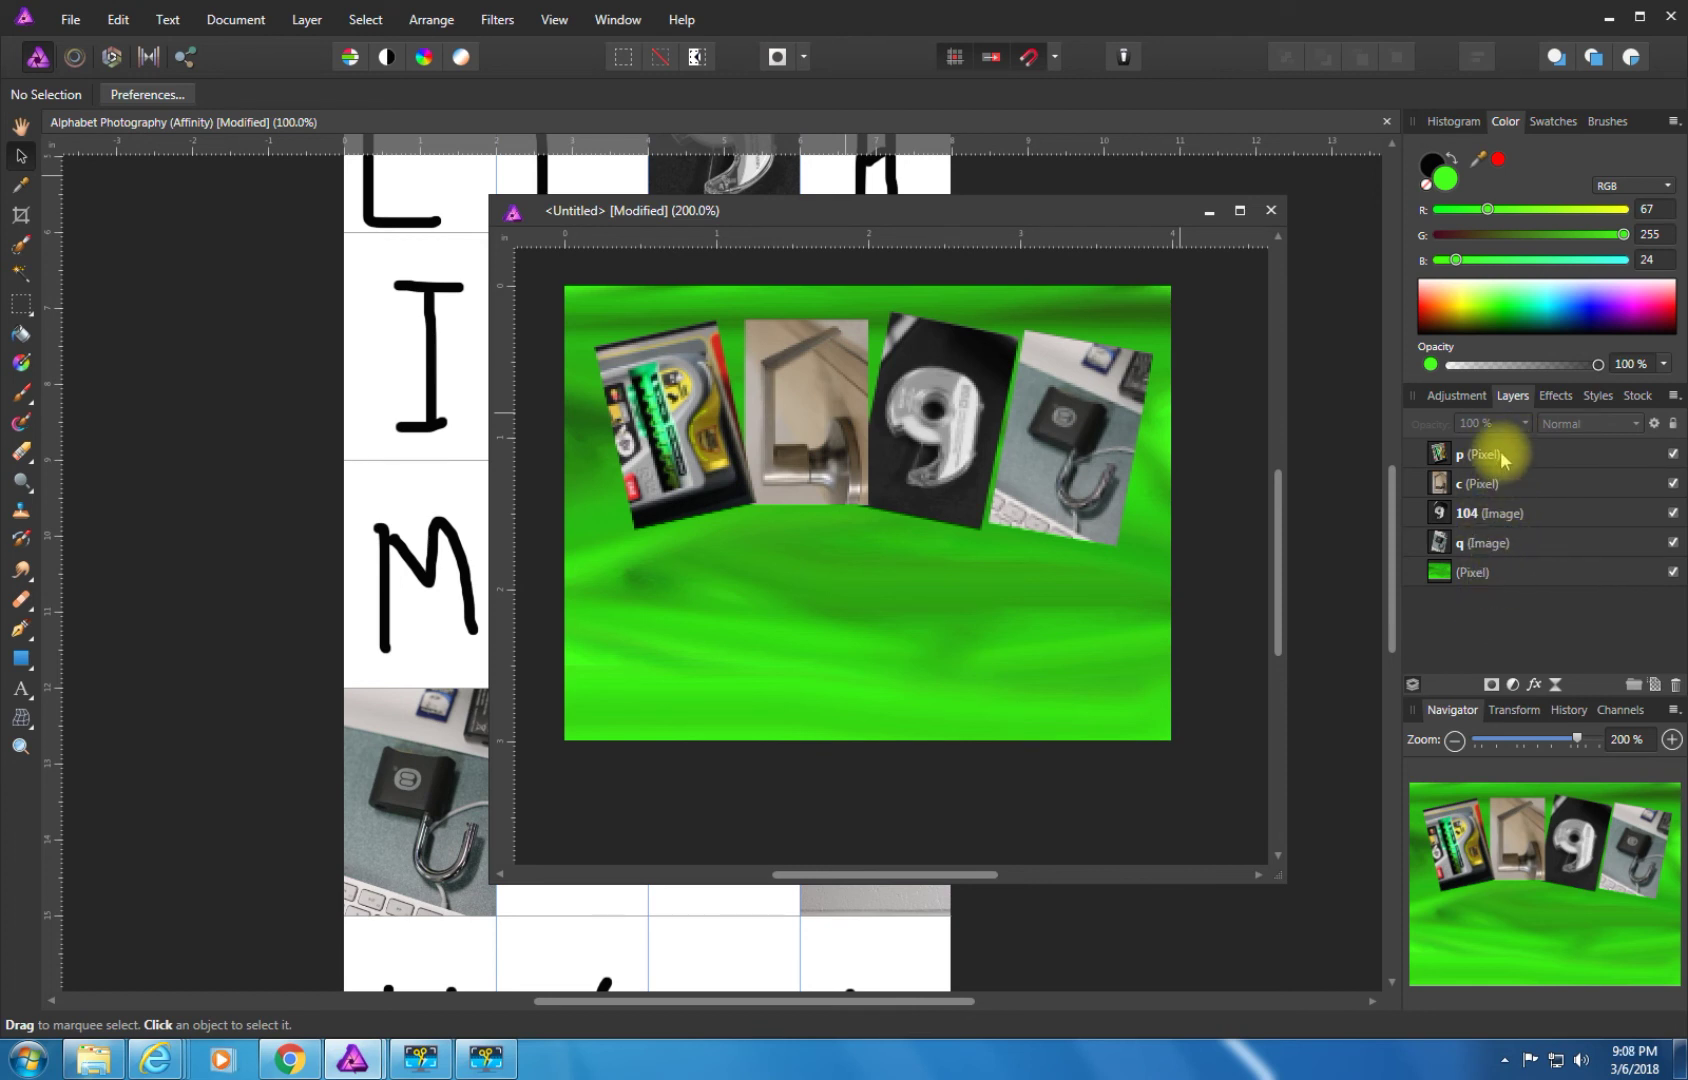
{"action": "left_click", "coordinate": [497, 16]}
{"action": "mouse_move", "coordinate": [369, 31]}
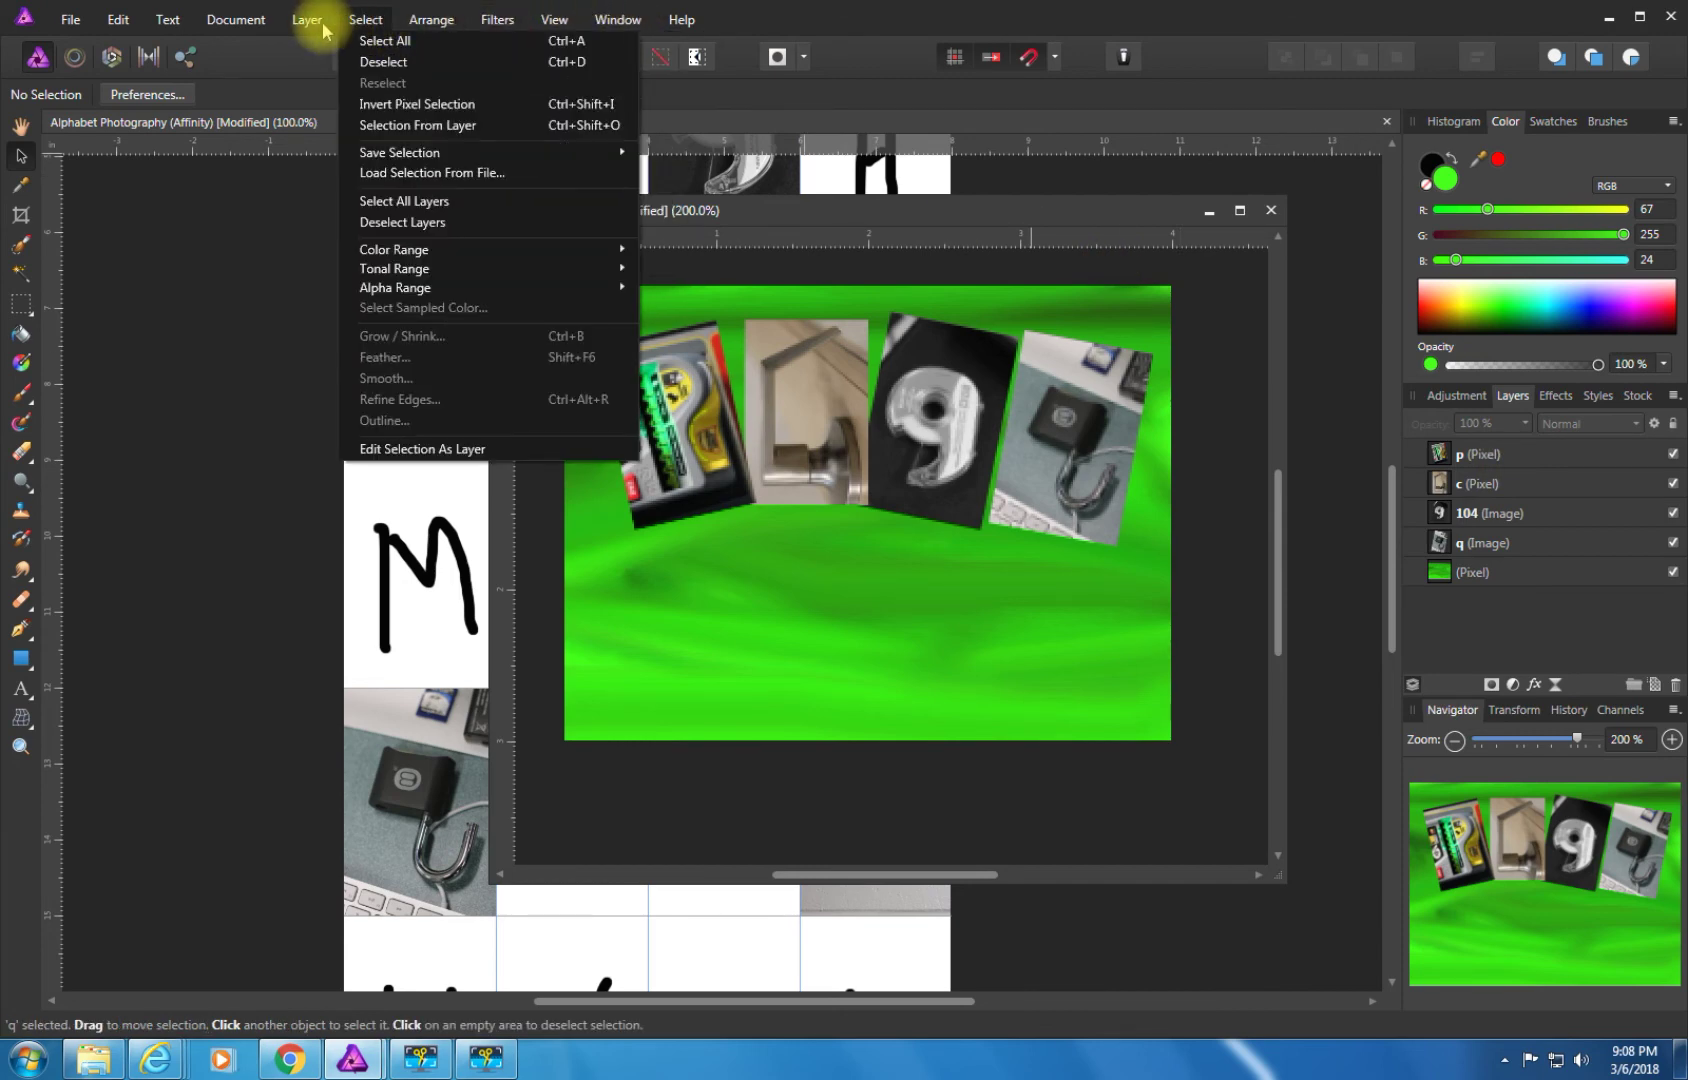
{"action": "mouse_move", "coordinate": [296, 28]}
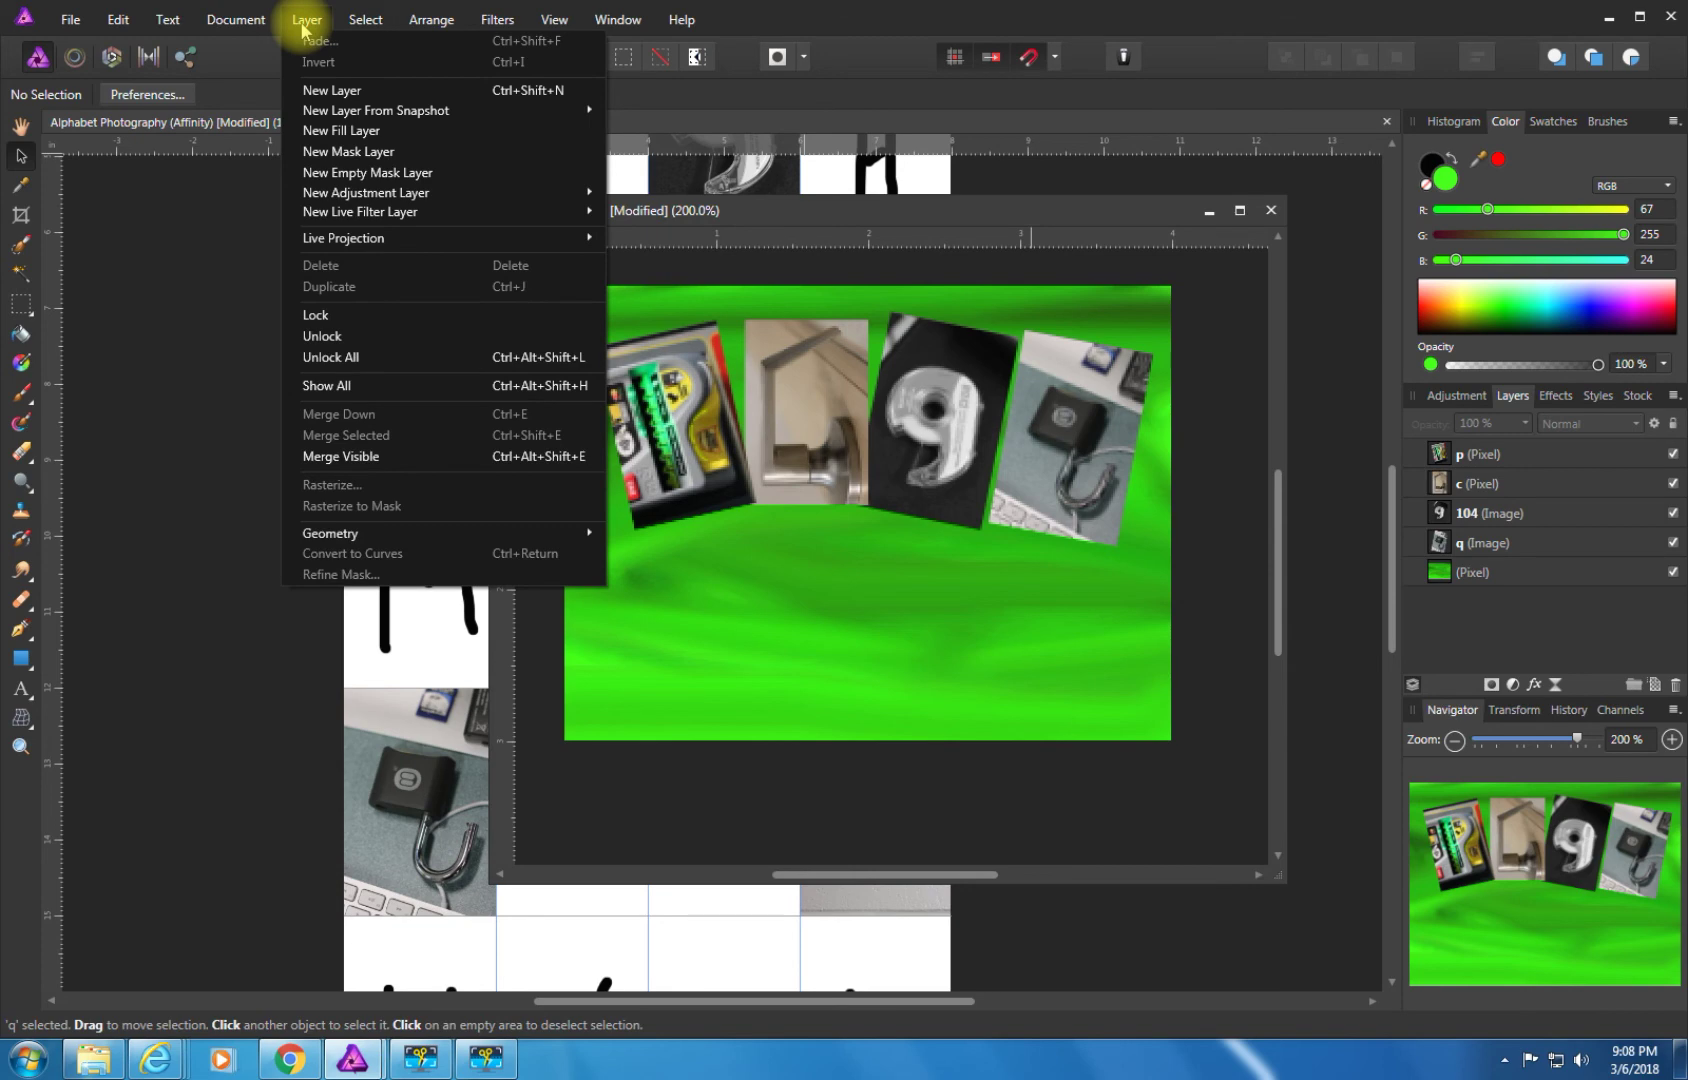
{"action": "mouse_move", "coordinate": [236, 20]}
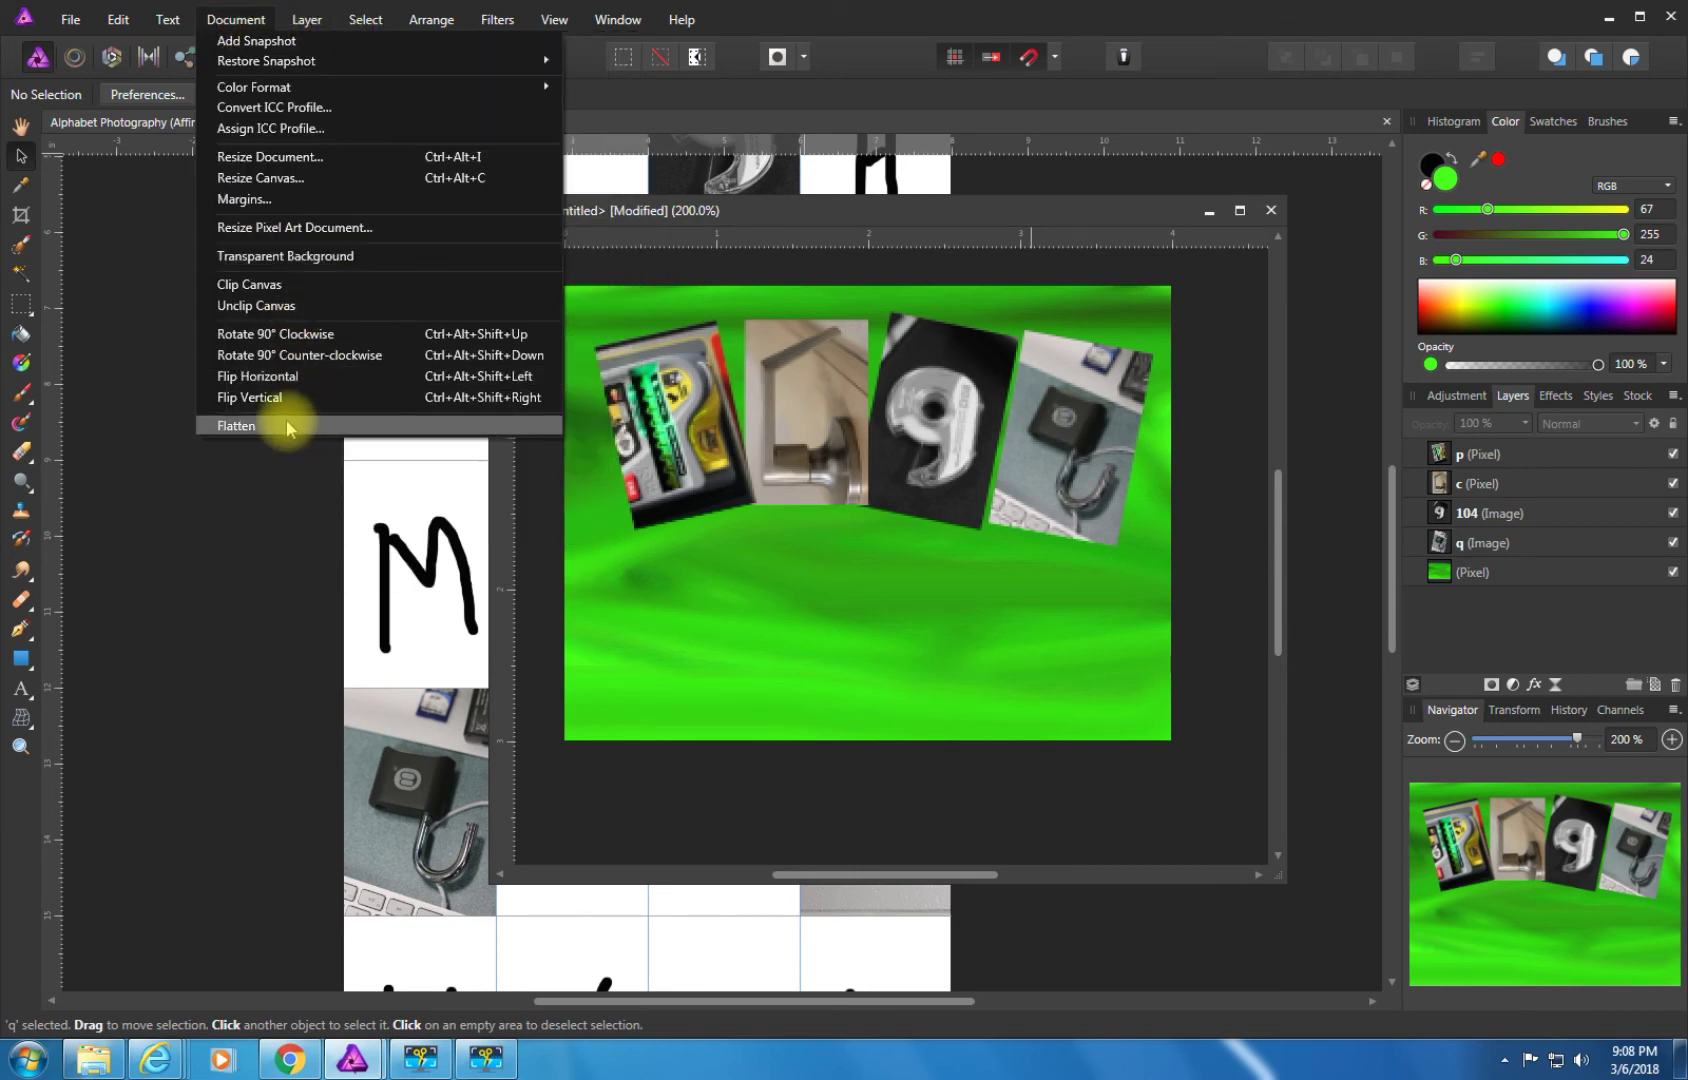
{"action": "left_click", "coordinate": [237, 426]}
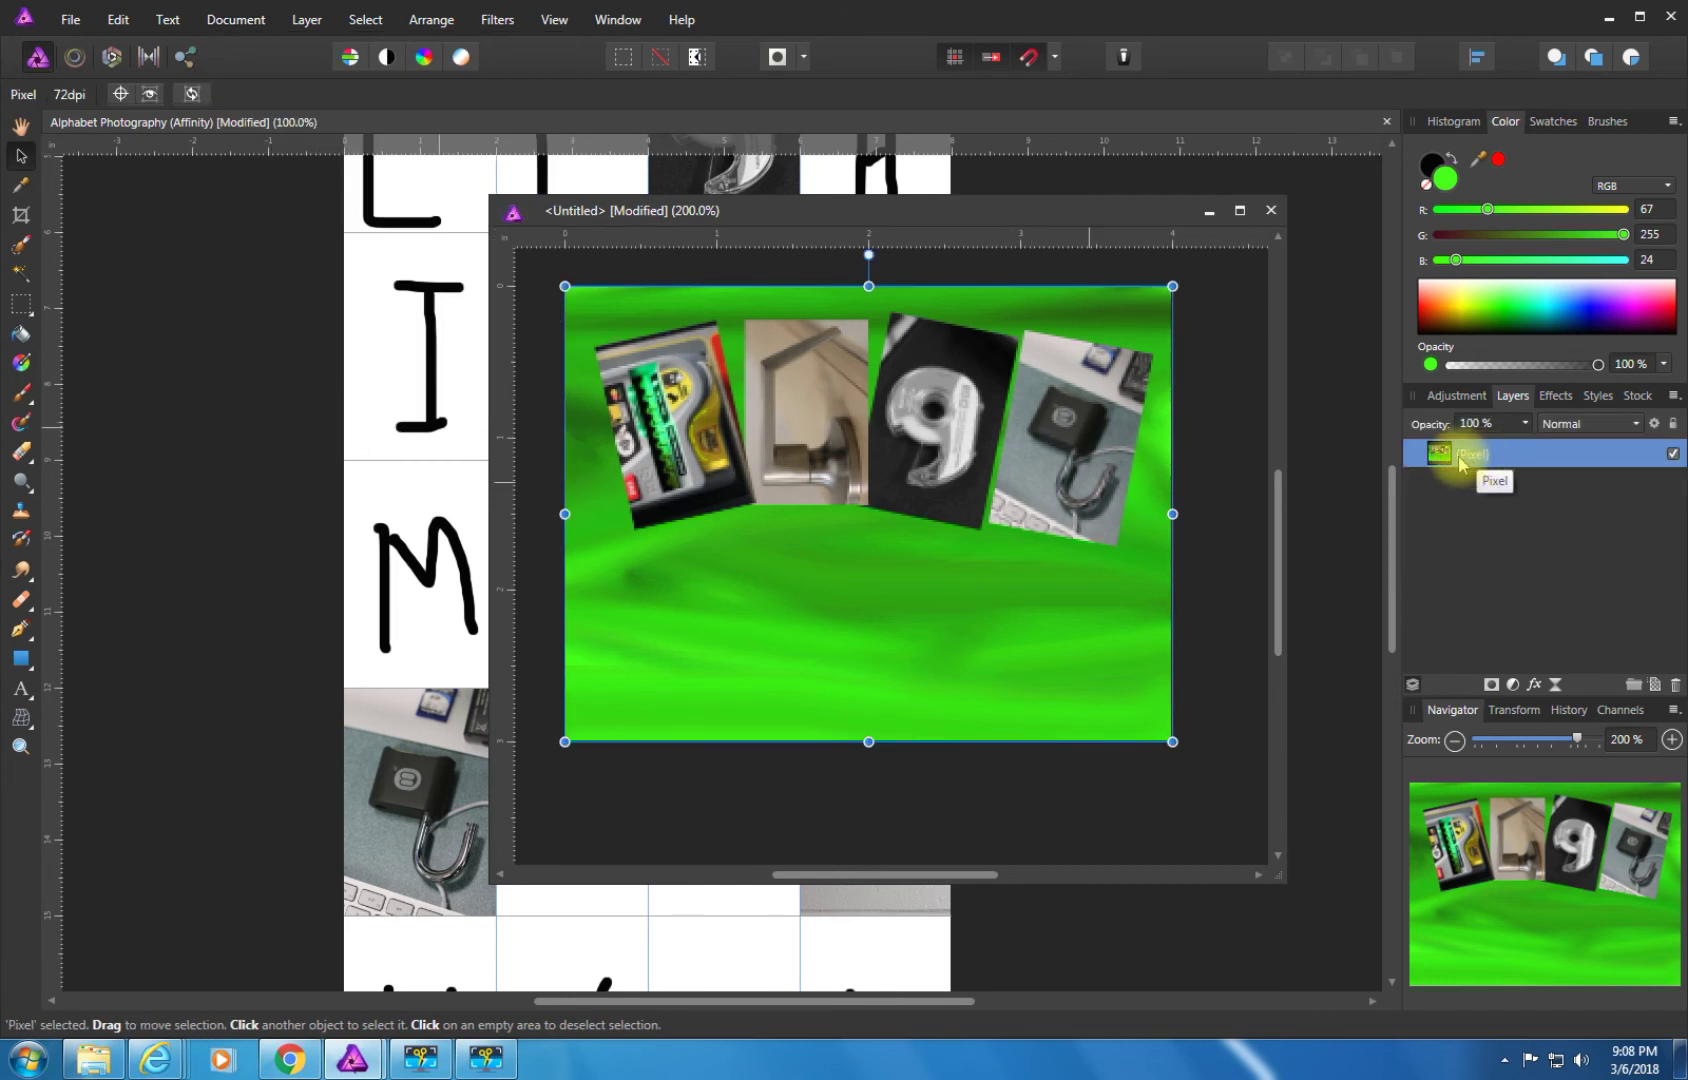
Rename the flattened layer as Word and copy it.
{"action": "type", "text": "Word"}
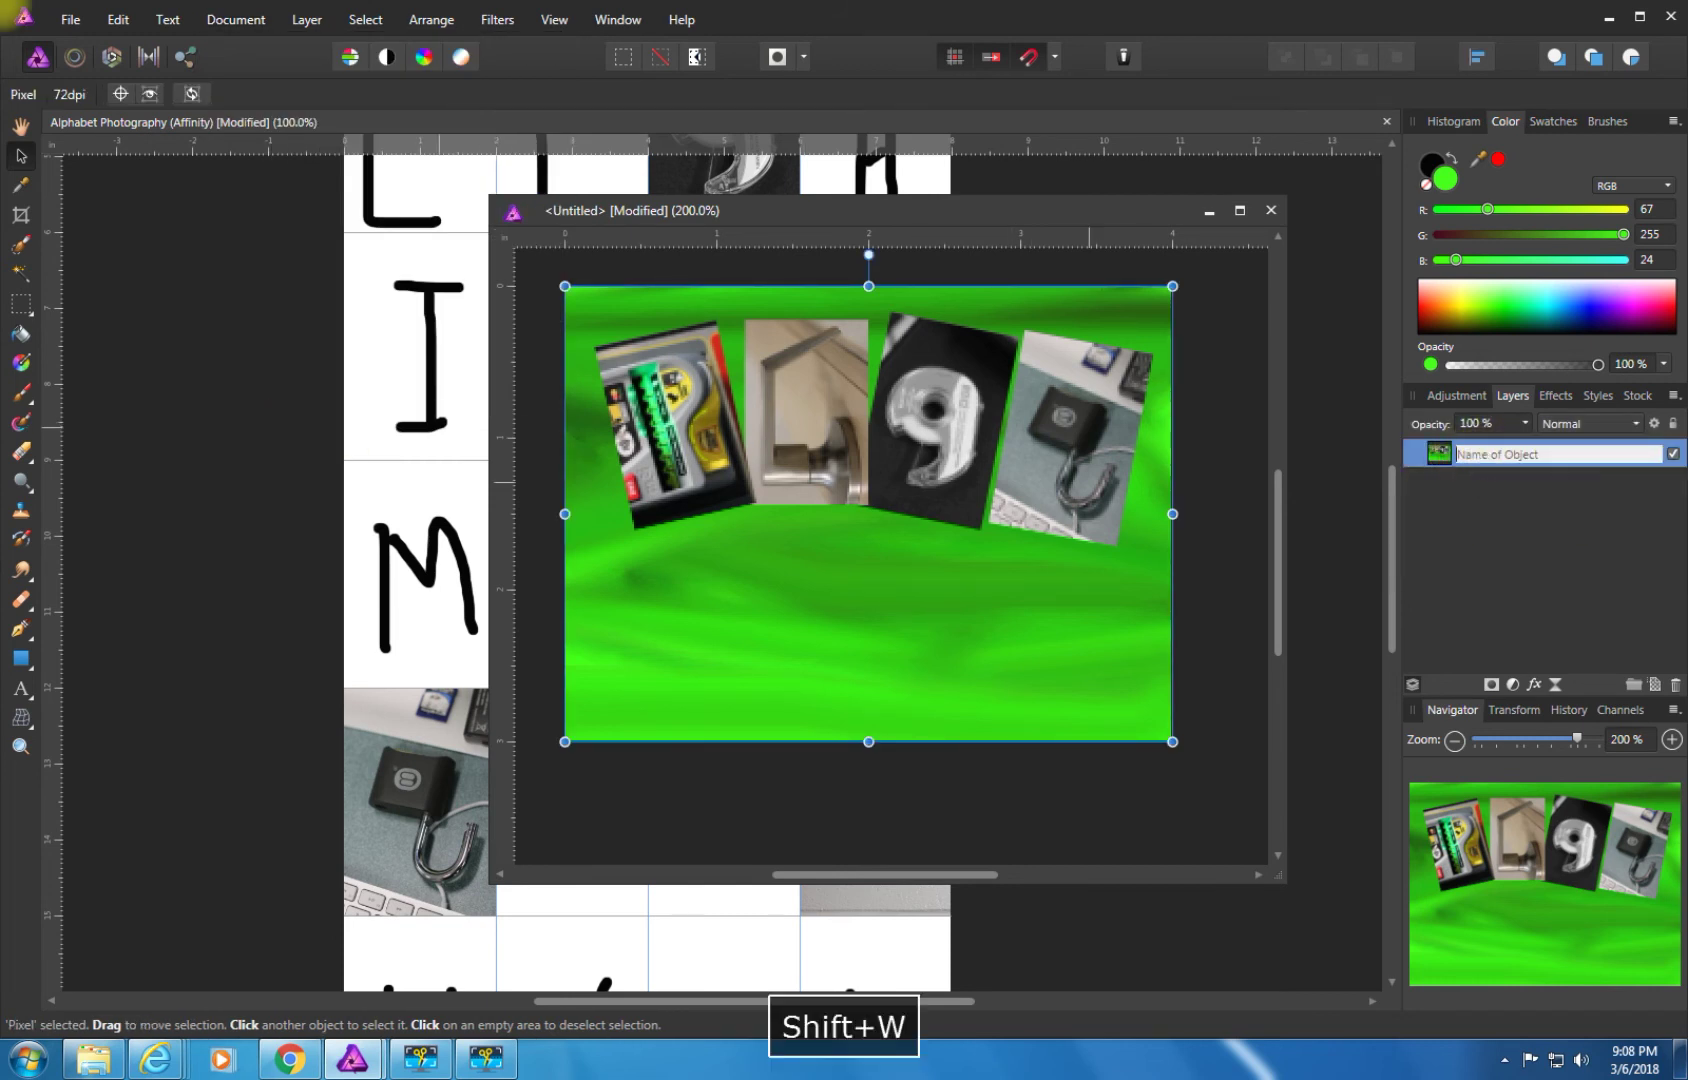
{"action": "key", "text": "Return"}
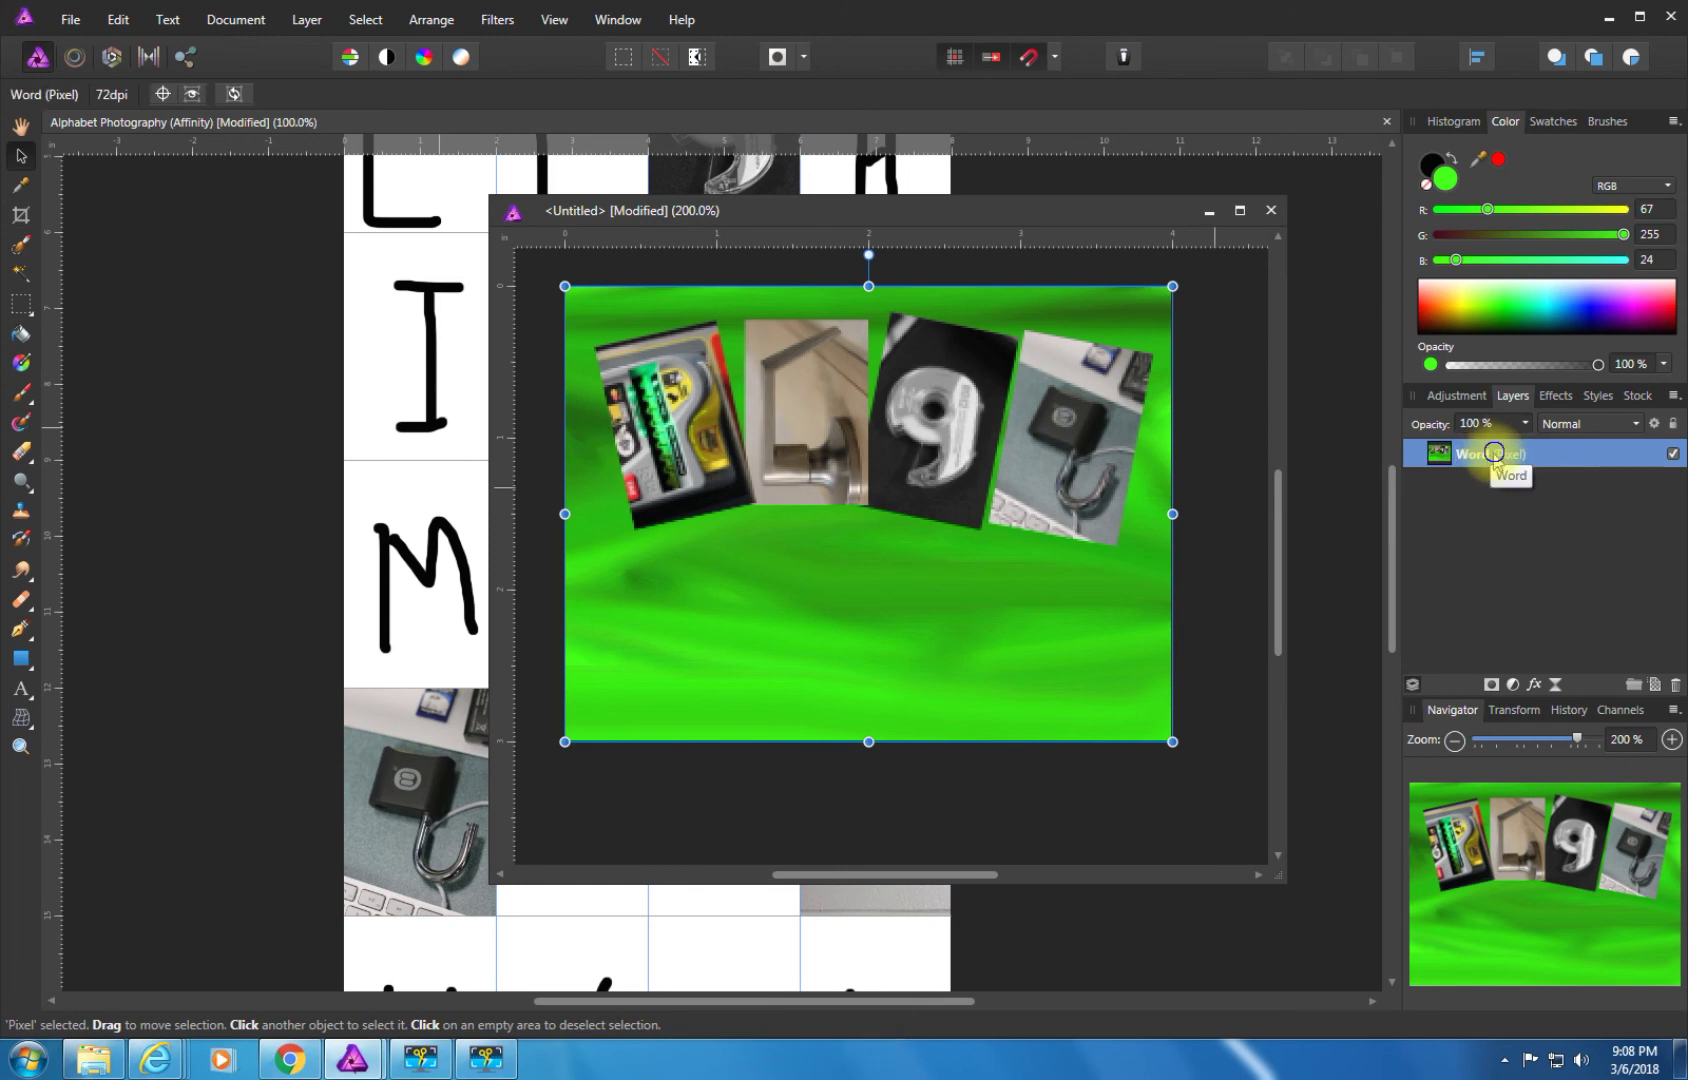
{"action": "right_click", "coordinate": [1490, 456]}
{"action": "left_click", "coordinate": [1481, 500]}
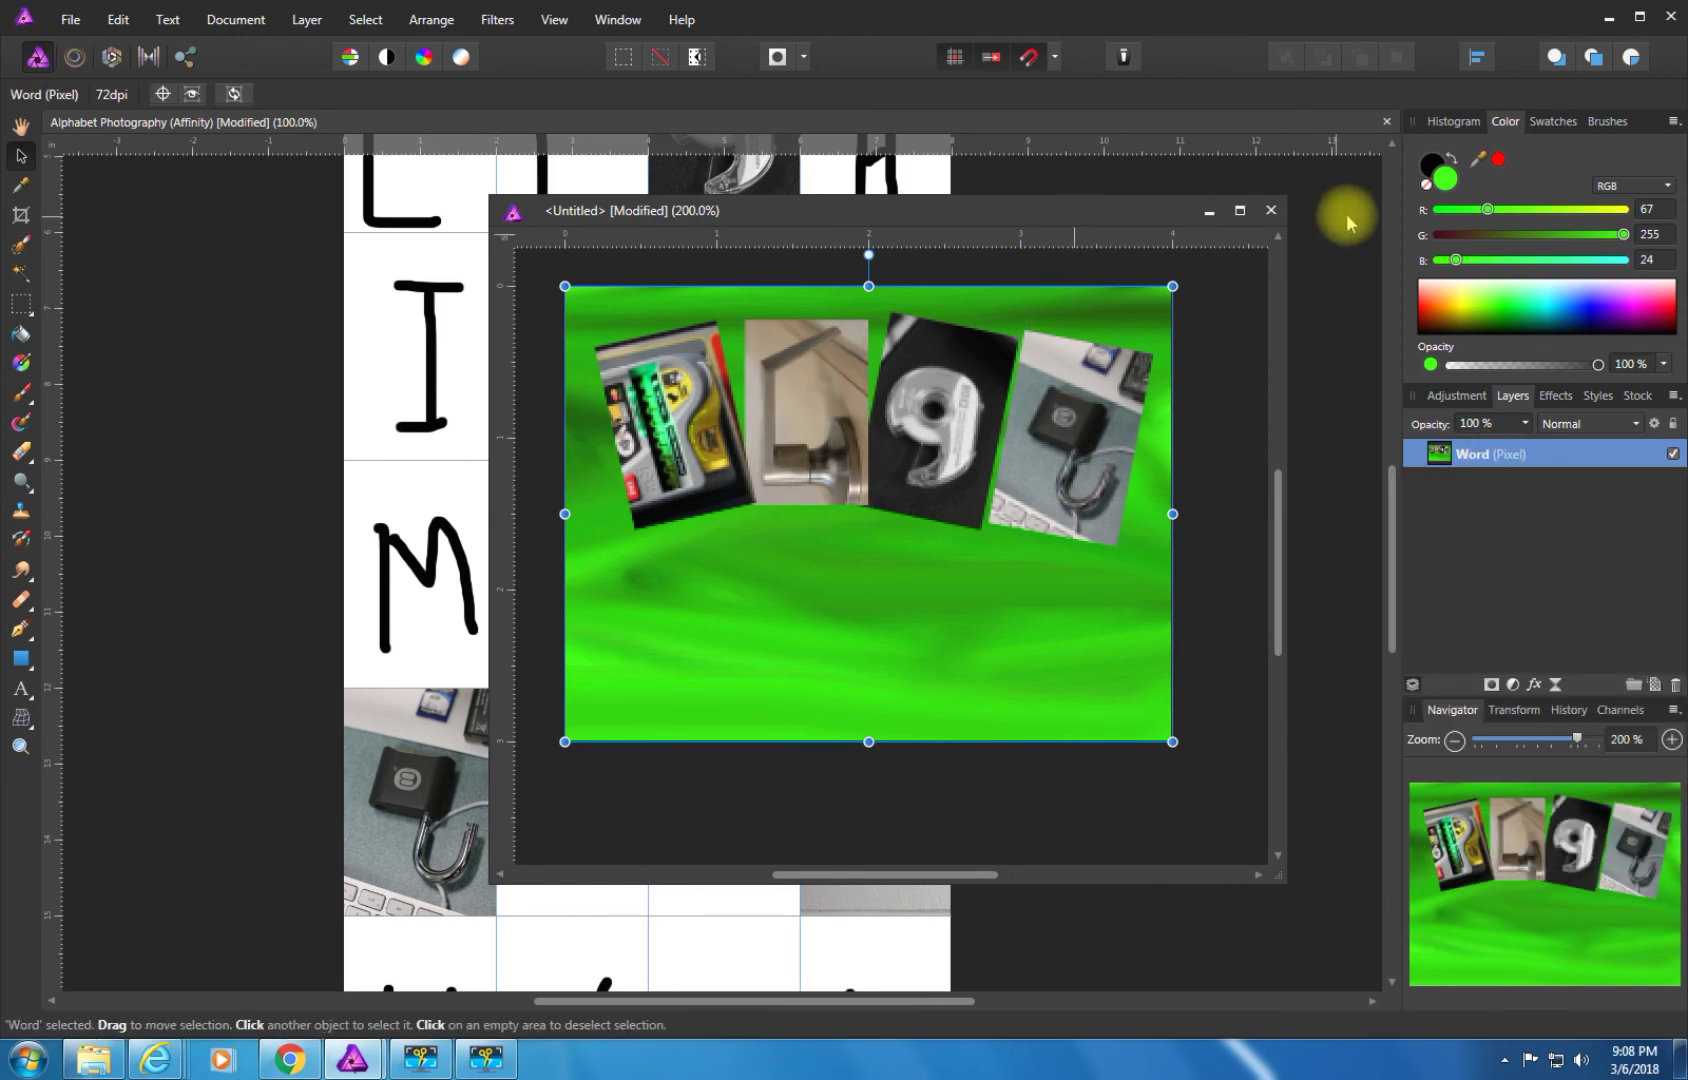
Minimize the green document and paste the Word layer into the alphabet document, directly above the Alphabet Placeholder layer.
{"action": "left_click", "coordinate": [1210, 211]}
{"action": "scroll", "coordinate": [826, 812], "scroll_direction": "down", "scroll_amount": 5}
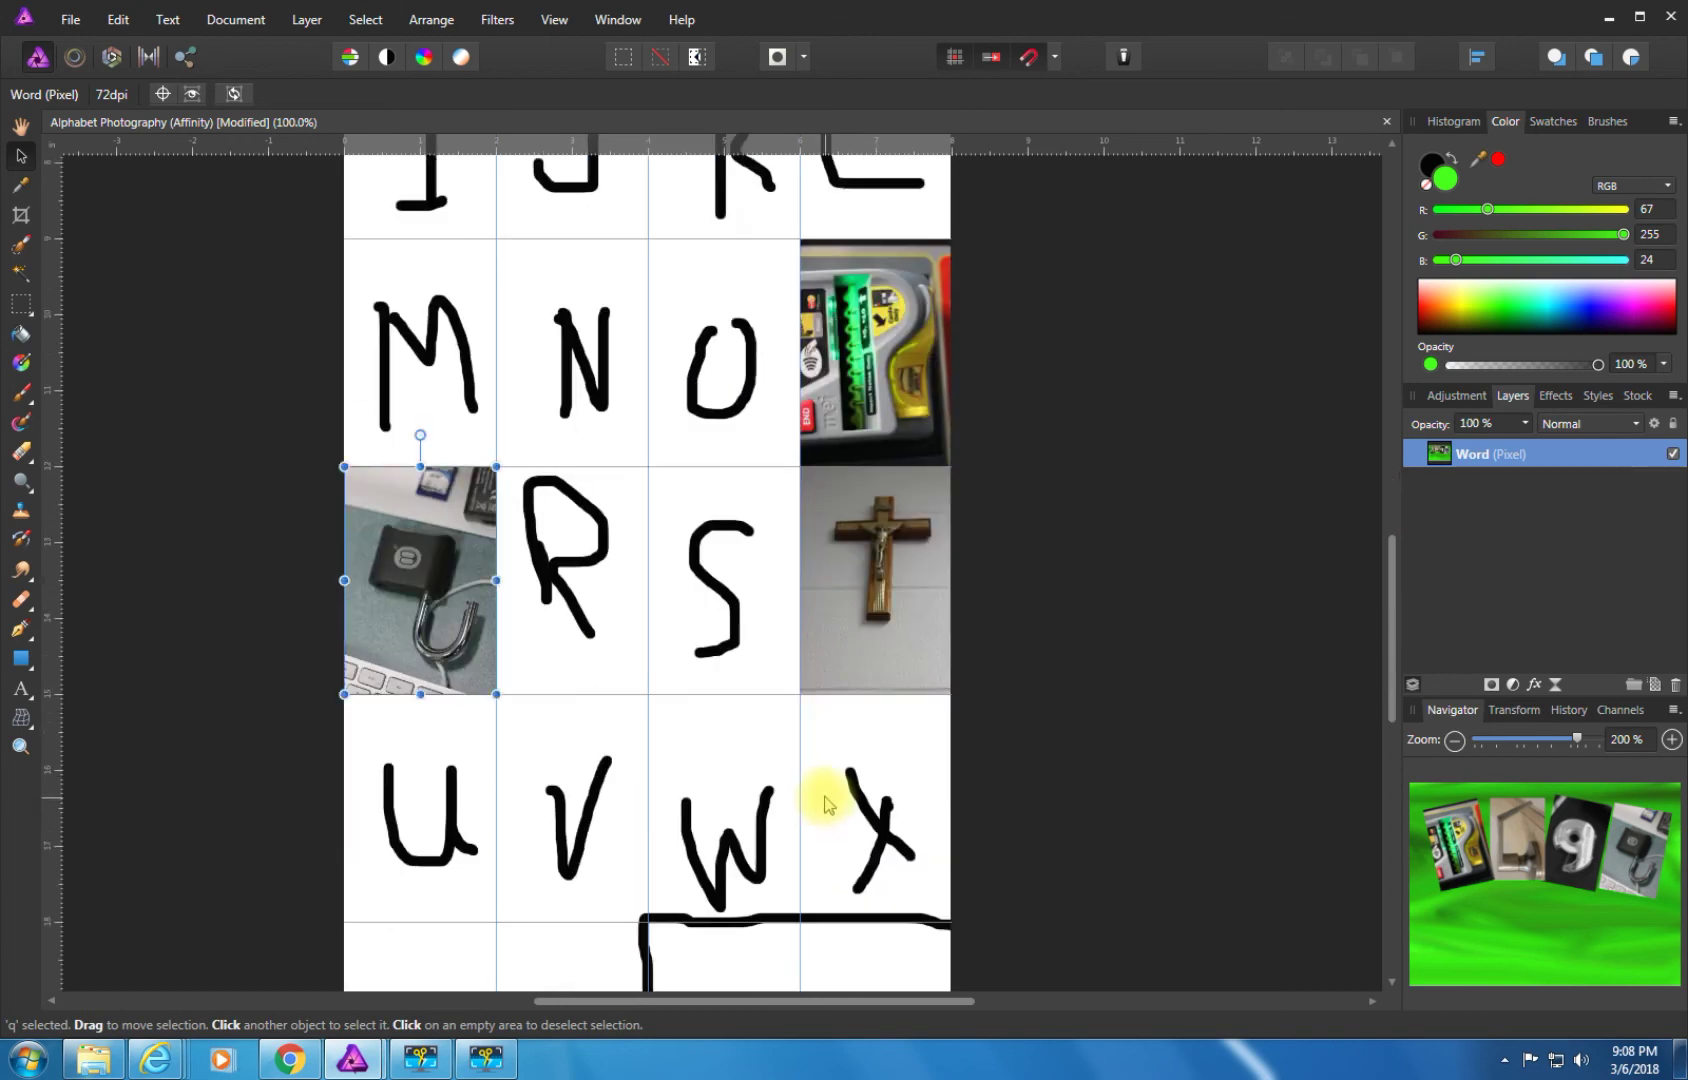
{"action": "right_click", "coordinate": [622, 480]}
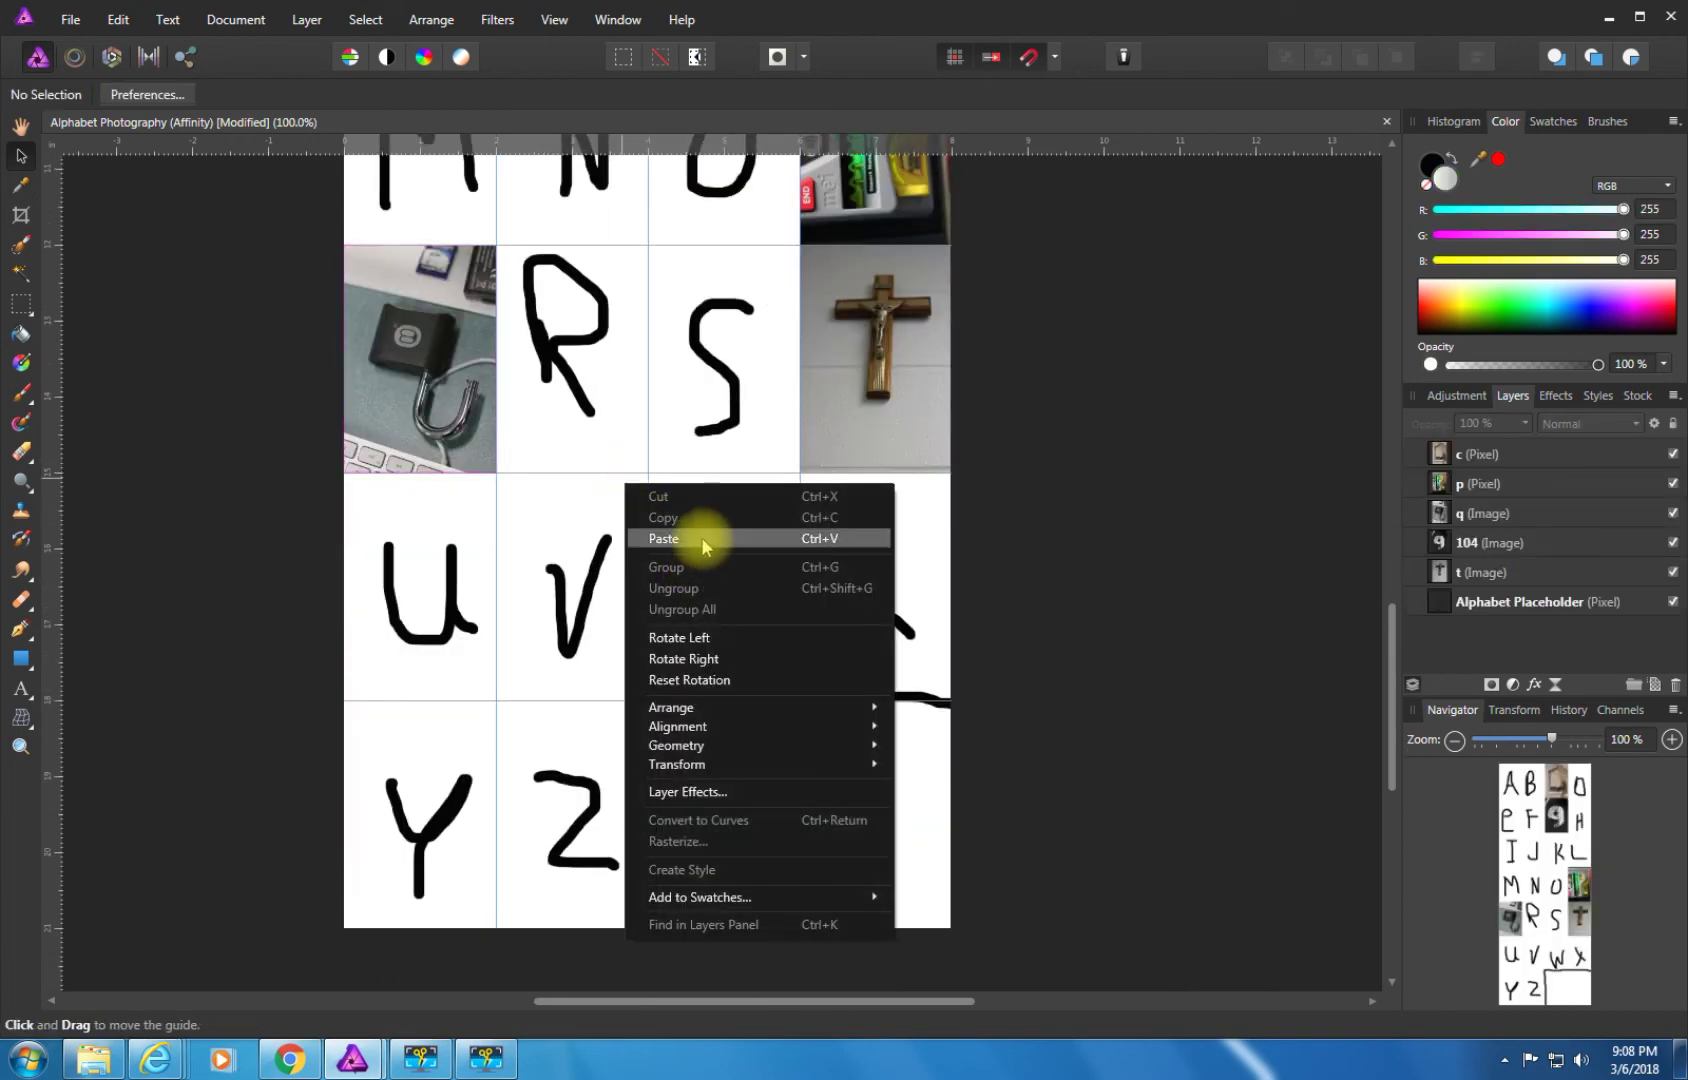
{"action": "right_click", "coordinate": [565, 592]}
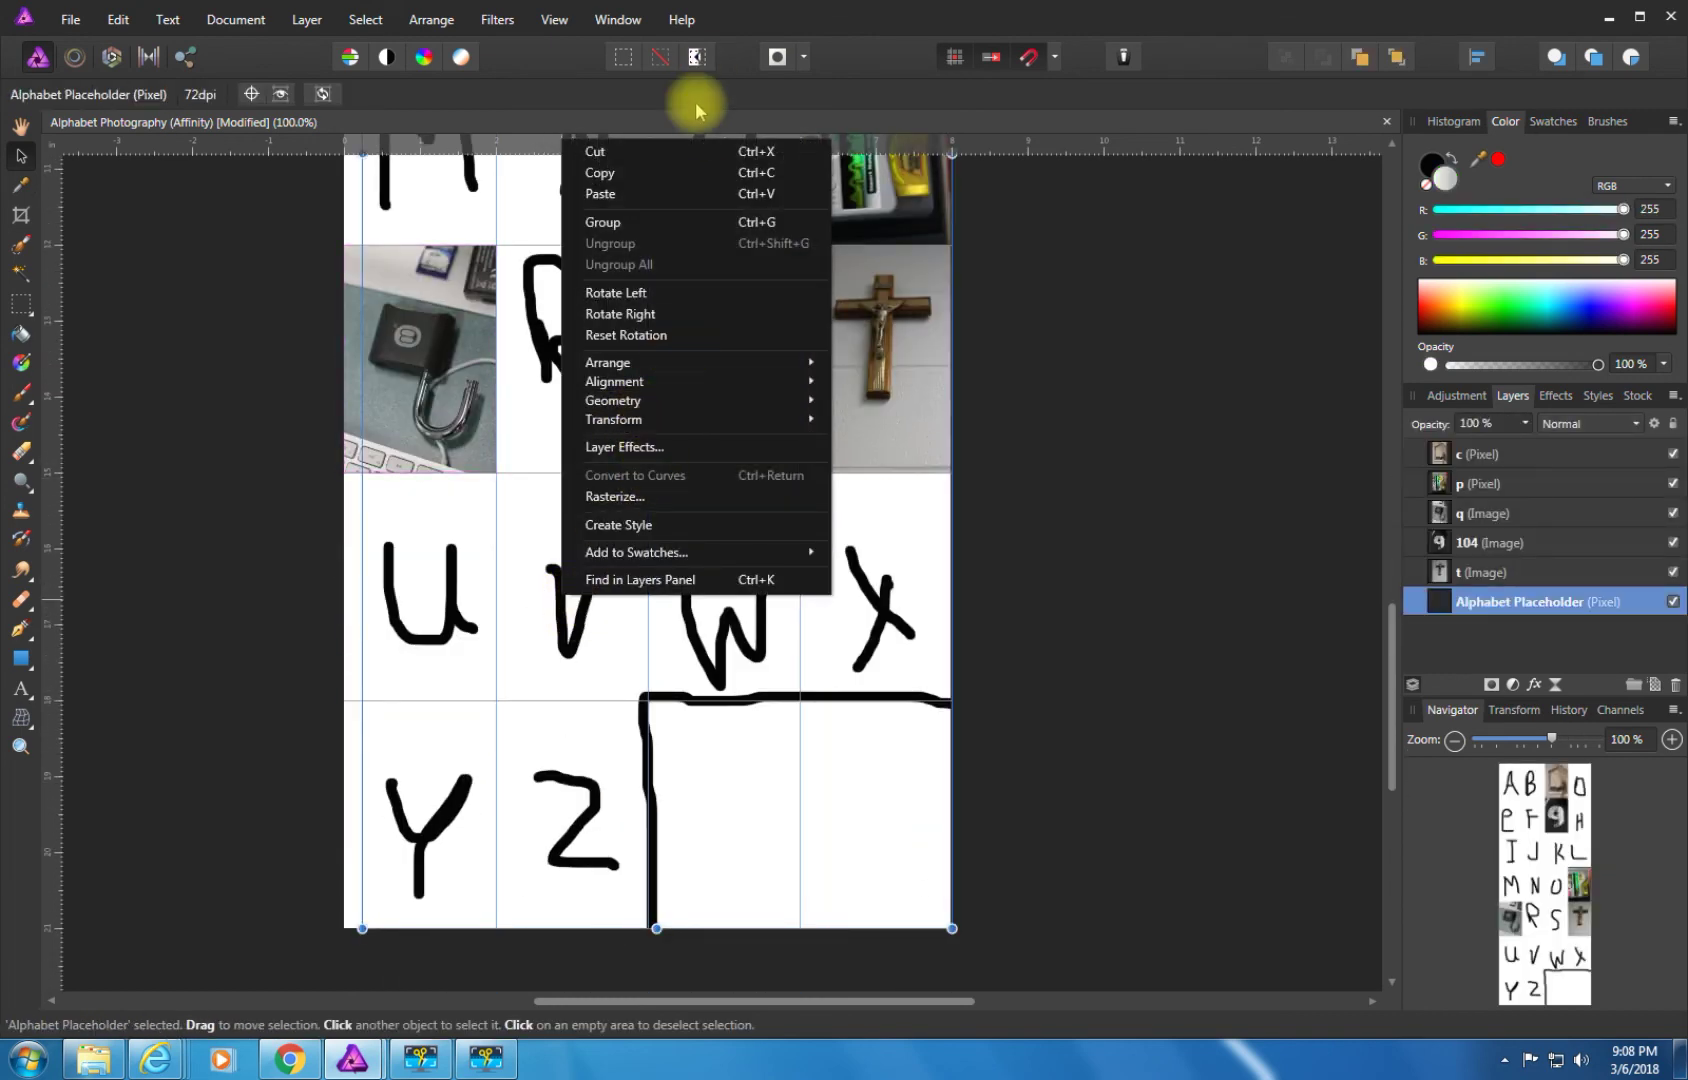
{"action": "left_click", "coordinate": [657, 195]}
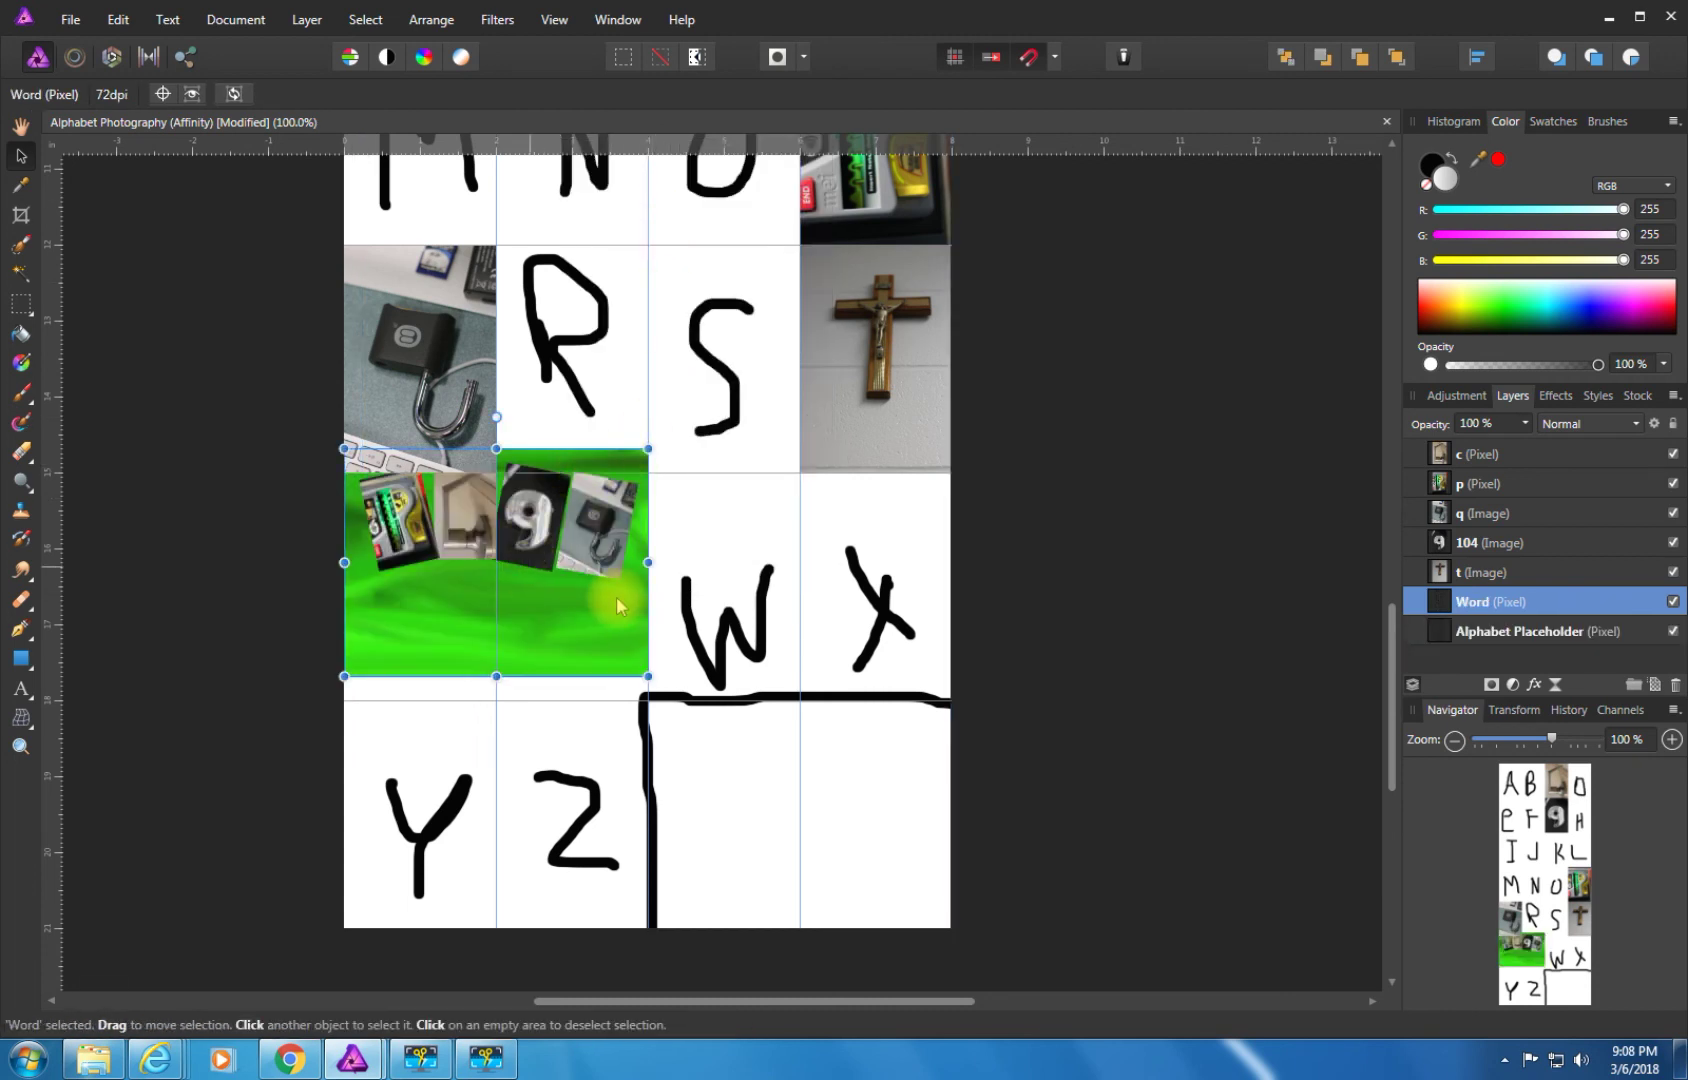
Move the Word picture into the empty double-width cell beside the letter Z, snapped to the guides.
{"action": "left_click_drag", "start_coordinate": [496, 565], "coordinate": [862, 828]}
{"action": "key", "text": "ctrl+z"}
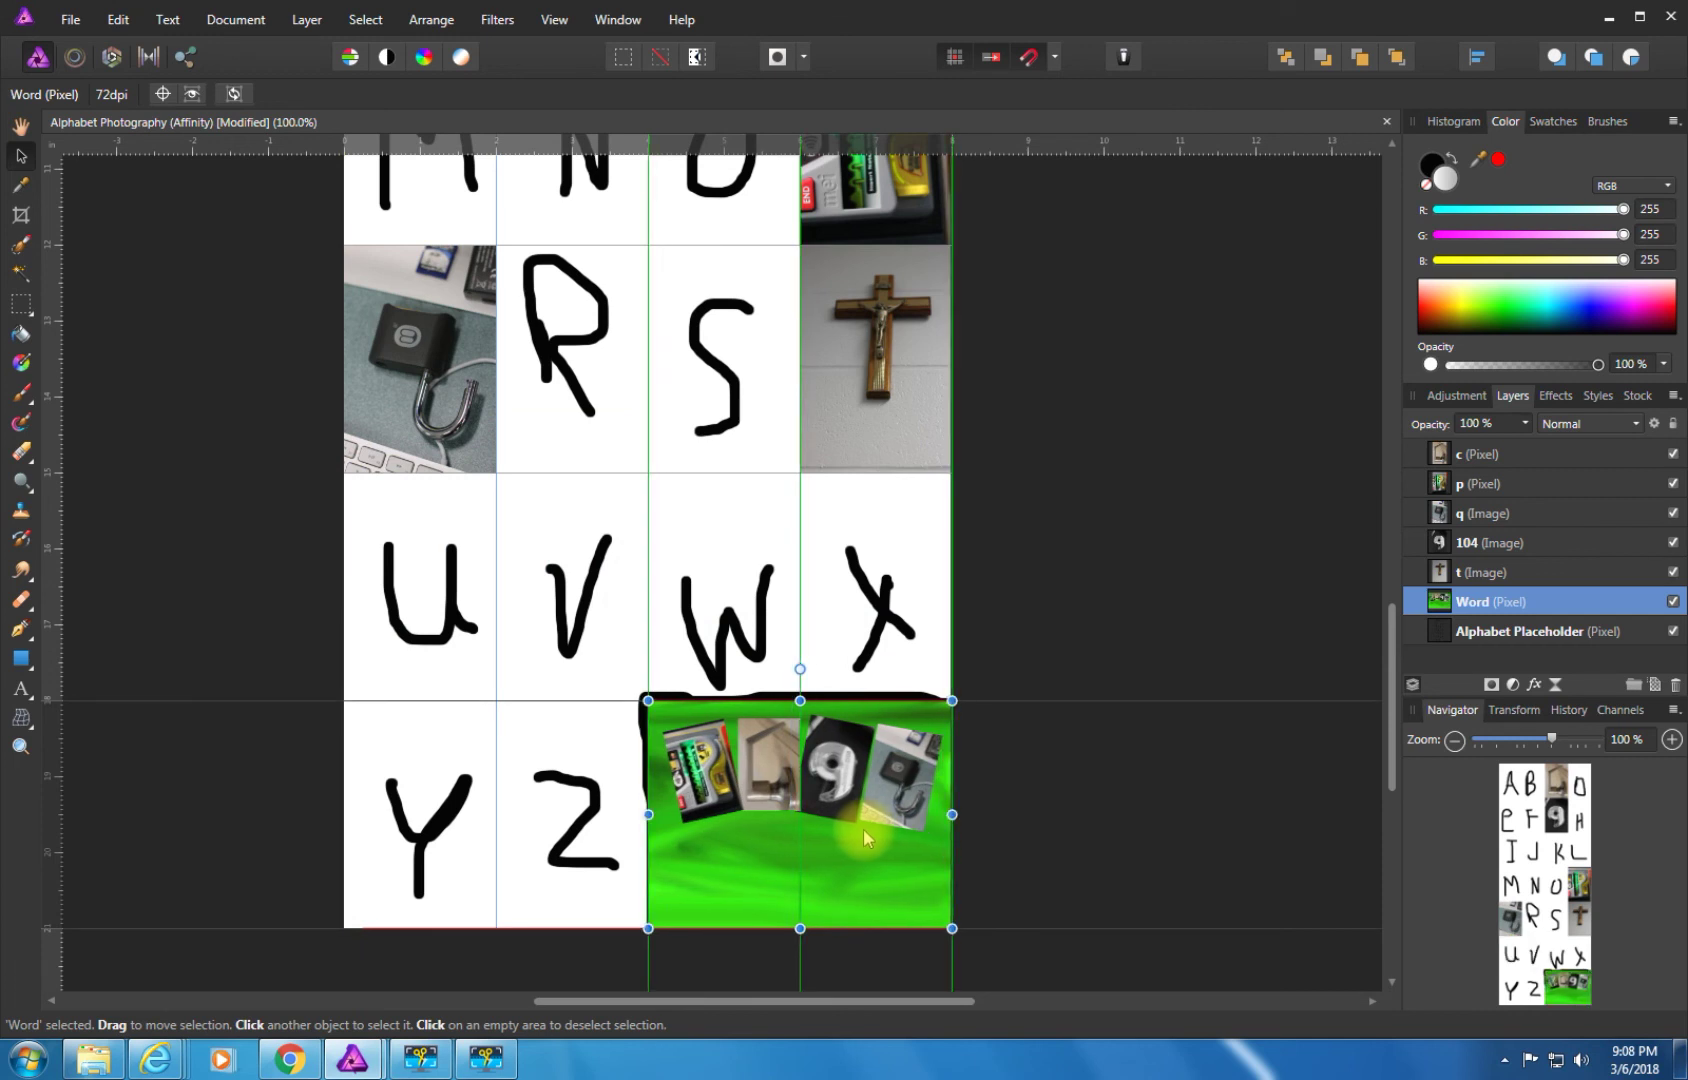
{"action": "left_click_drag", "start_coordinate": [866, 833], "coordinate": [866, 826]}
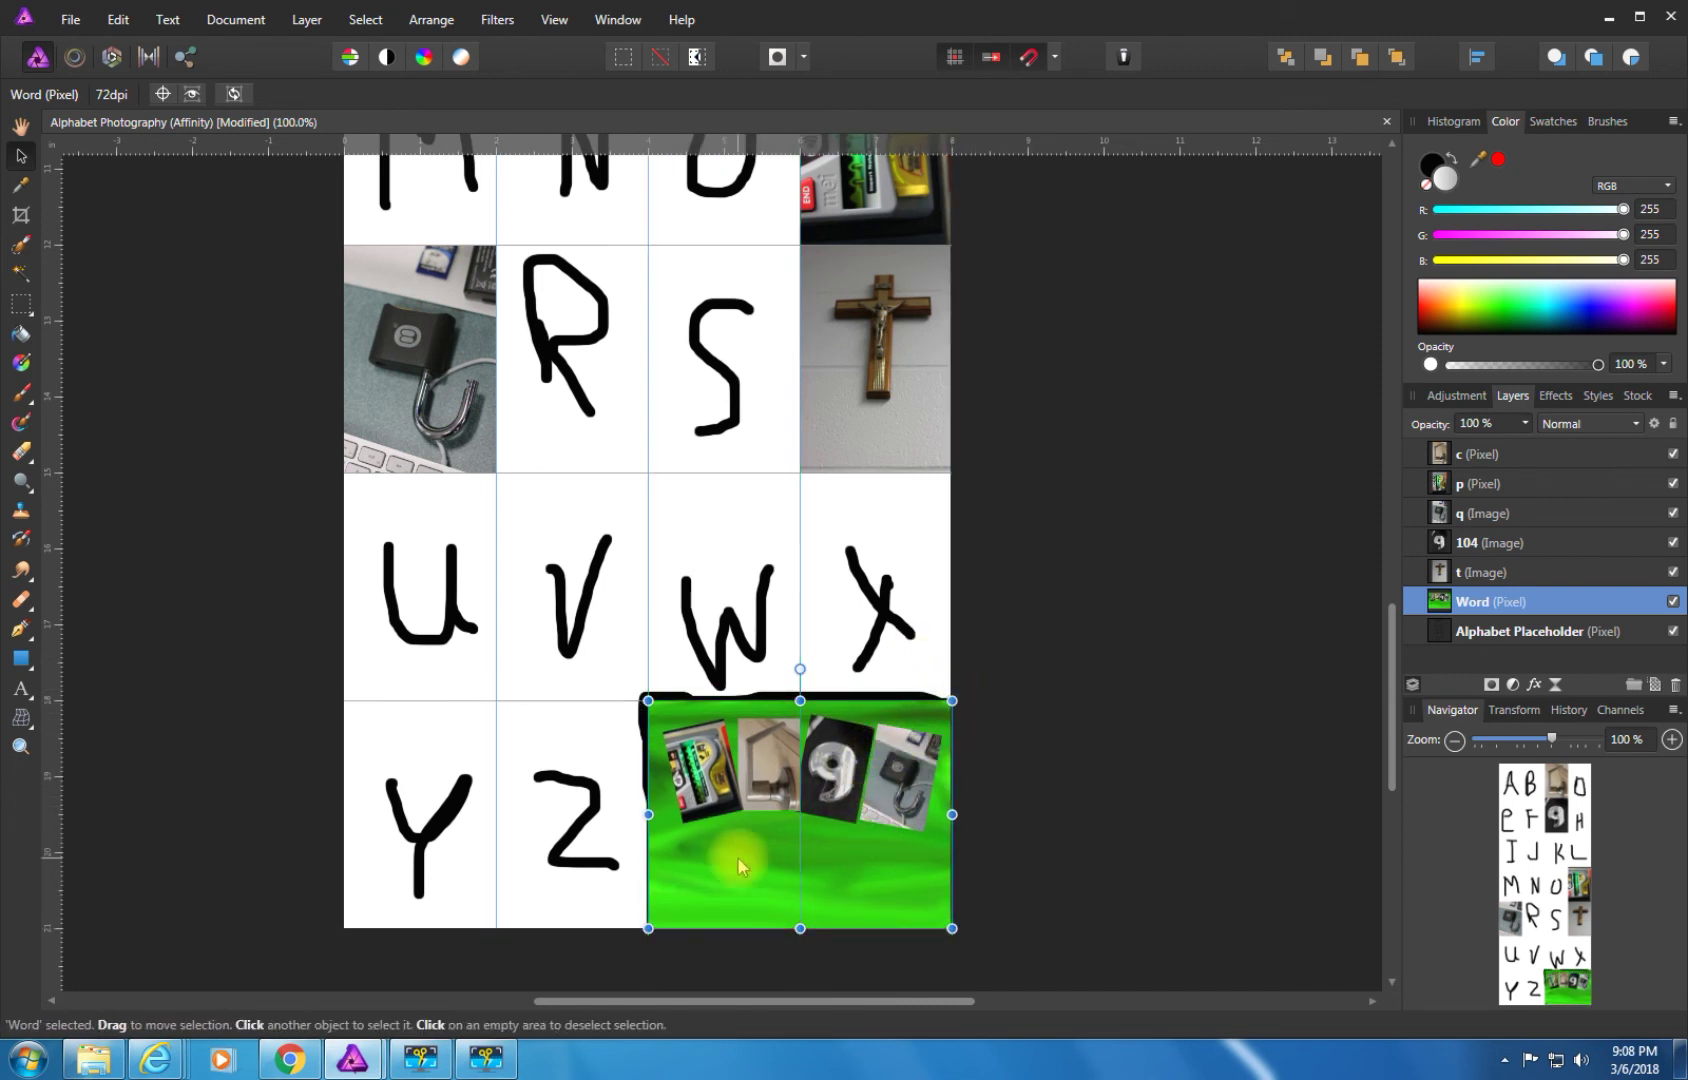
Examine the whole alphabet grid at reduced size and up close, checking the photo cells, remaining letters and the Word picture.
{"action": "key", "text": "ctrl+minus"}
{"action": "key", "text": "ctrl+minus"}
{"action": "key", "text": "ctrl+minus"}
{"action": "key", "text": "ctrl+minus"}
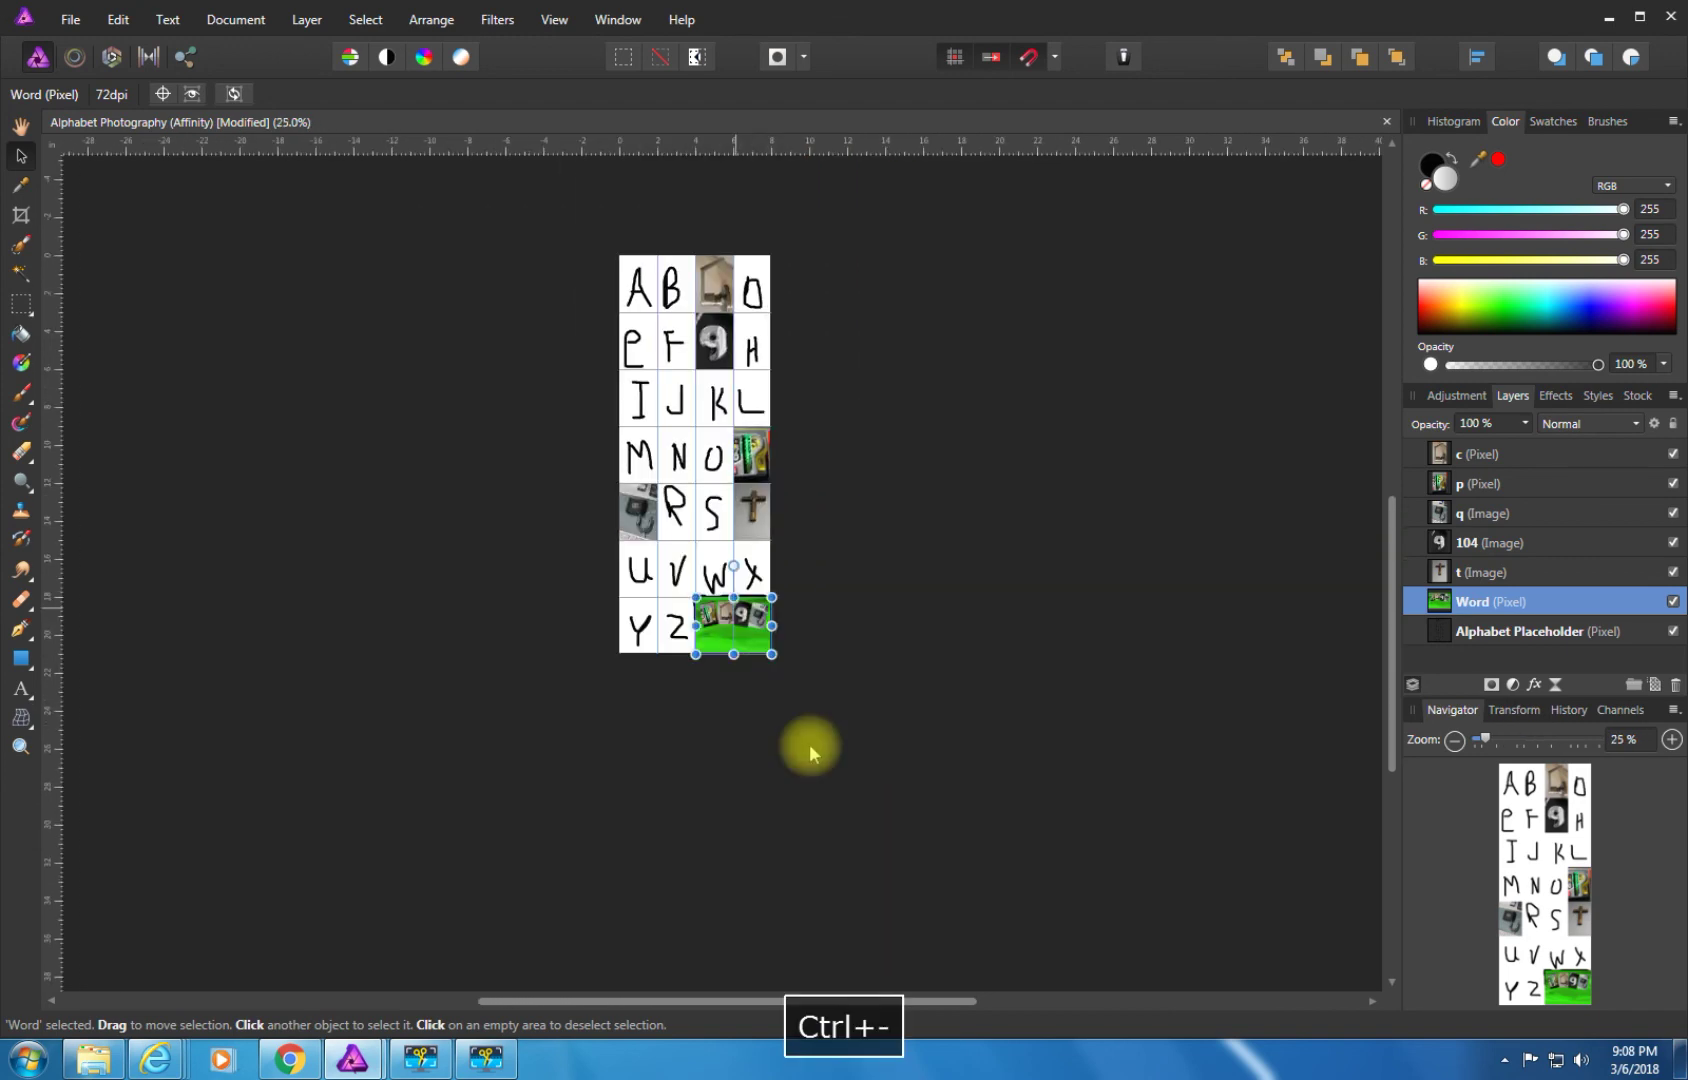
{"action": "scroll", "coordinate": [640, 470], "scroll_direction": "up", "scroll_amount": 2}
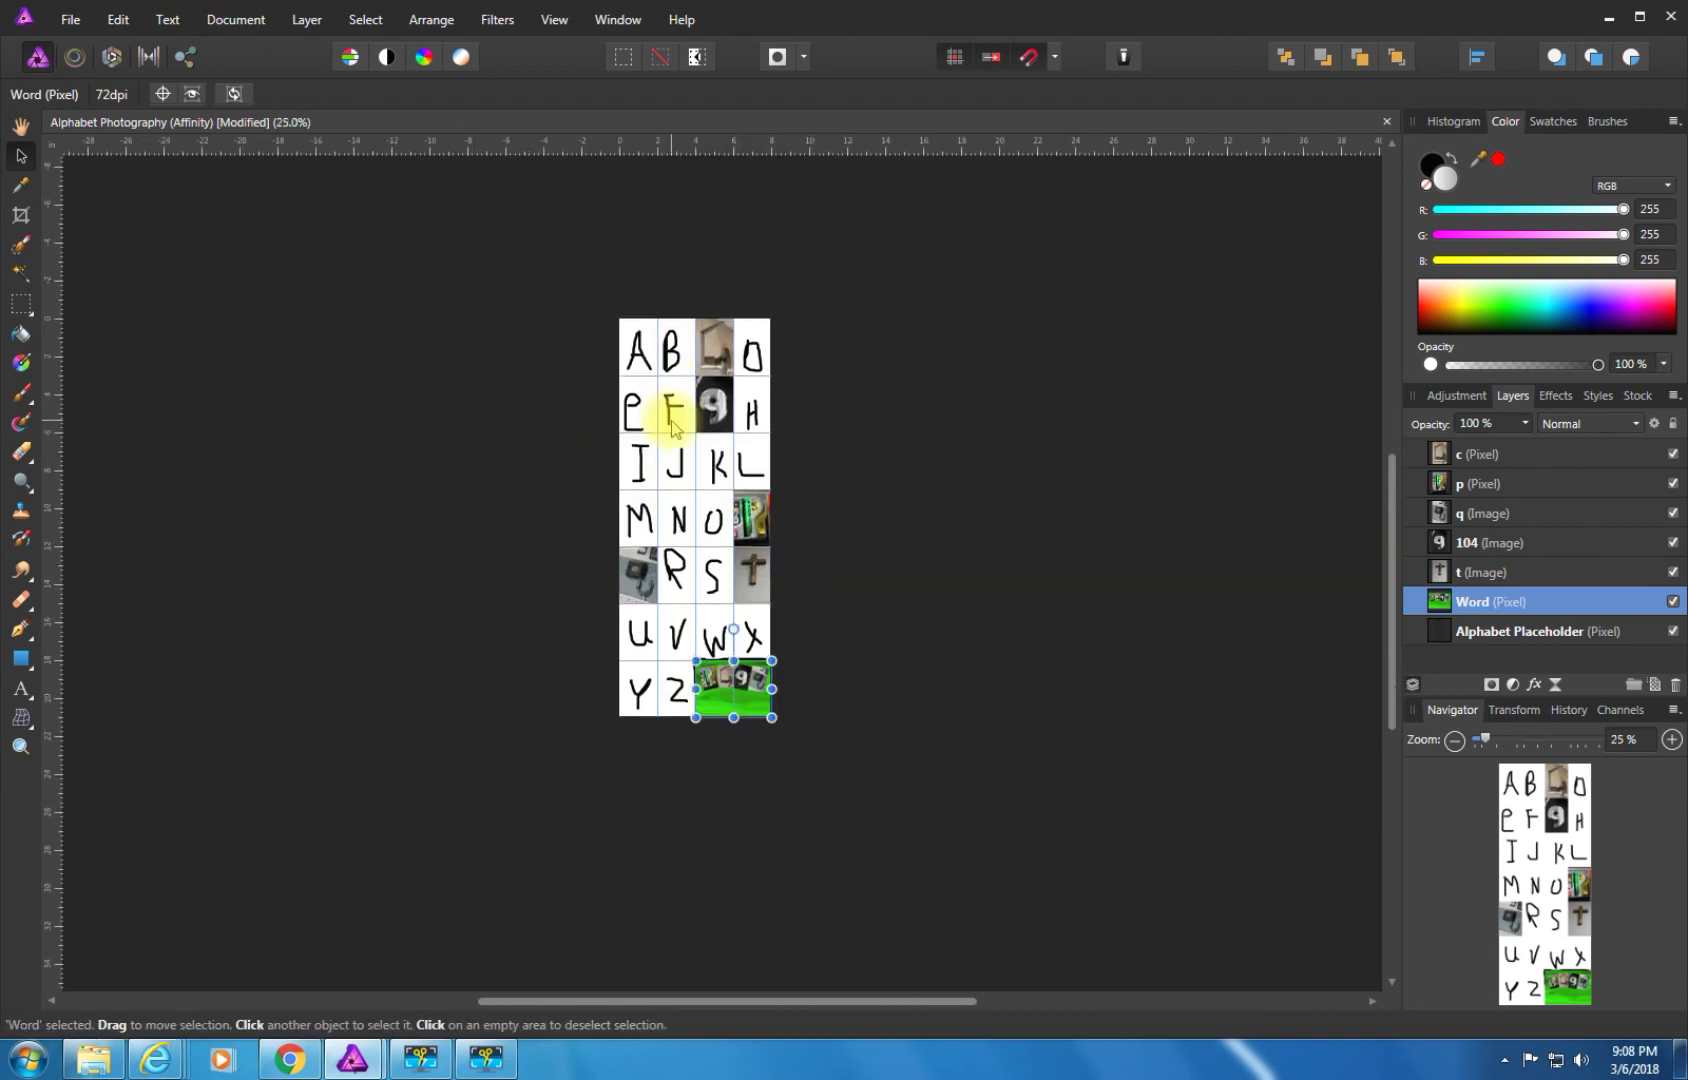
{"action": "key", "text": "ctrl+equal"}
{"action": "key", "text": "ctrl+equal"}
{"action": "key", "text": "ctrl+equal"}
{"action": "key", "text": "ctrl+equal"}
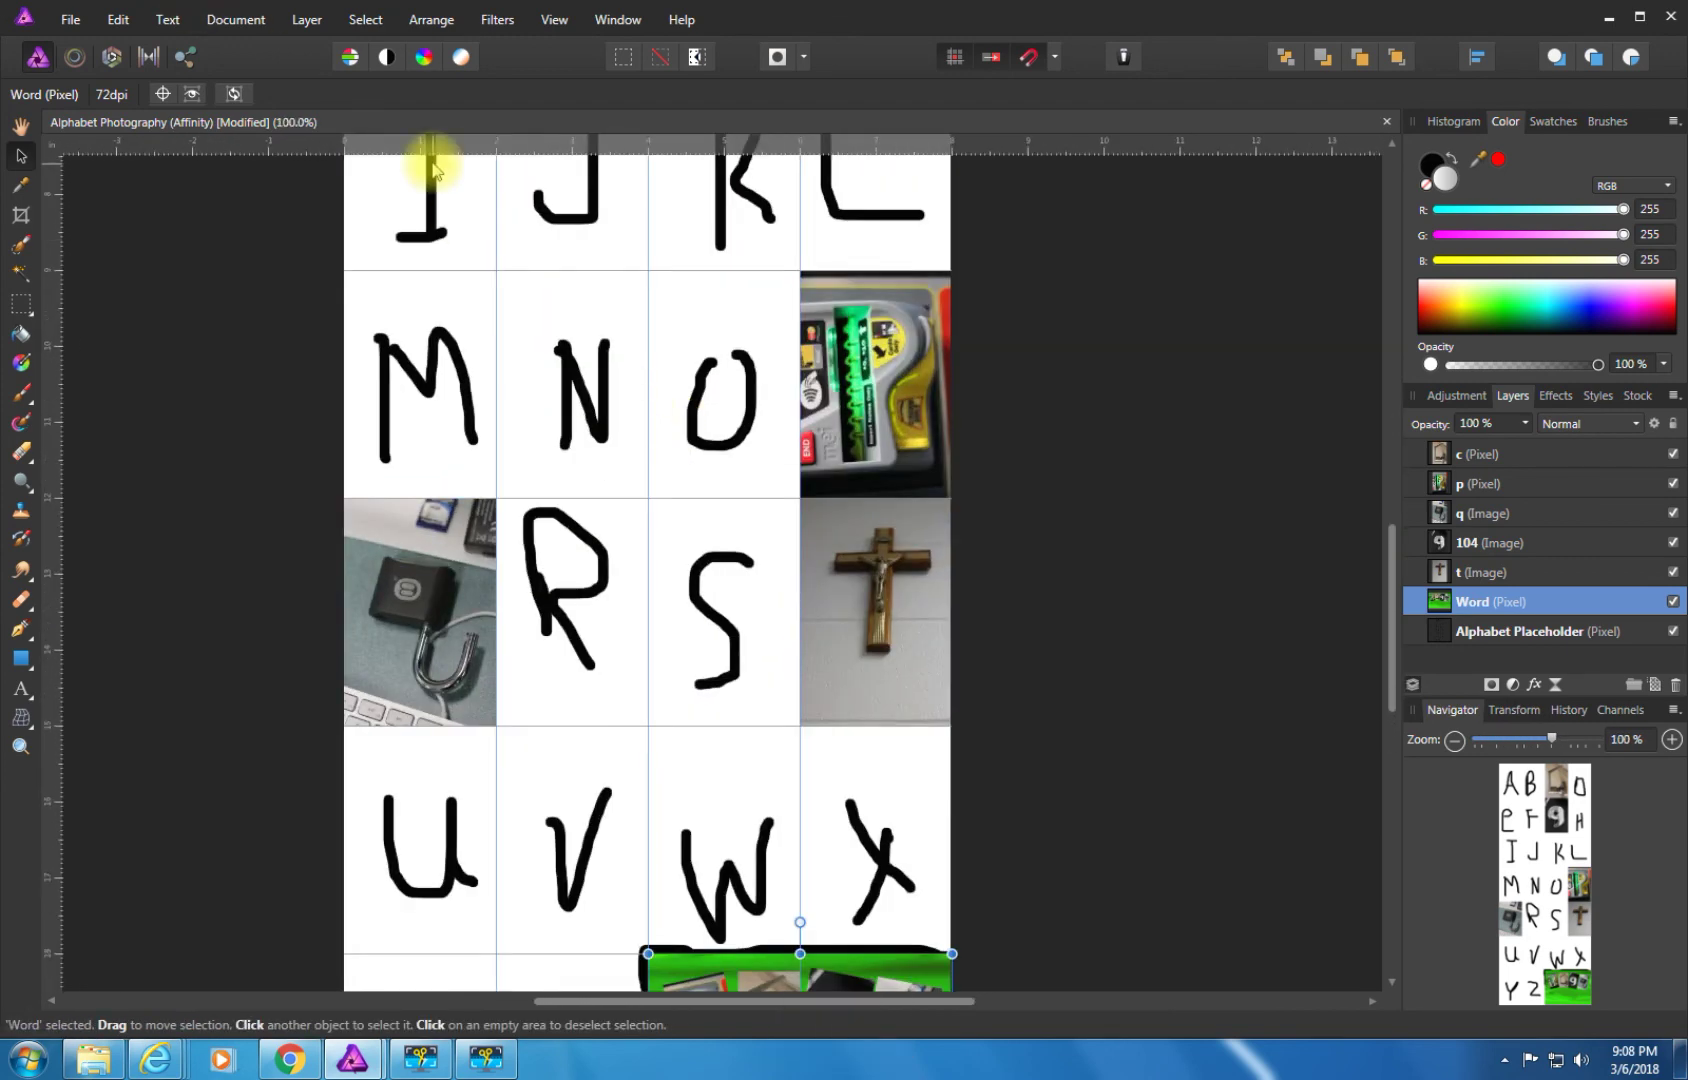
{"action": "scroll", "coordinate": [898, 425], "scroll_direction": "down", "scroll_amount": 5}
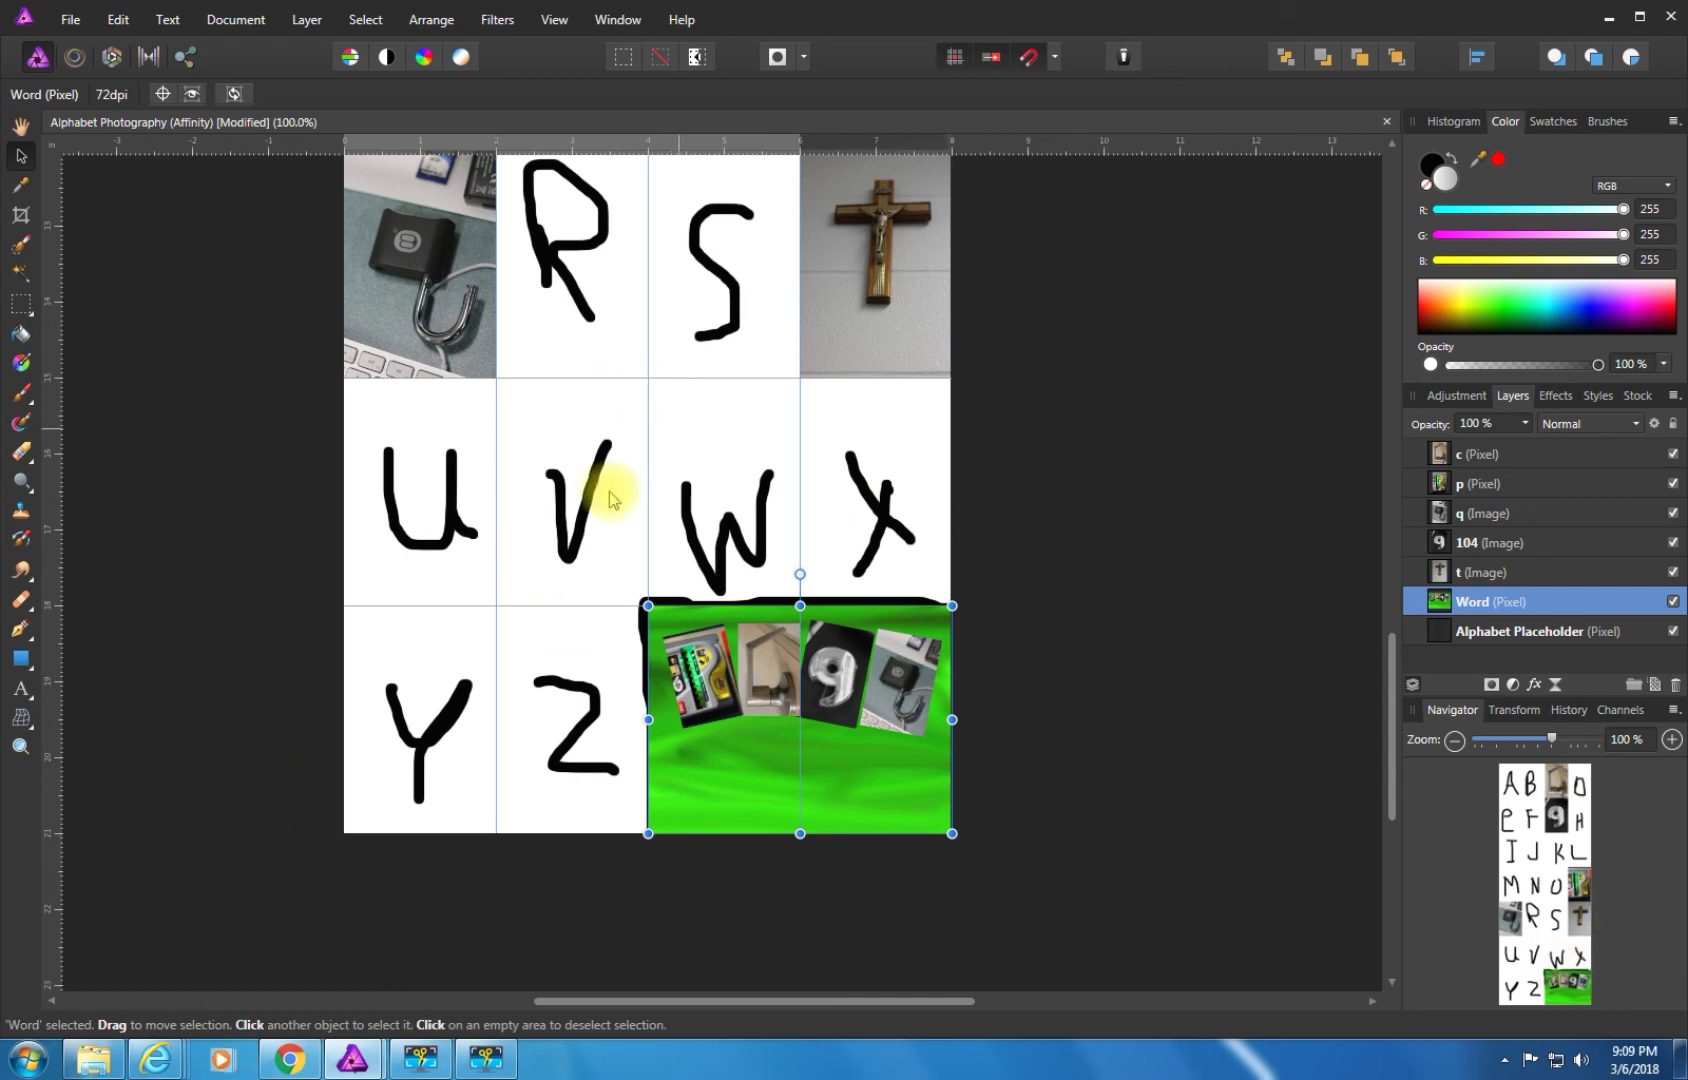
{"action": "scroll", "coordinate": [590, 572], "scroll_direction": "up", "scroll_amount": 5}
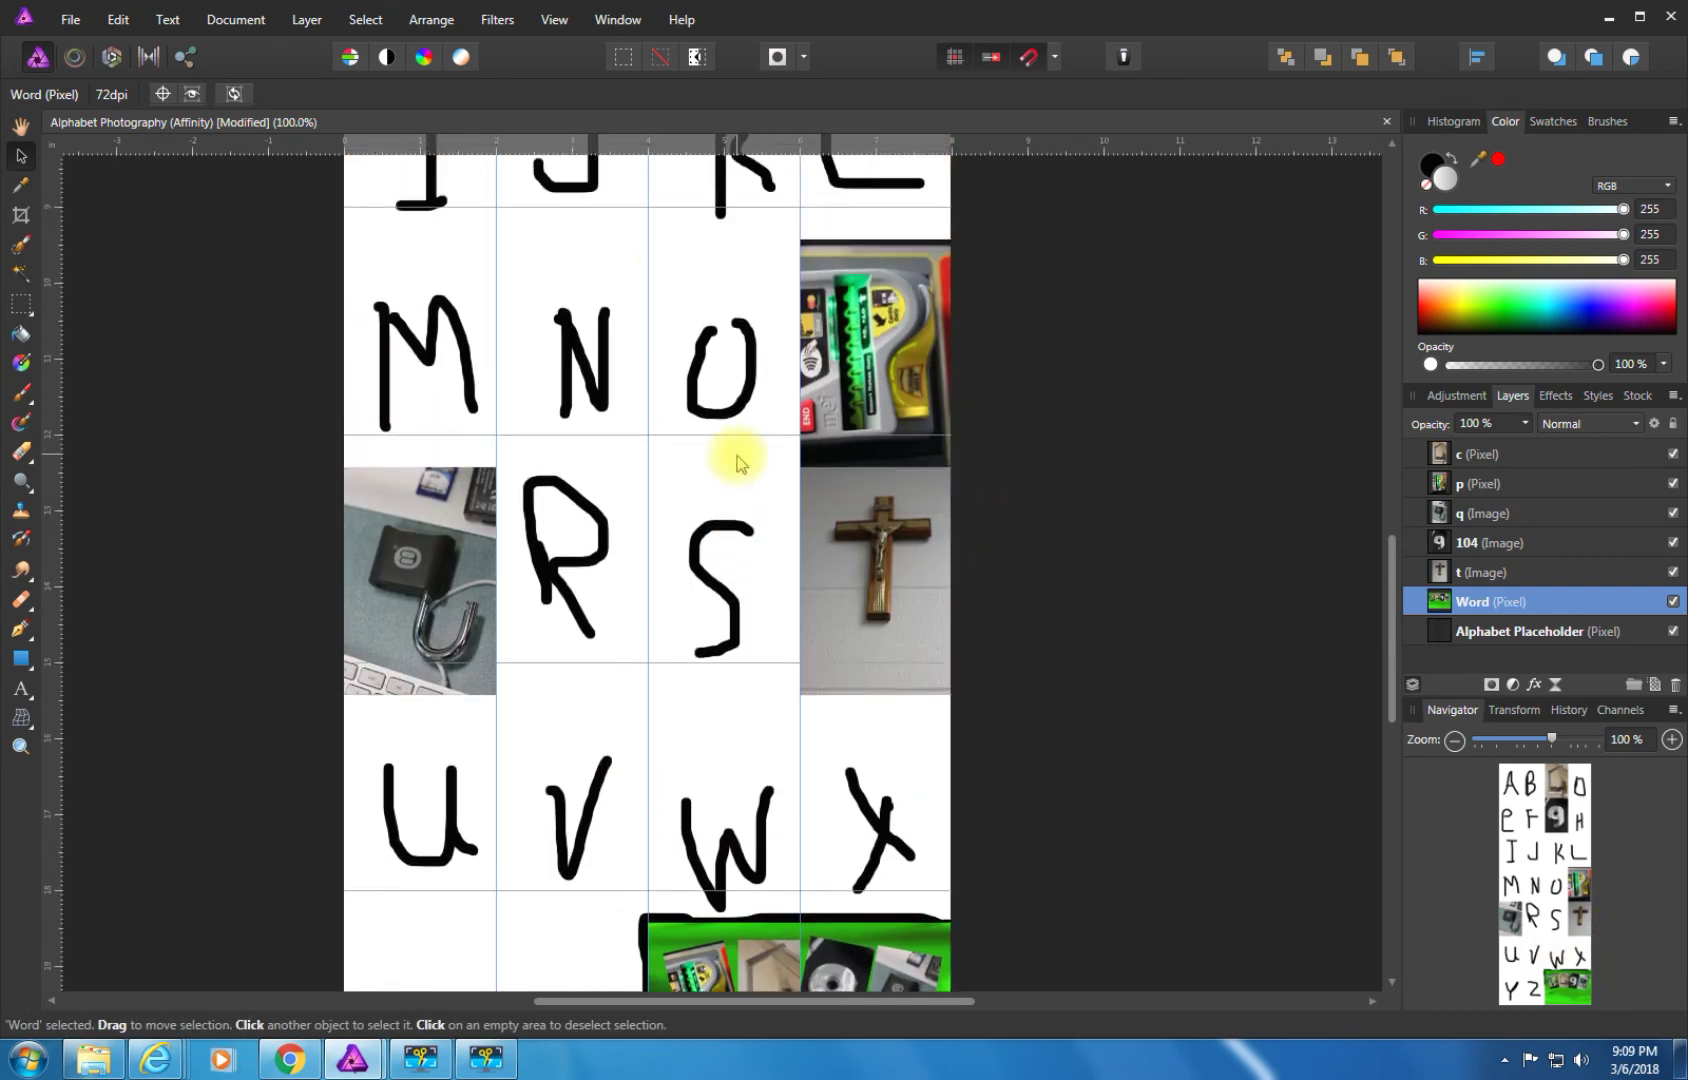
{"action": "scroll", "coordinate": [790, 787], "scroll_direction": "down", "scroll_amount": 4}
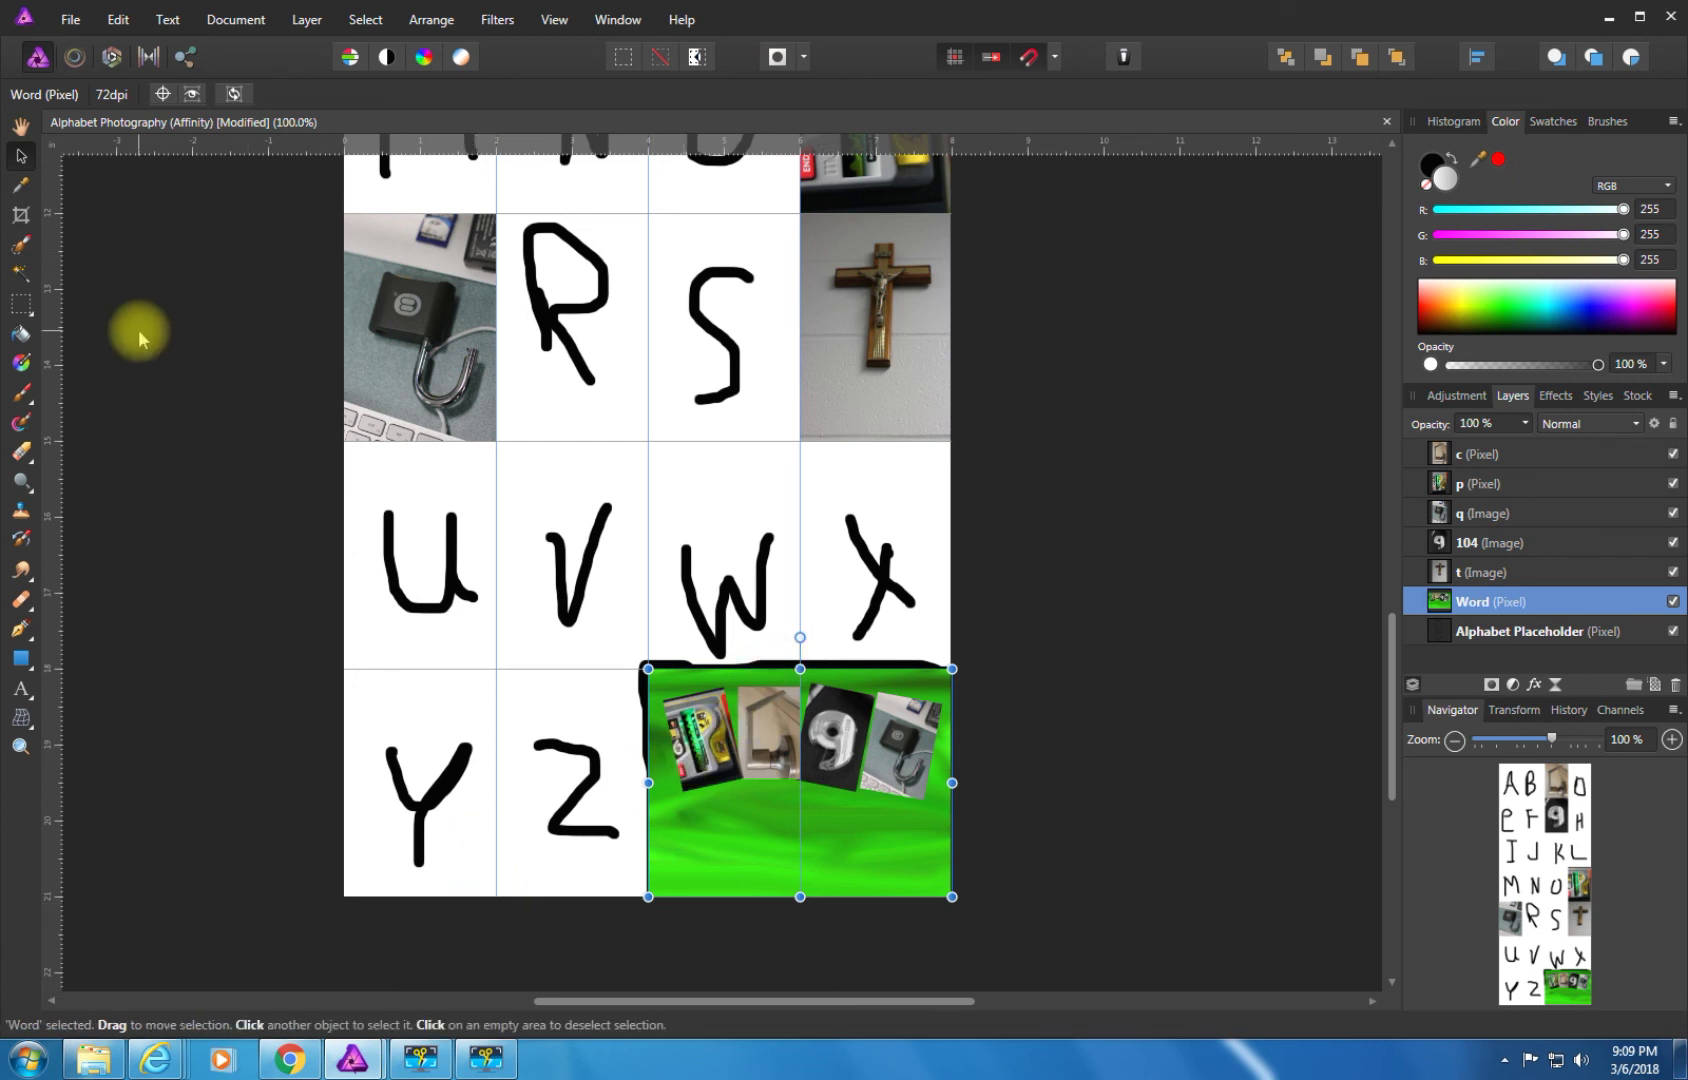
Save the Alphabet Photography document.
{"action": "key", "text": "ctrl+s"}
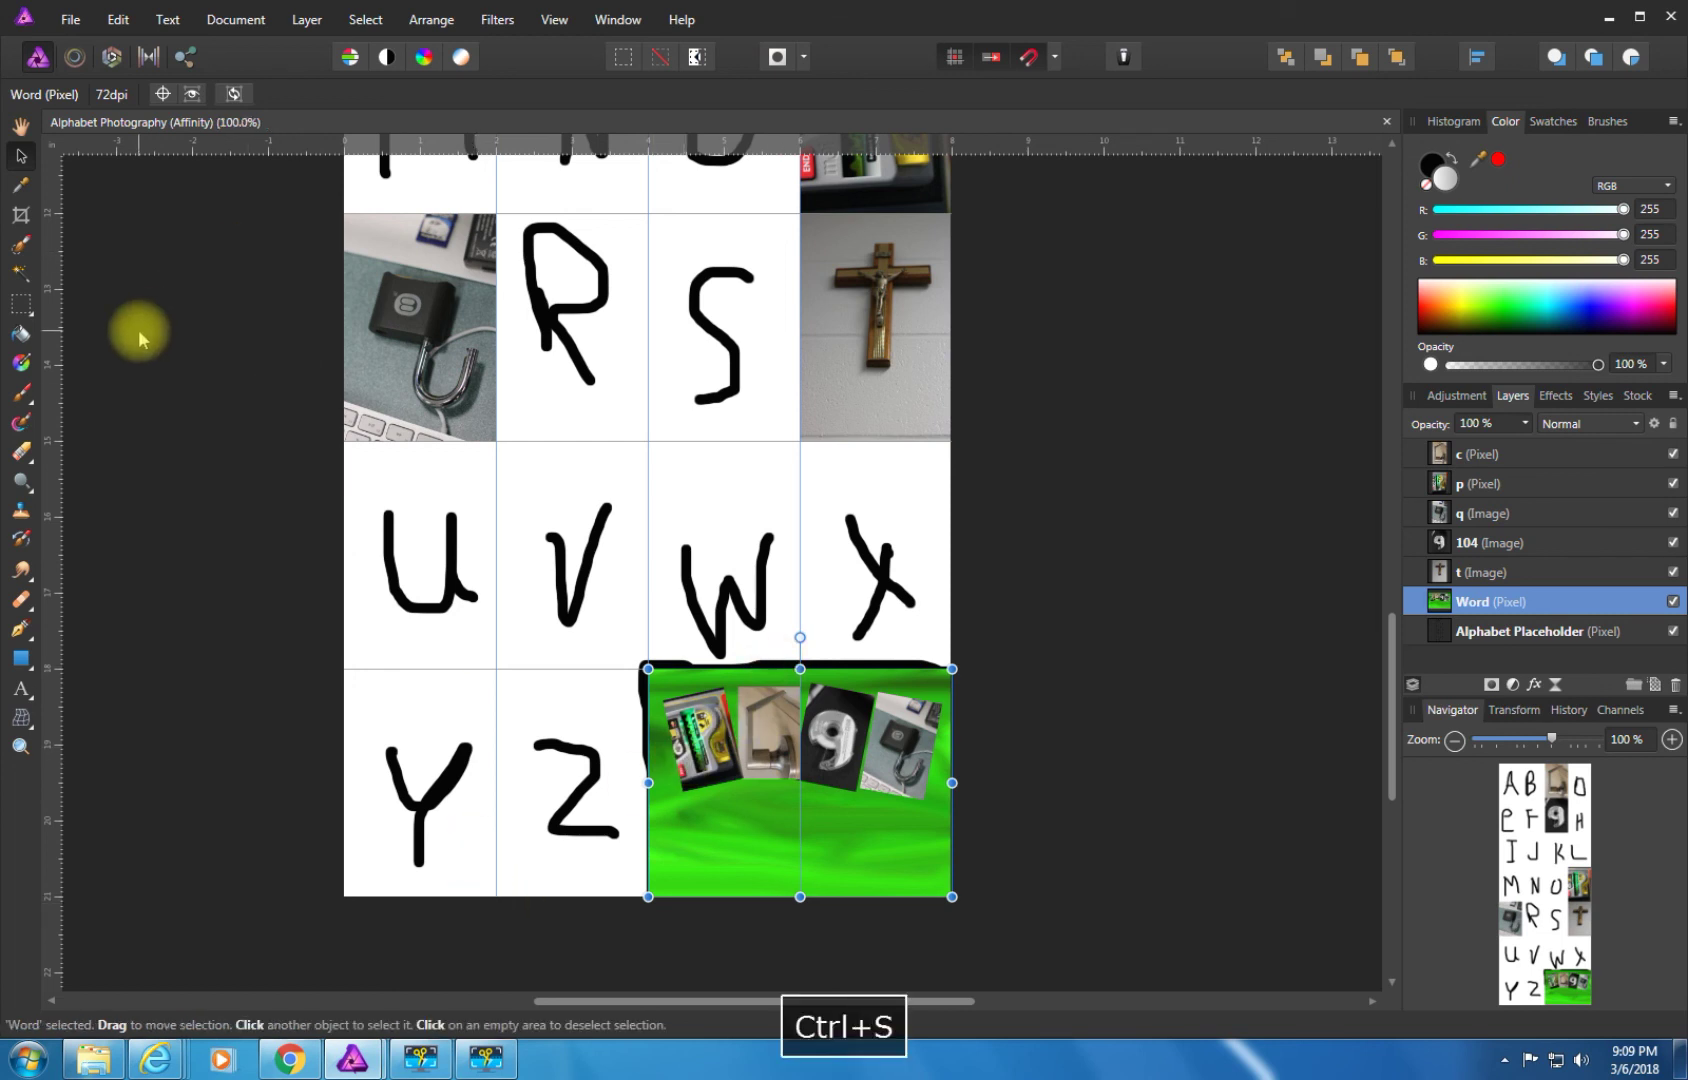
{"action": "left_click", "coordinate": [485, 1058]}
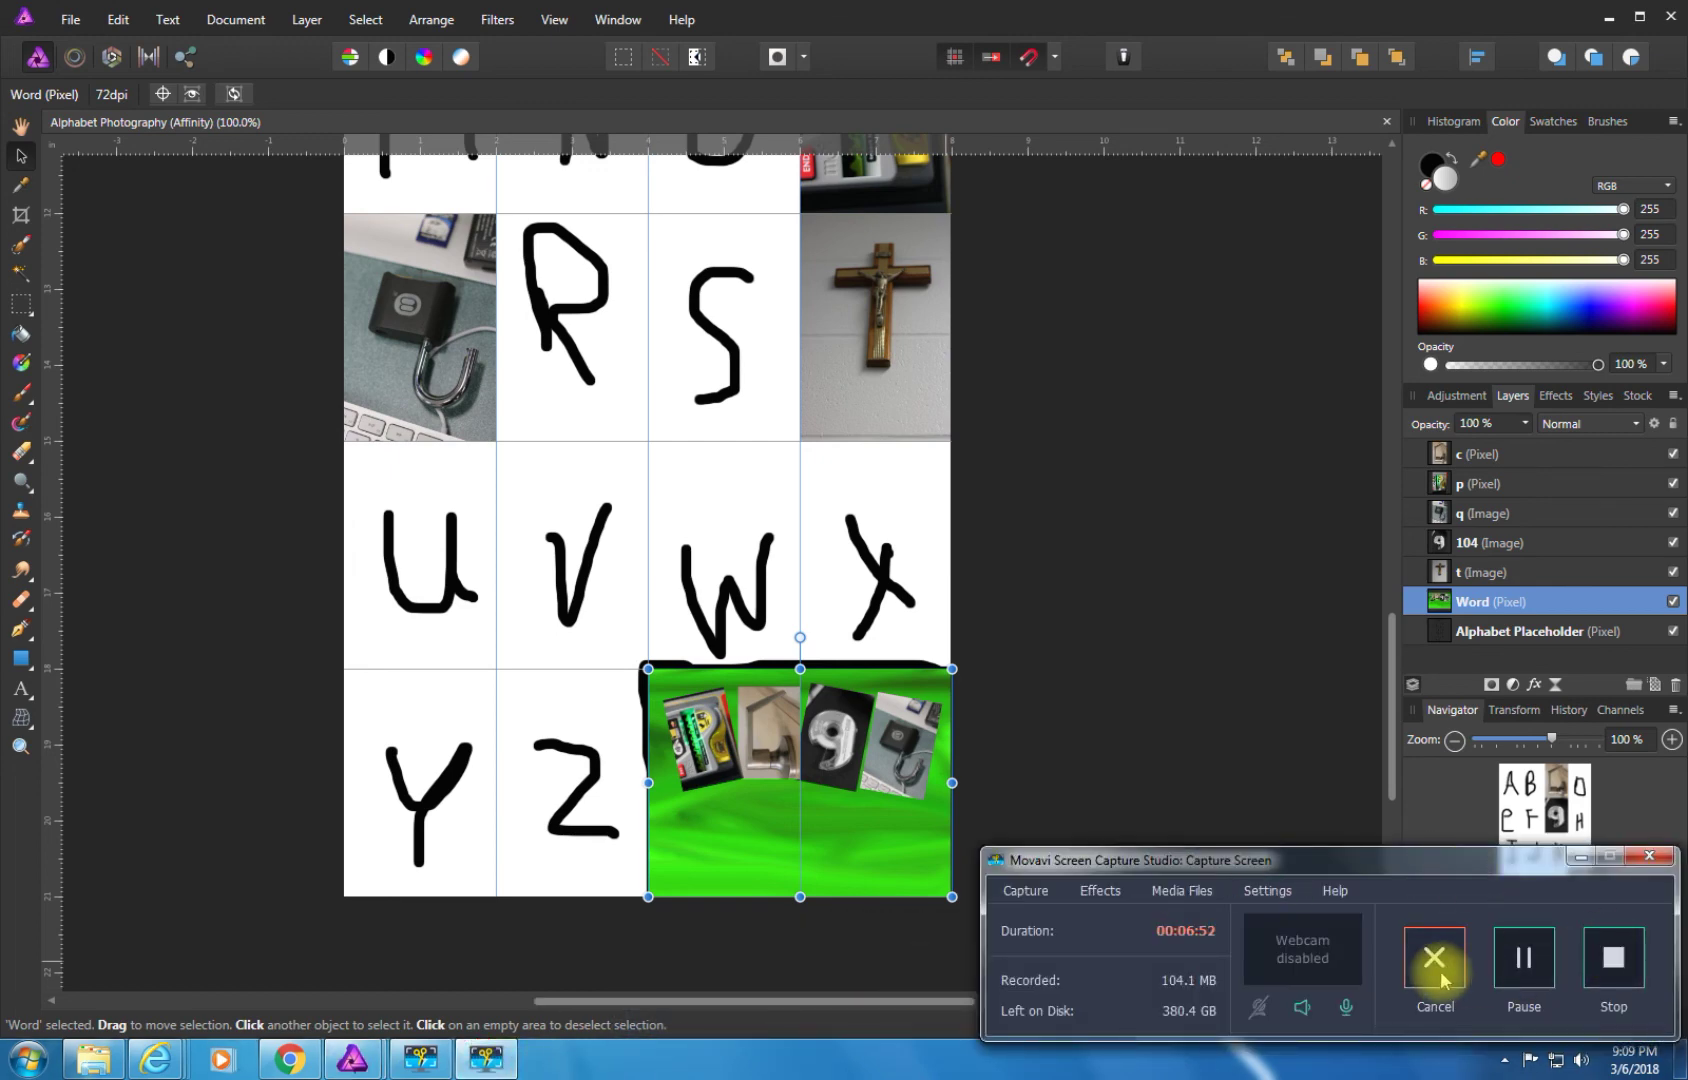